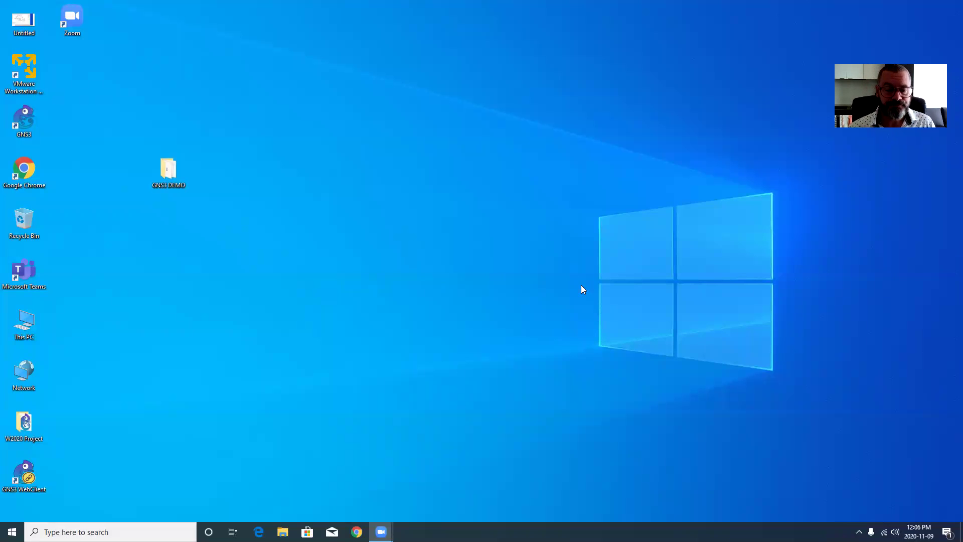
Step: Open Chrome, search the web for gns3 and open the official GNS3 website
left_click(357, 532)
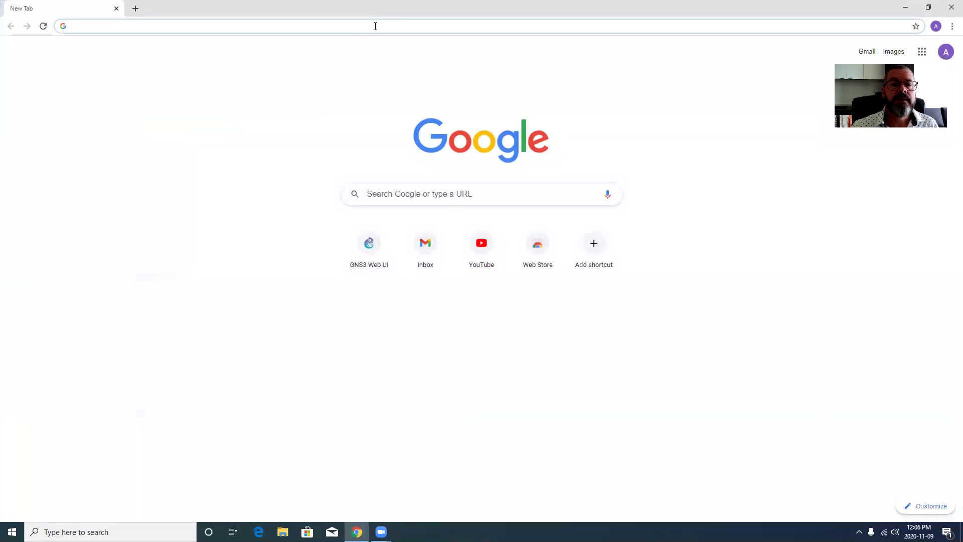
left_click(411, 28)
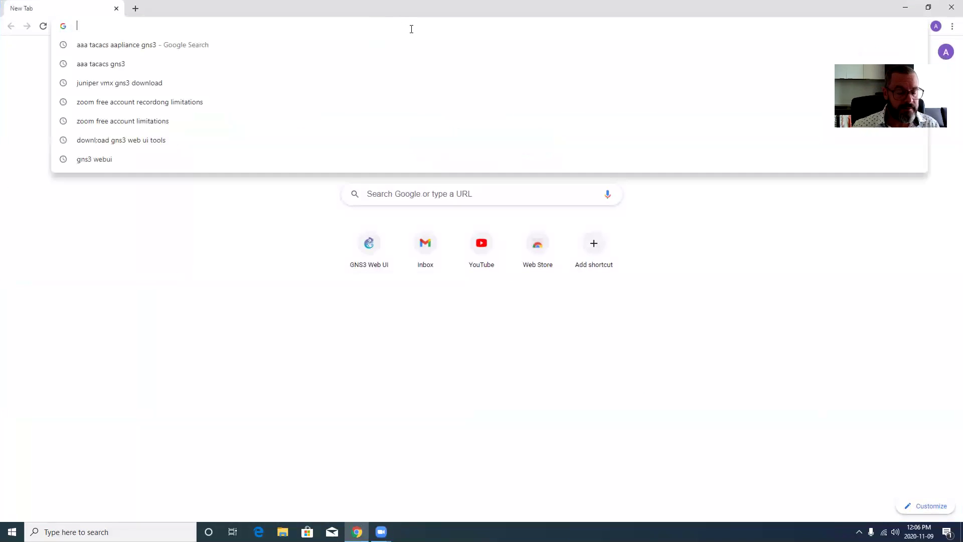
type("gns3")
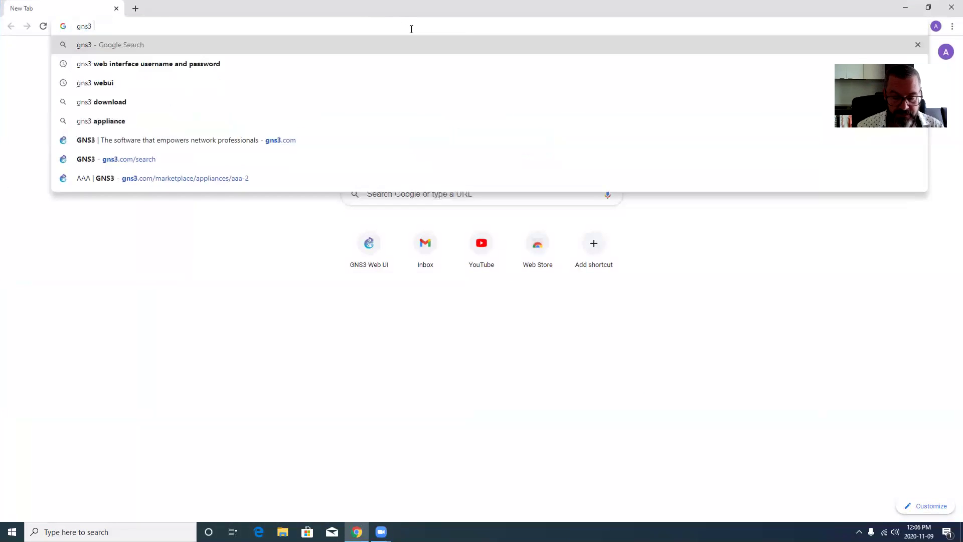
key("Return")
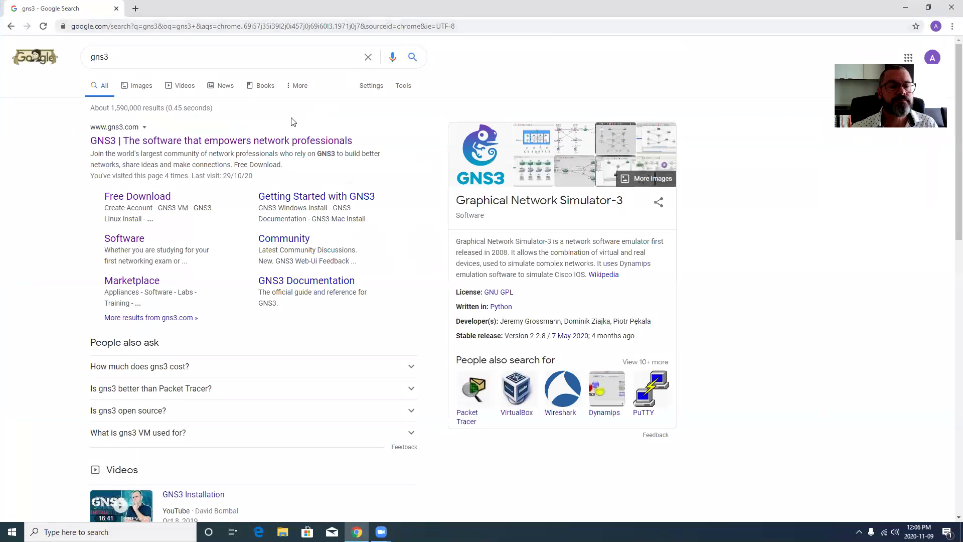
left_click(274, 142)
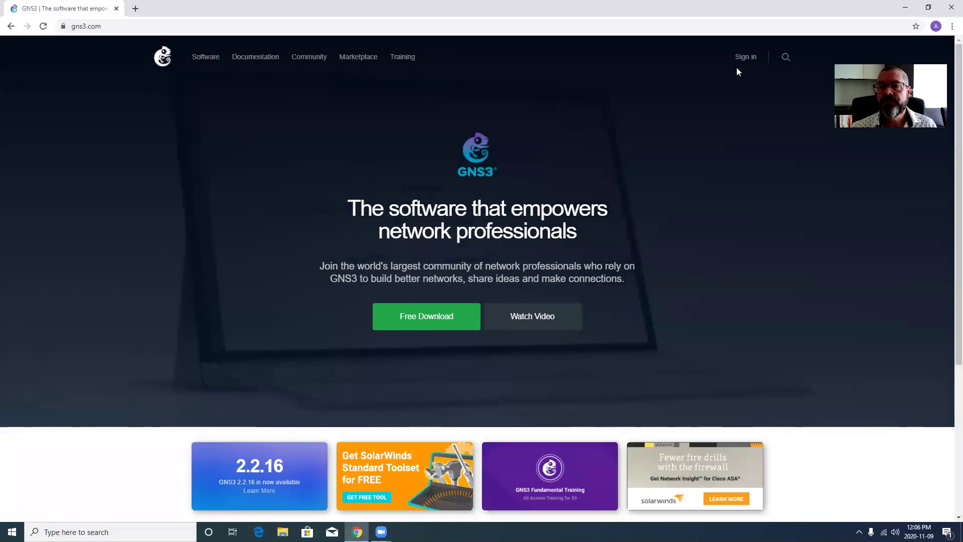
Step: View the free GNS3 installer downloads and the GNS3 VM download page, then close the browser
left_click(421, 315)
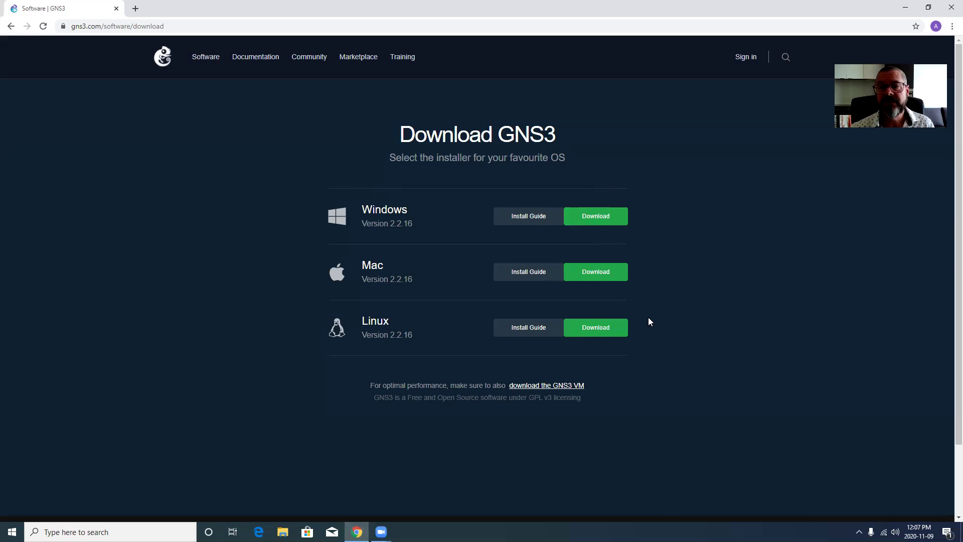
left_click(555, 389)
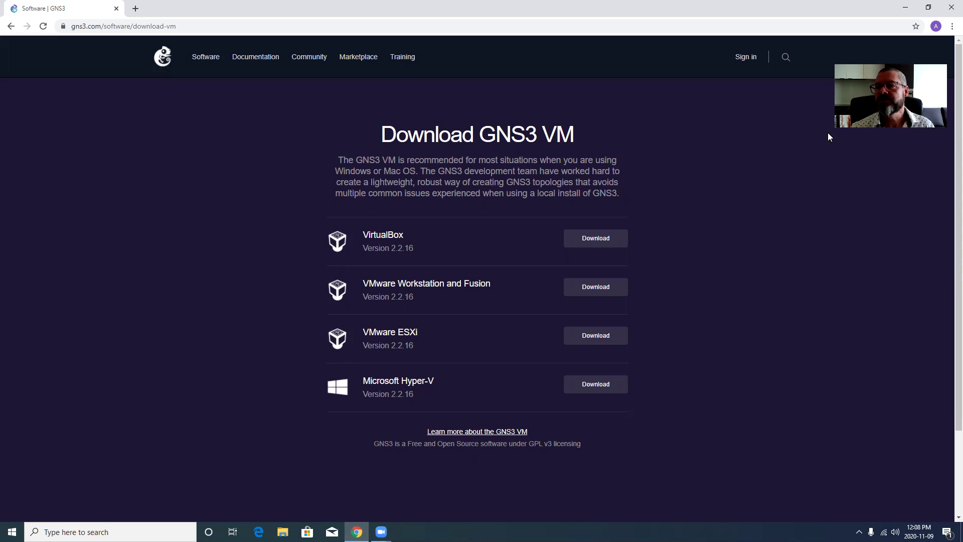
left_click(949, 7)
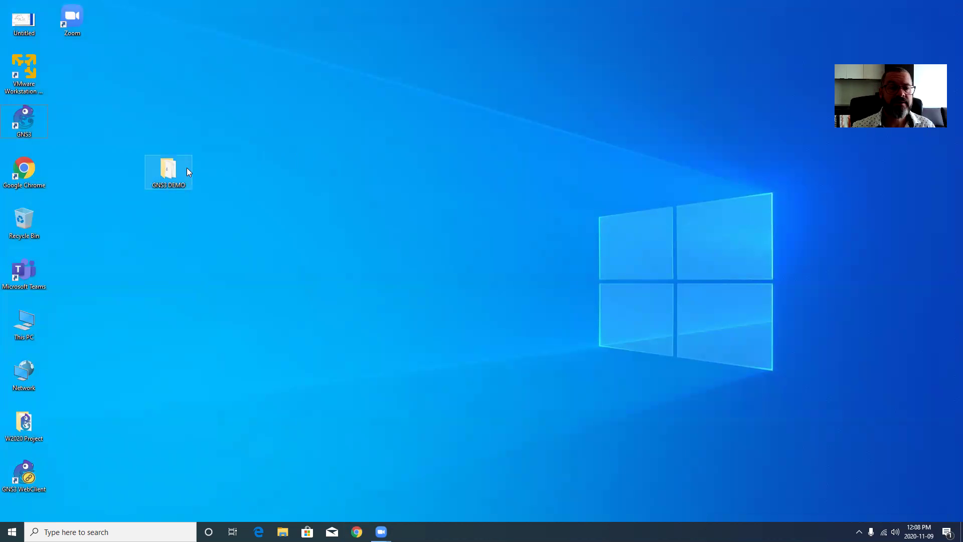
Step: Run the GNS3-2.2.15-all-in-one-regular installer from the GNS3 DEMO folder and advance its setup to component selection
double_click(170, 172)
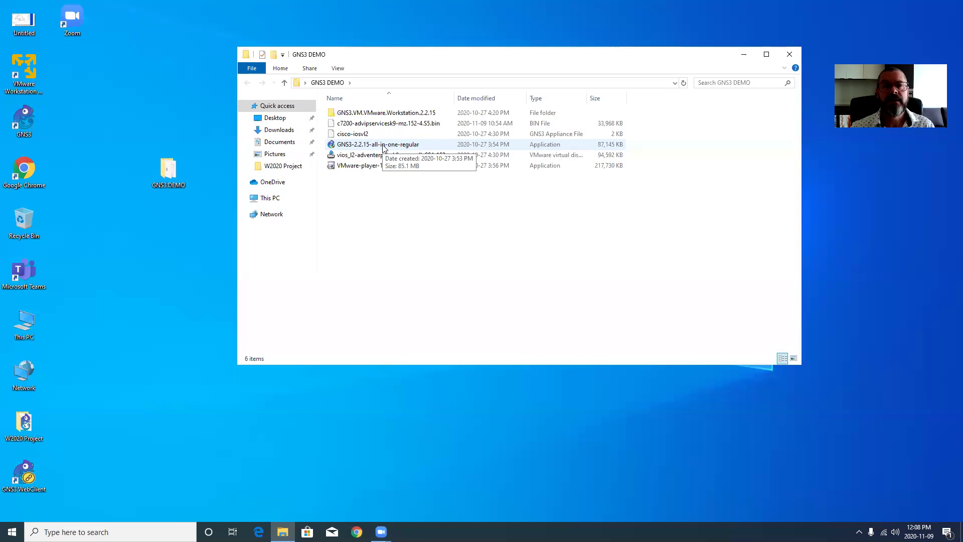
double_click(383, 145)
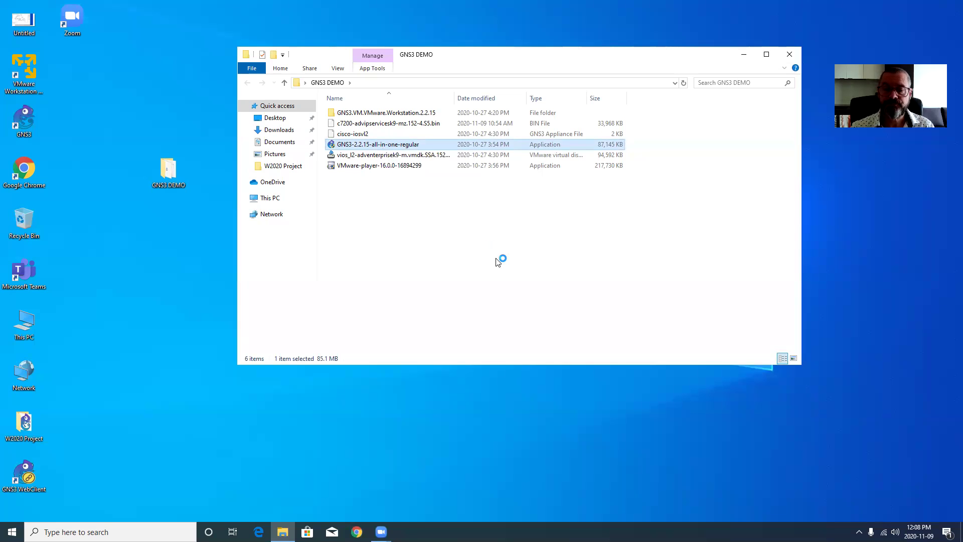
left_click(530, 349)
left_click(530, 348)
left_click(537, 347)
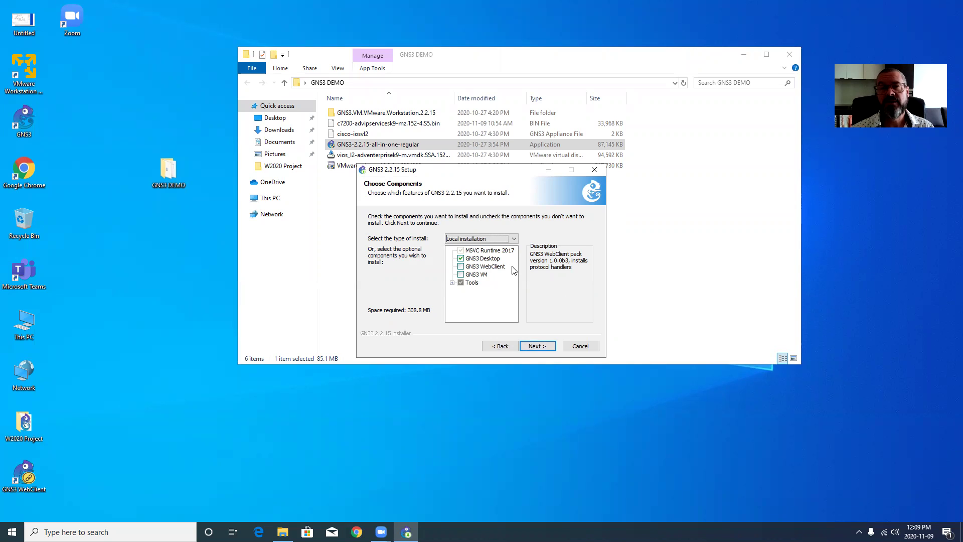
Step: Try adding the GNS3 VM component, deselect it again and cancel the GNS3 setup
left_click(479, 275)
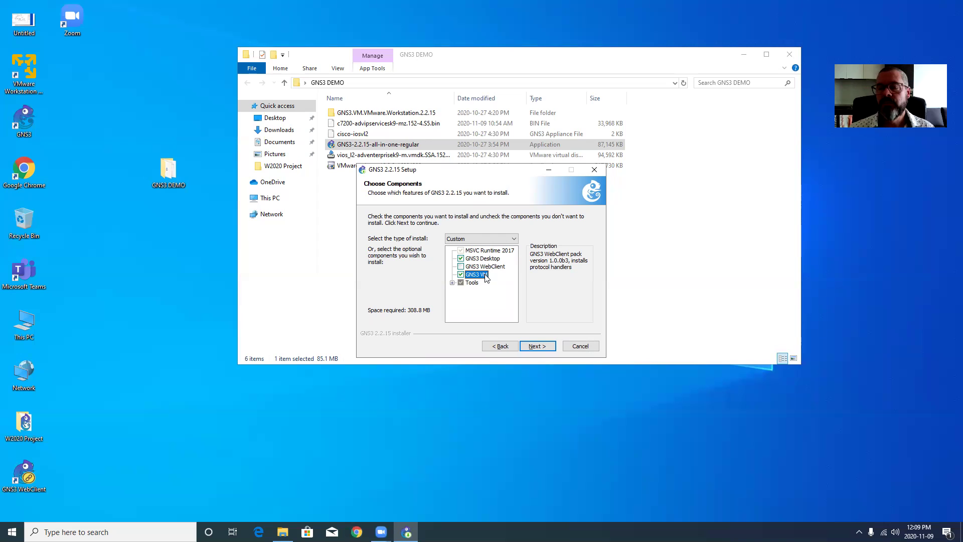
left_click(461, 275)
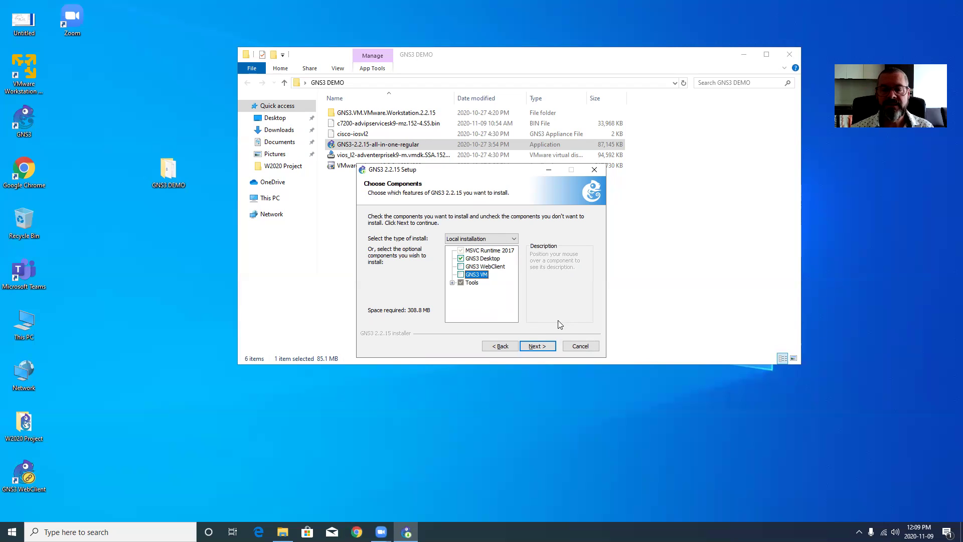
left_click(577, 347)
left_click(499, 300)
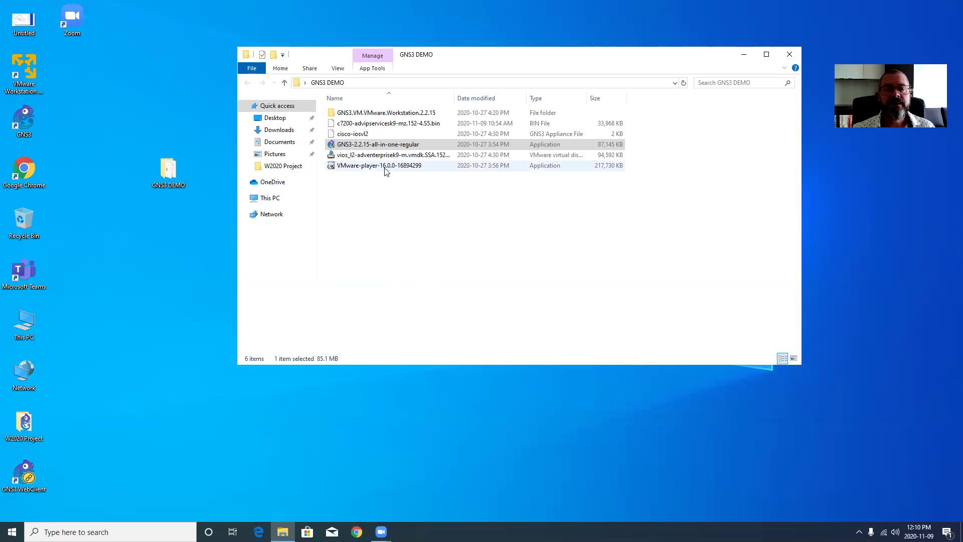
Step: Point out the c7200 router image, cisco-iosvl2 appliance and vios_l2 disk files, then close the GNS3 DEMO folder
left_click(373, 127)
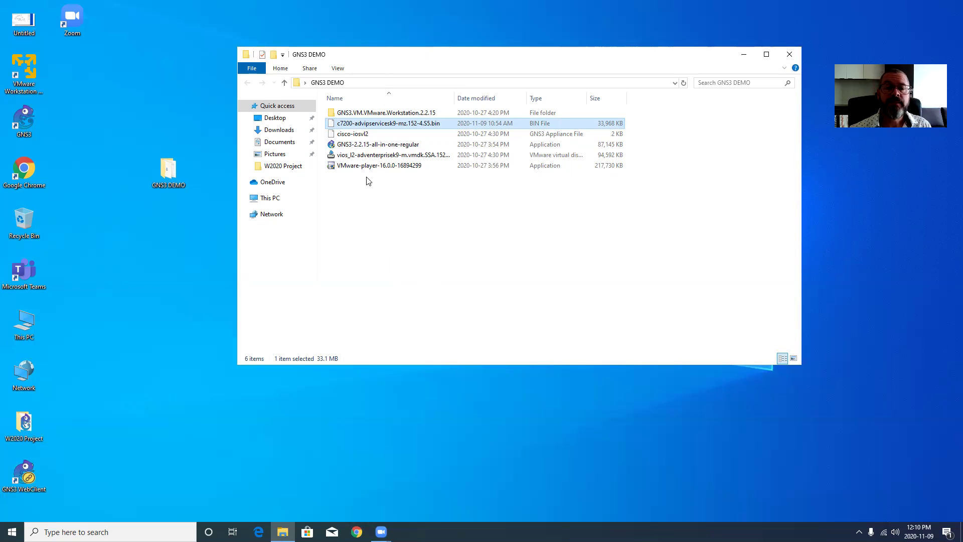
left_click(353, 134)
left_click(360, 155)
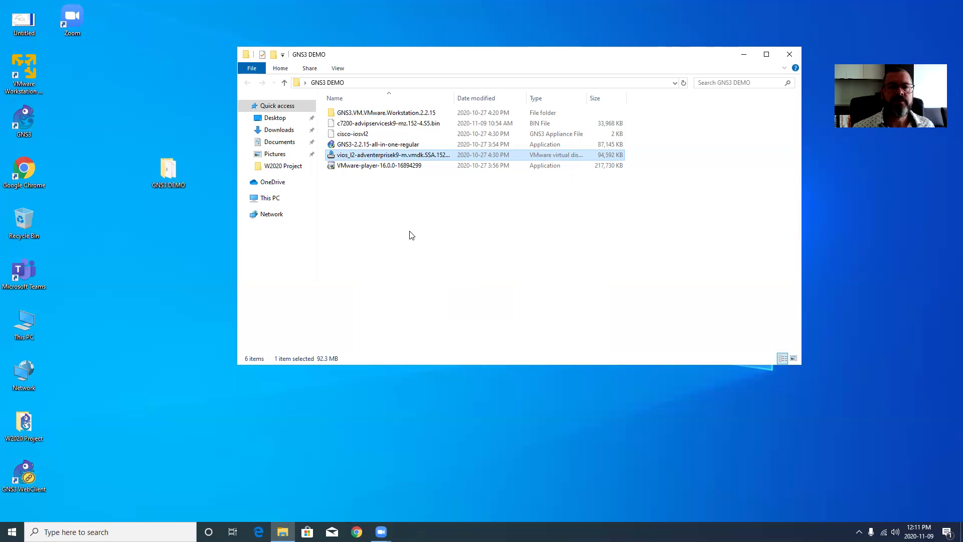
left_click(784, 62)
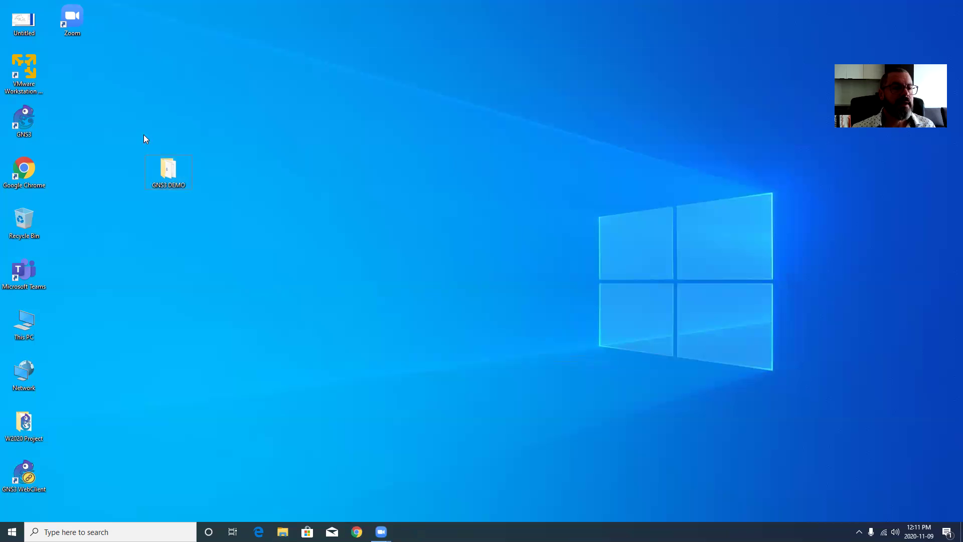
Step: Start GNS3 and create a new project named GNS3 DEMO
double_click(24, 119)
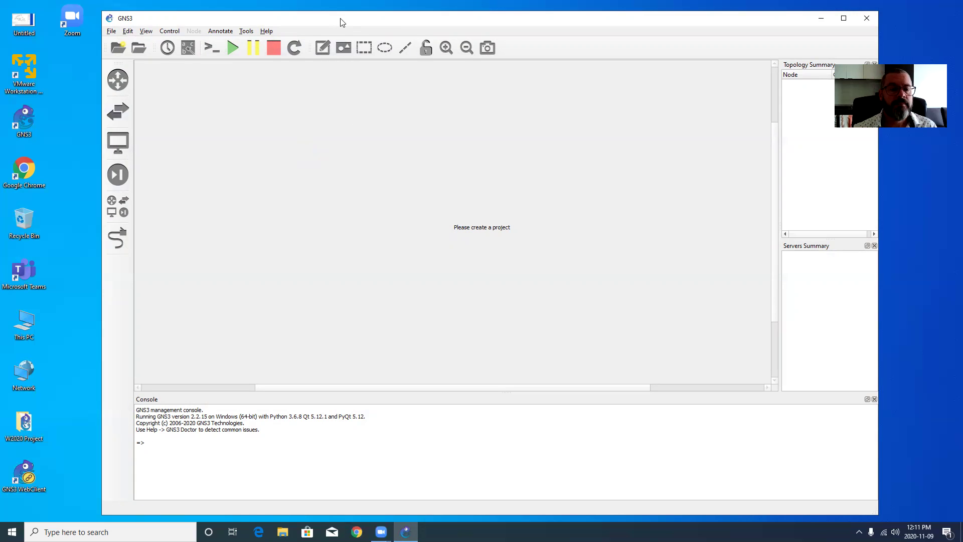
left_click_drag(340, 22, 323, 18)
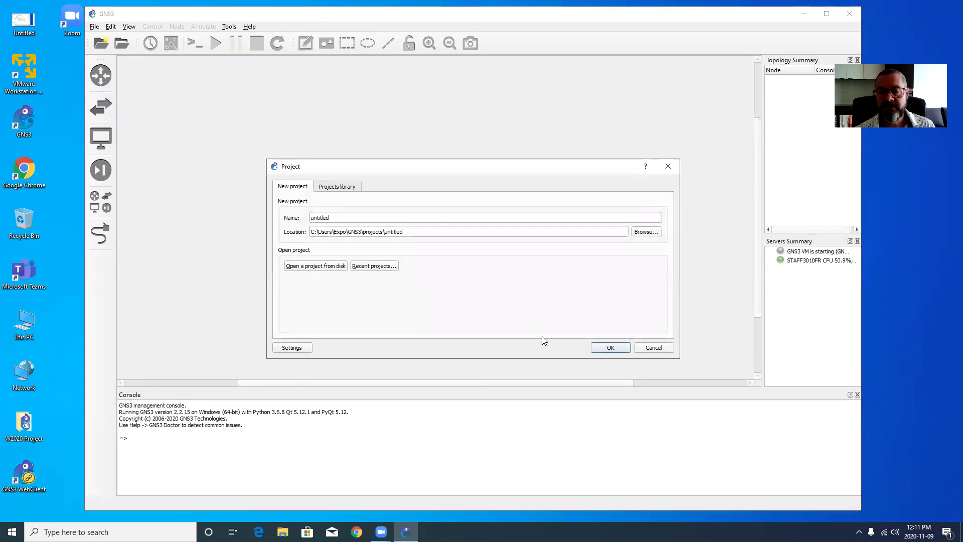
left_click_drag(382, 217, 302, 218)
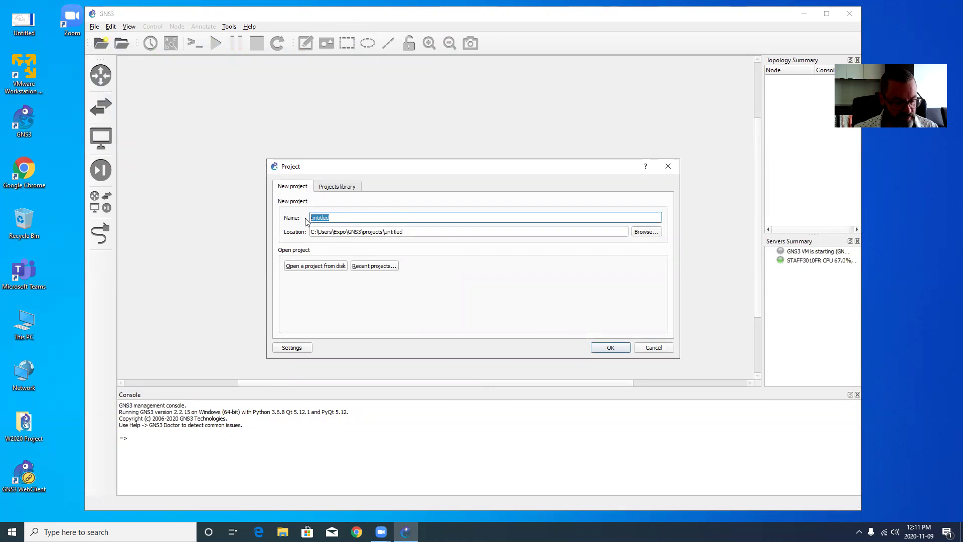
type("GNS3 DEMO")
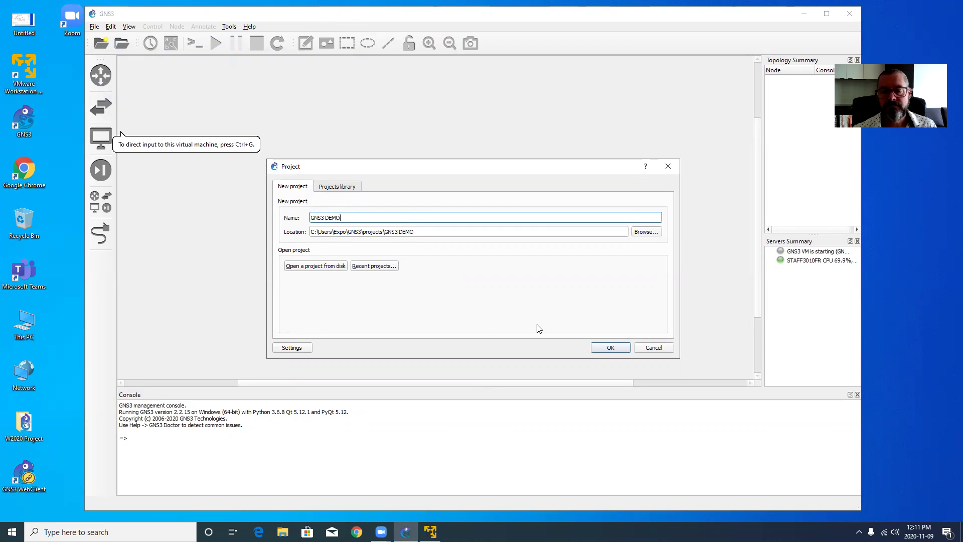
left_click(593, 348)
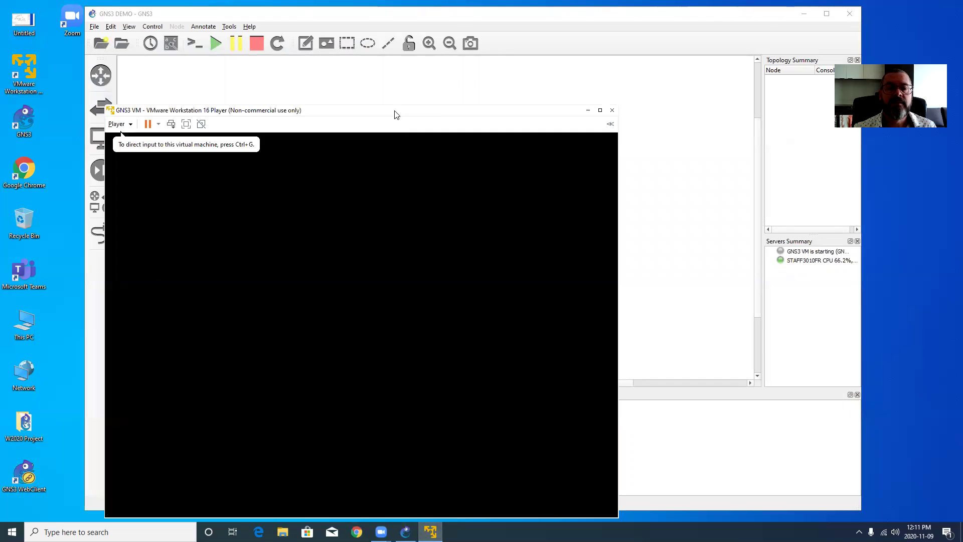
Step: Move the GNS3 VM window up to view its server information, then minimize it
left_click_drag(400, 112, 434, 72)
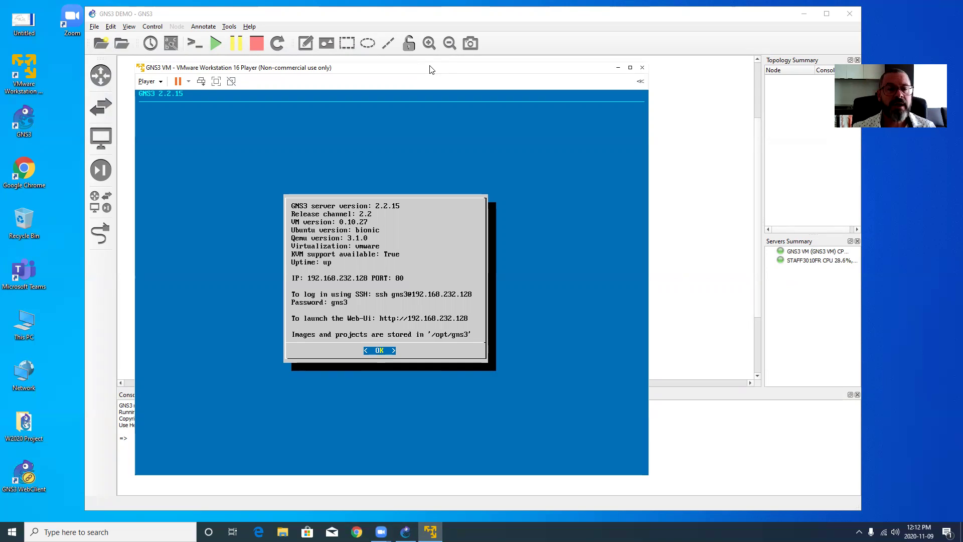
left_click_drag(430, 69, 427, 67)
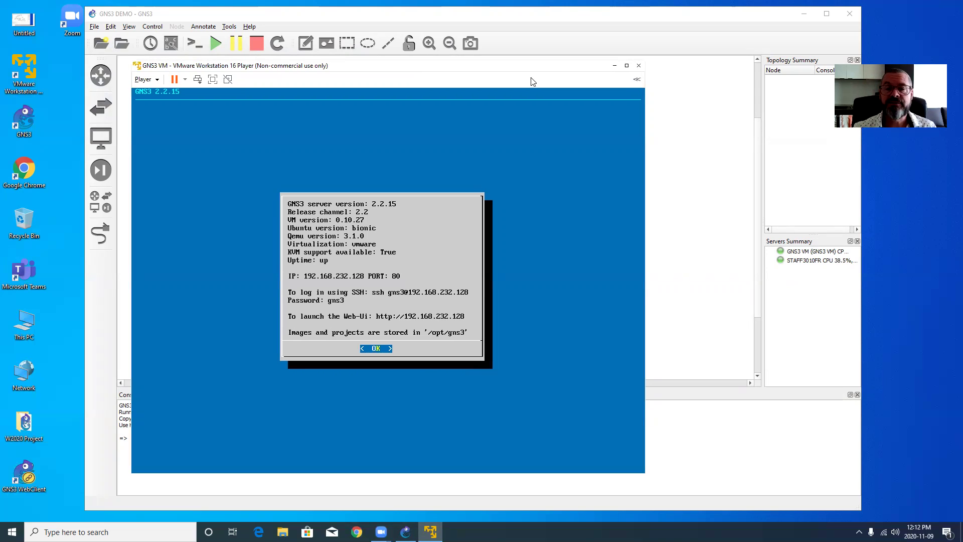
left_click(614, 66)
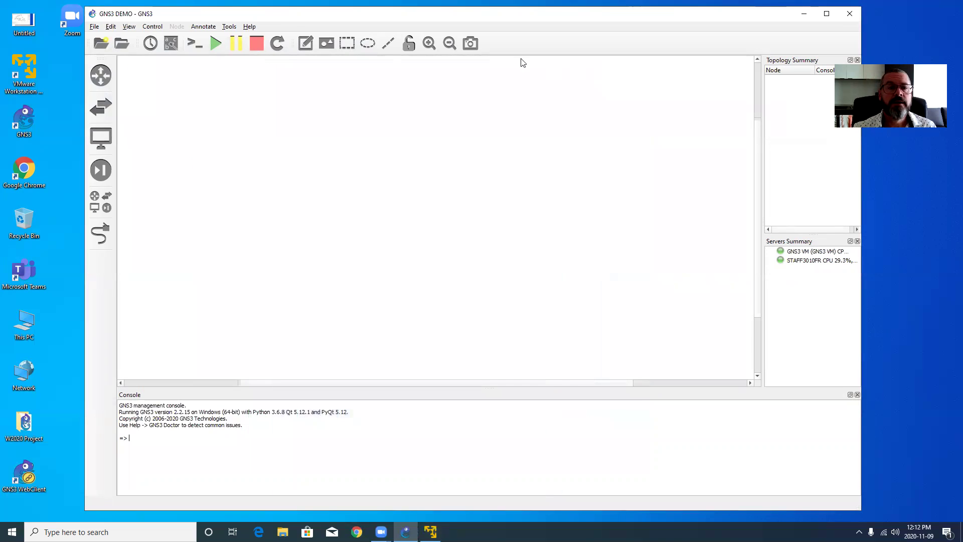
left_click(111, 28)
left_click(123, 73)
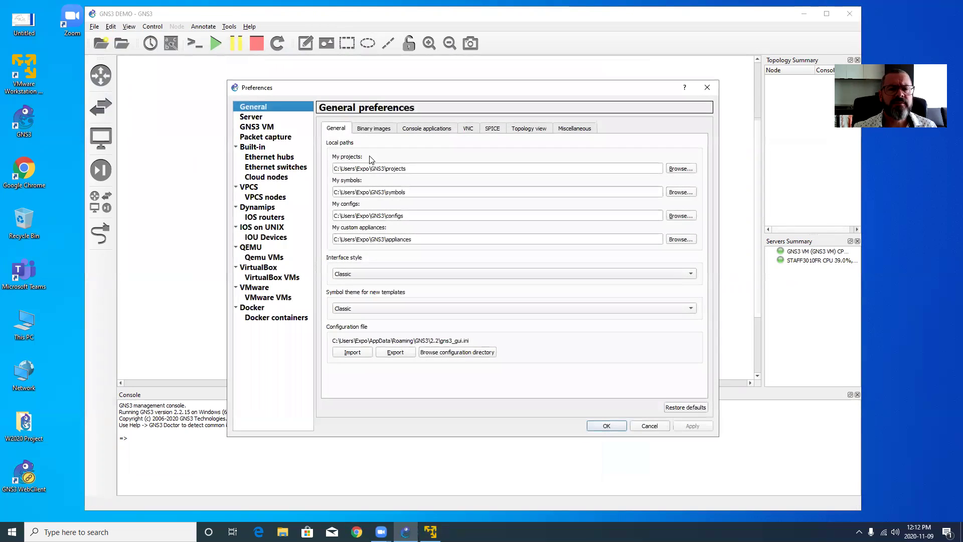
left_click(707, 88)
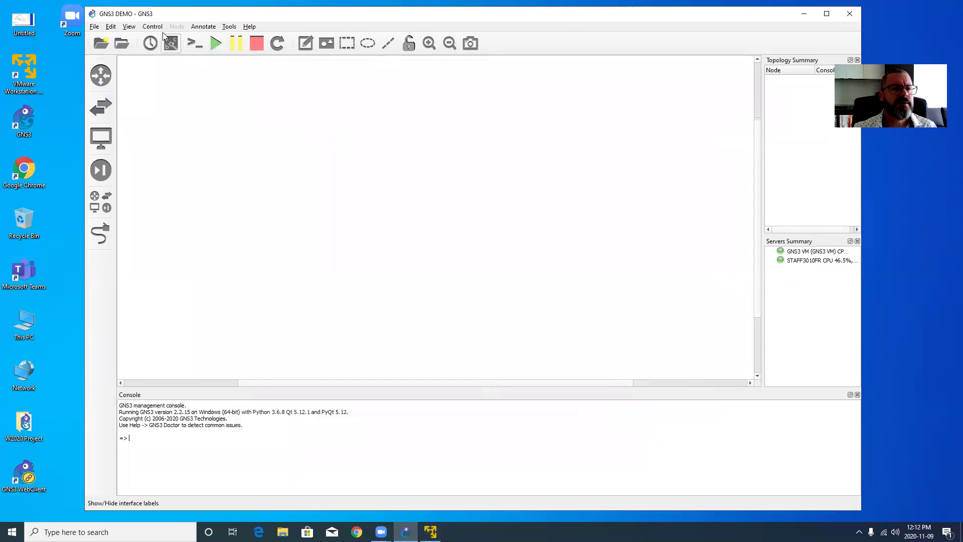
Step: Open the GNS3 VM preferences and review the virtualization engine choices, keeping VMware Workstation / Player (recommended)
left_click(110, 26)
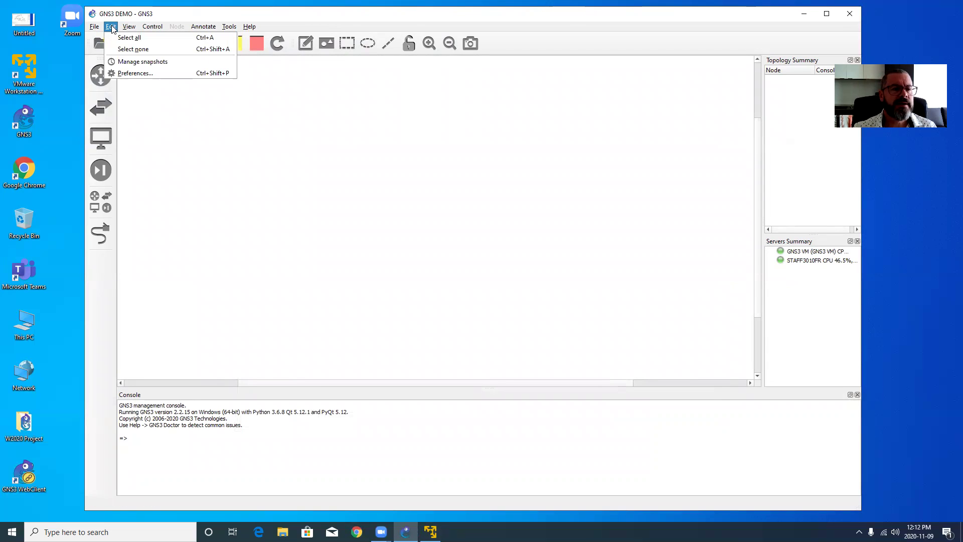
left_click(140, 76)
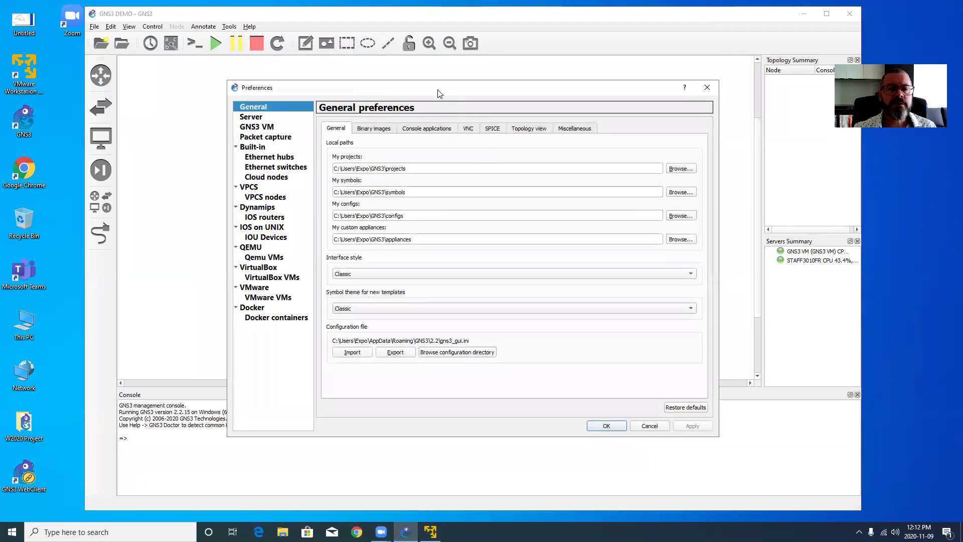
left_click_drag(436, 95, 437, 78)
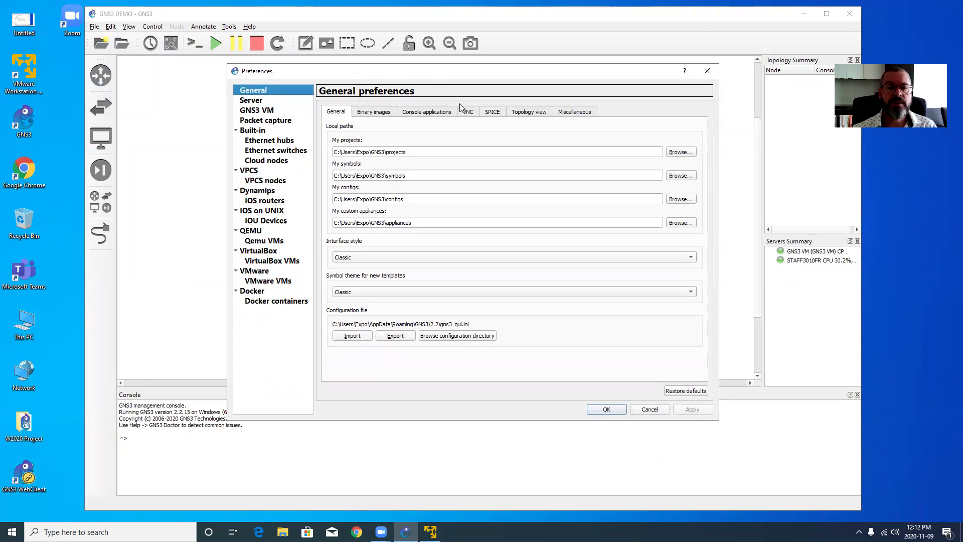
left_click(270, 111)
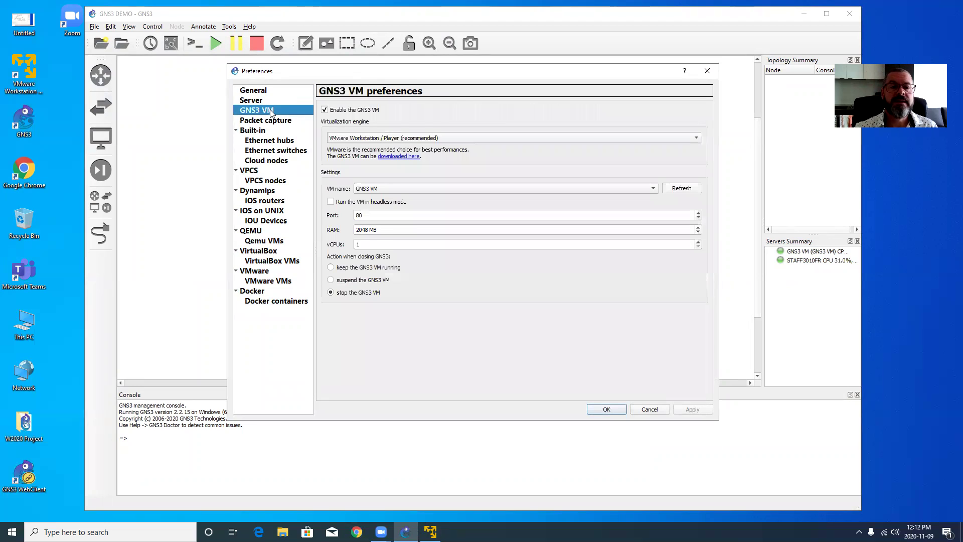
left_click_drag(362, 74, 352, 64)
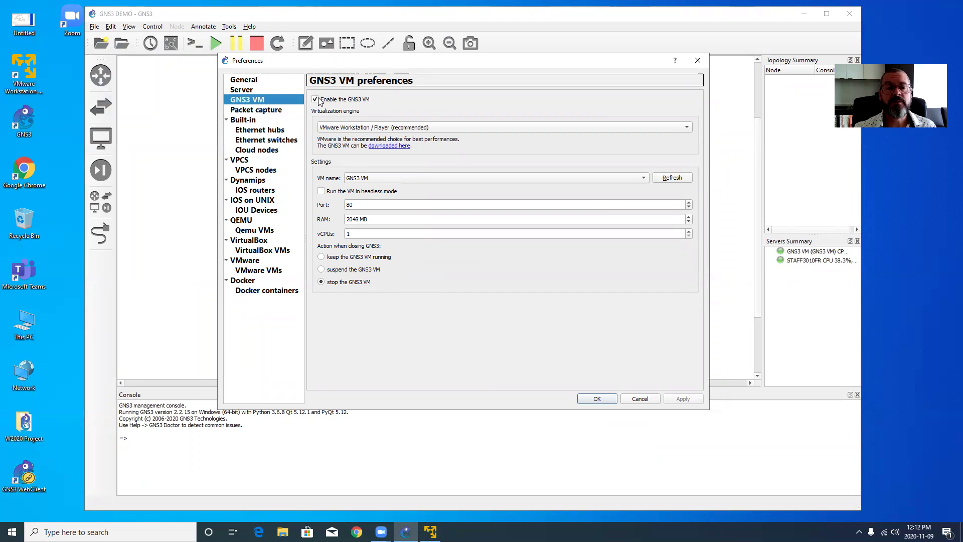
left_click(346, 127)
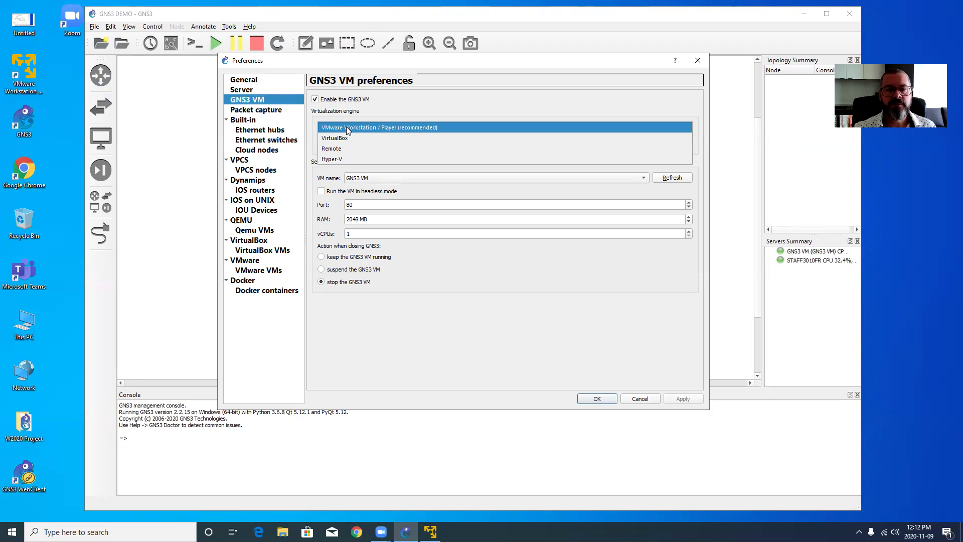
left_click(346, 127)
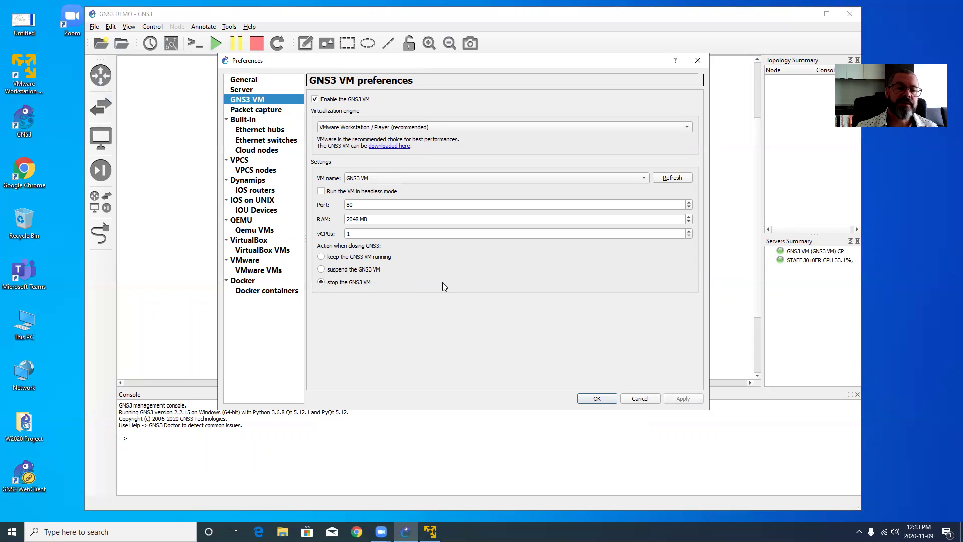
Step: Start a new IOS router template that runs on the GNS3 VM
left_click(264, 194)
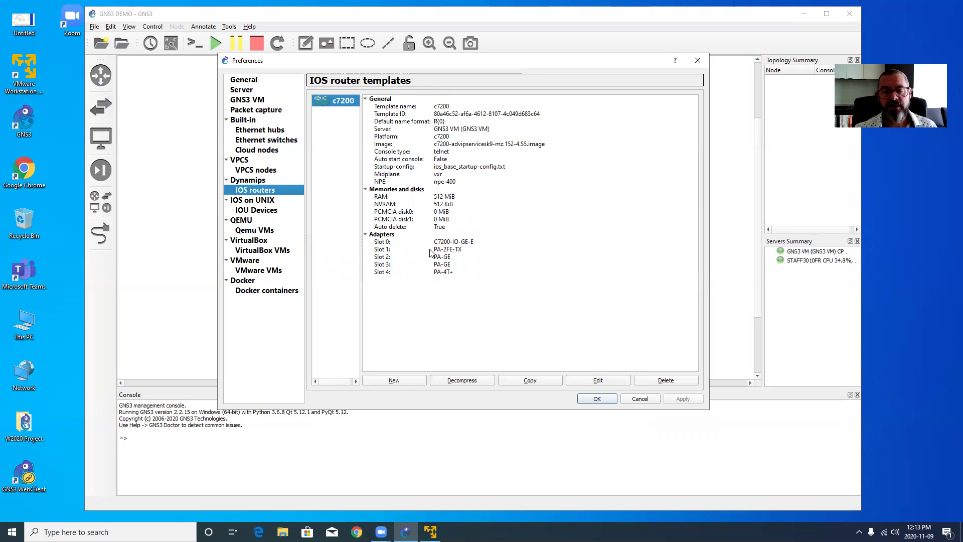
left_click(403, 380)
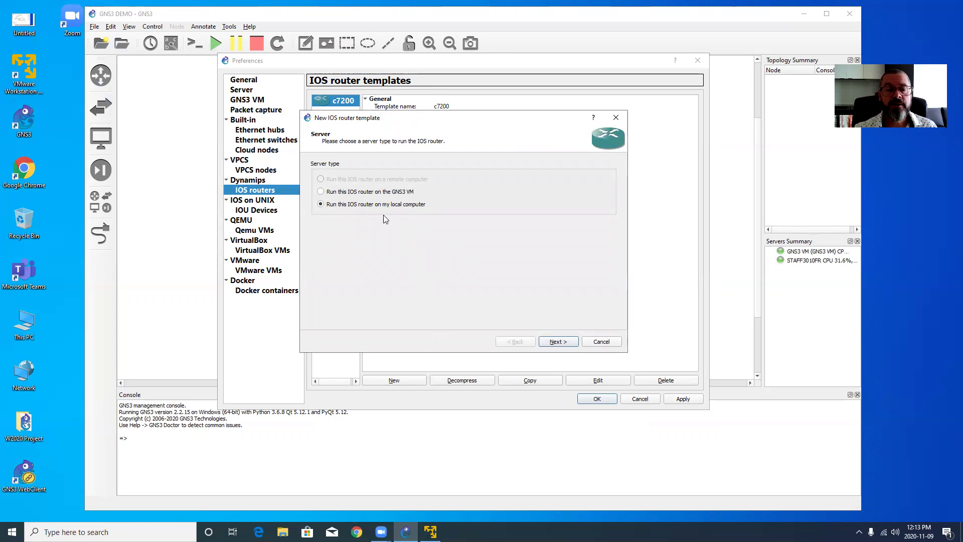
left_click(370, 193)
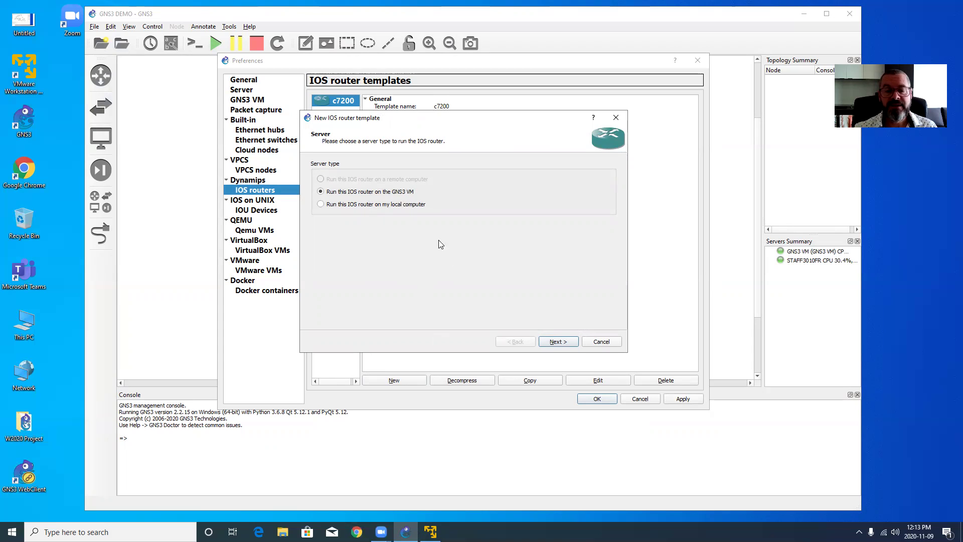
left_click(560, 344)
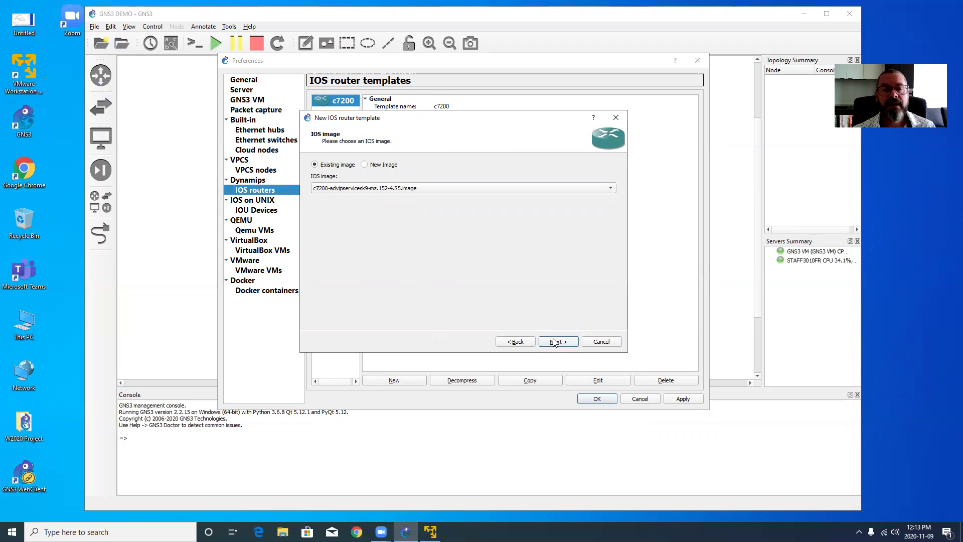
Step: Choose c7200-advipservicesk9-mz.152-4.S5.image as a new IOS image for the router template and upload it
left_click(389, 165)
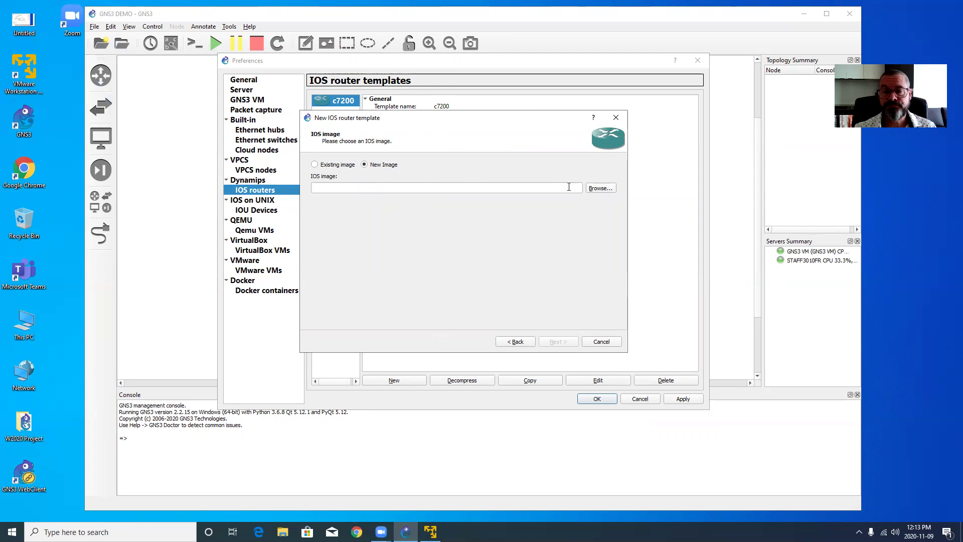
left_click(590, 190)
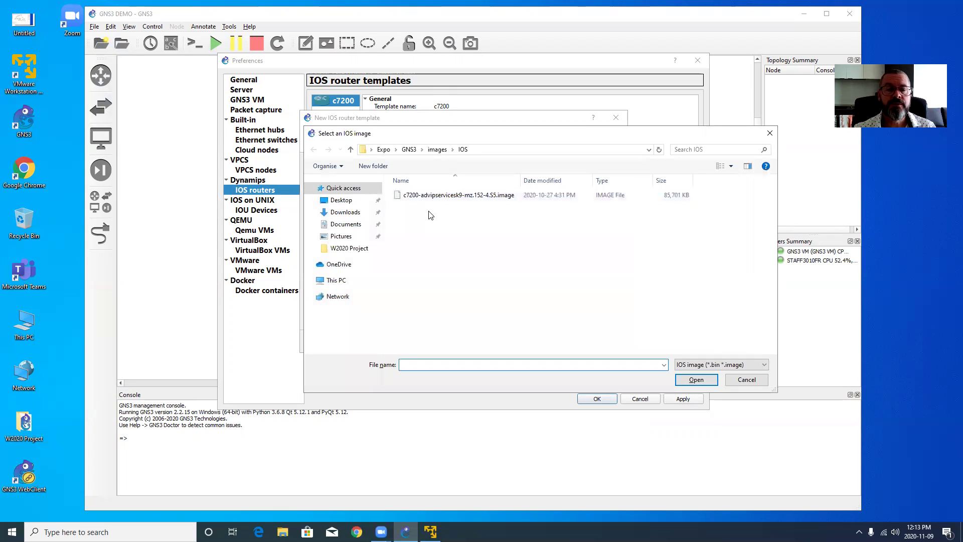
left_click(431, 195)
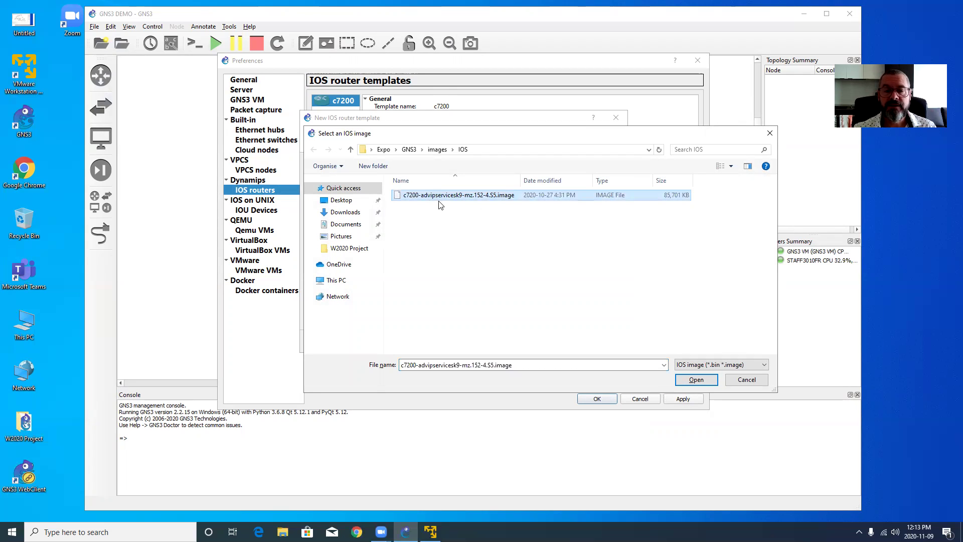
left_click(696, 379)
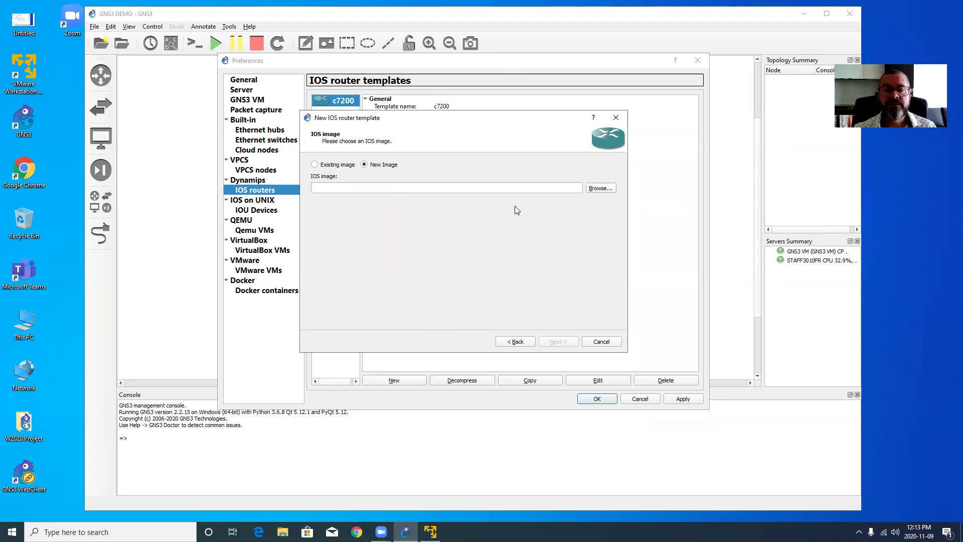
left_click(556, 342)
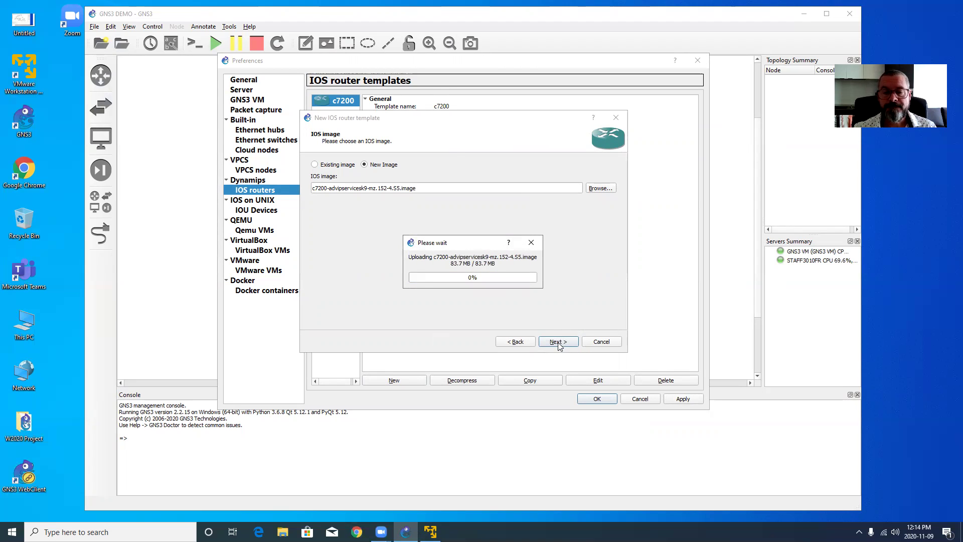
left_click(557, 341)
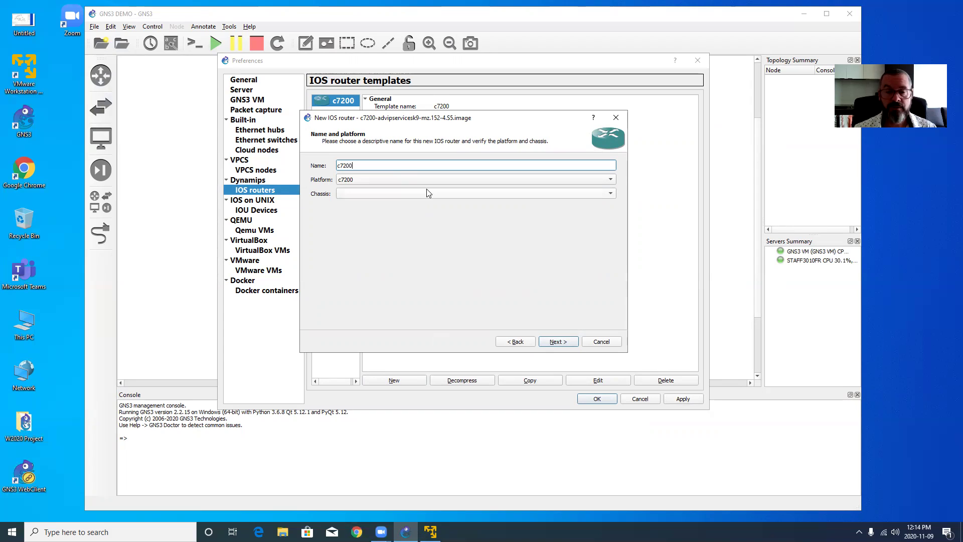
Step: Name the router template c7200a on the c7200 platform and accept 512 MB of default RAM
type("a")
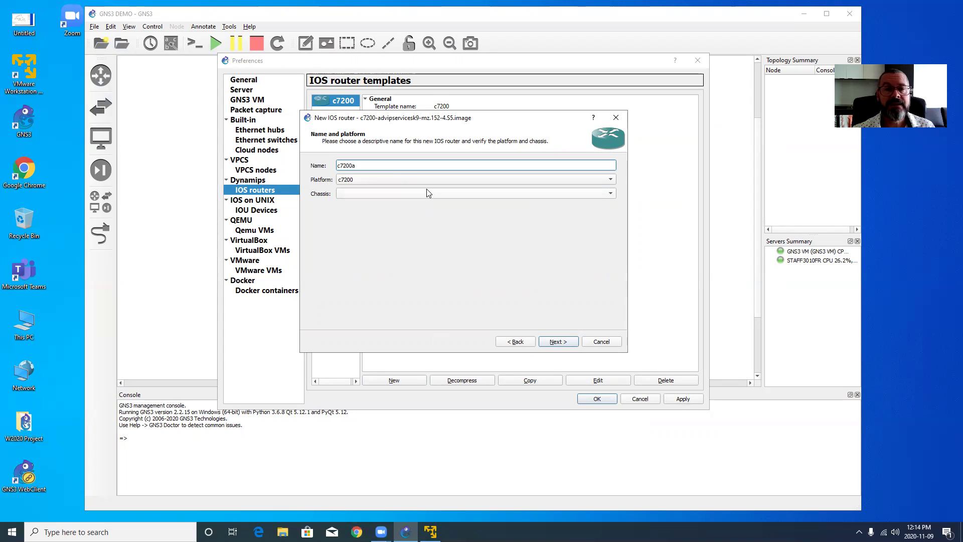
left_click(557, 342)
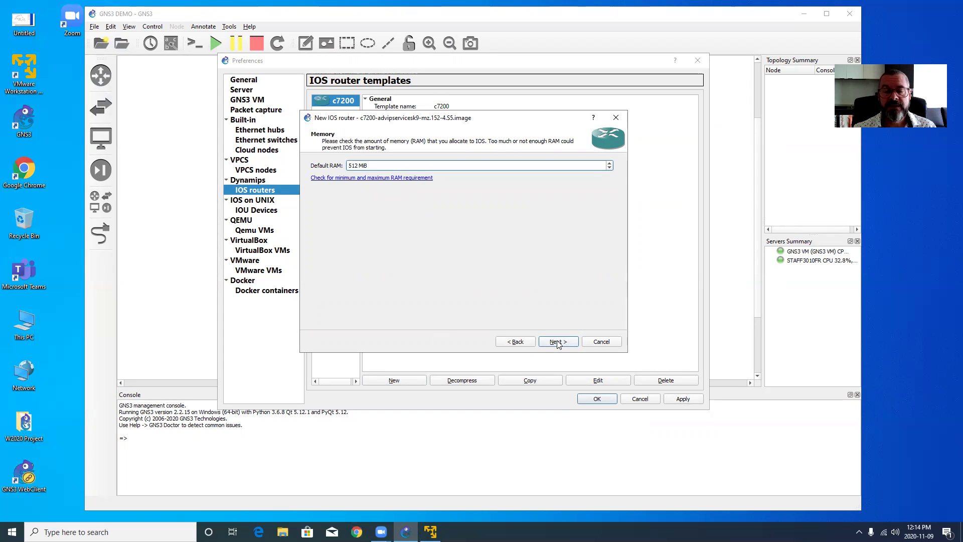
left_click(558, 342)
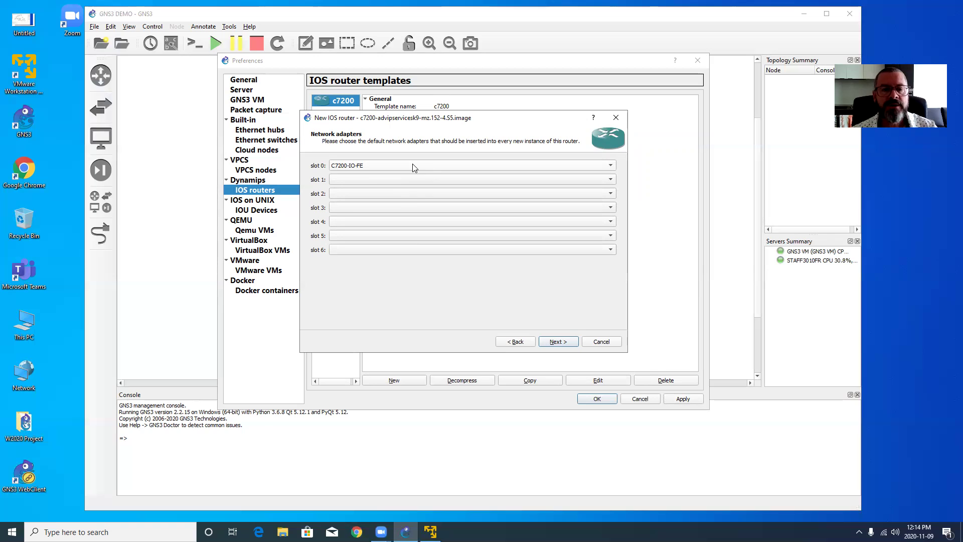
Step: Assign PA-GE to slot 1 and PA-4T+ to slot 2, continue to the Idle-PC page, and cancel the router template
left_click(421, 180)
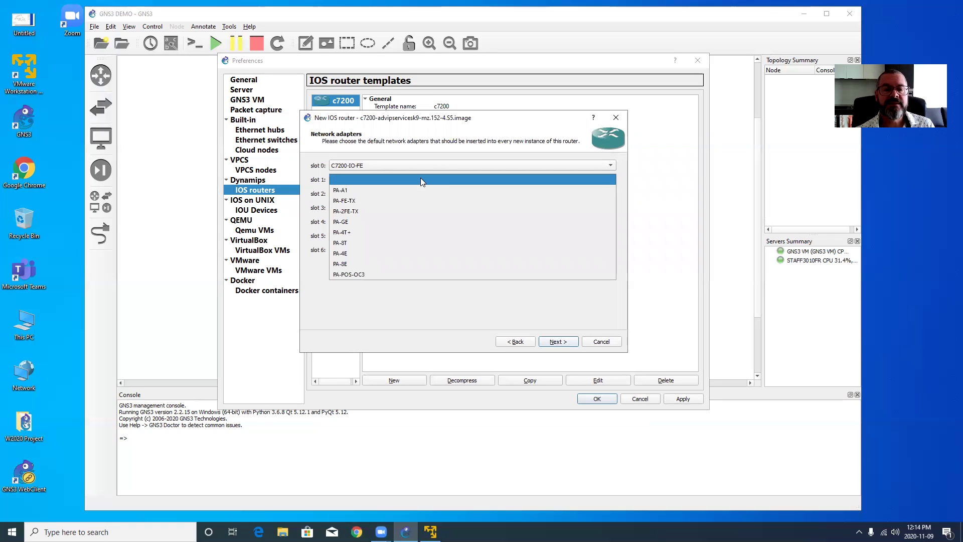
left_click(407, 221)
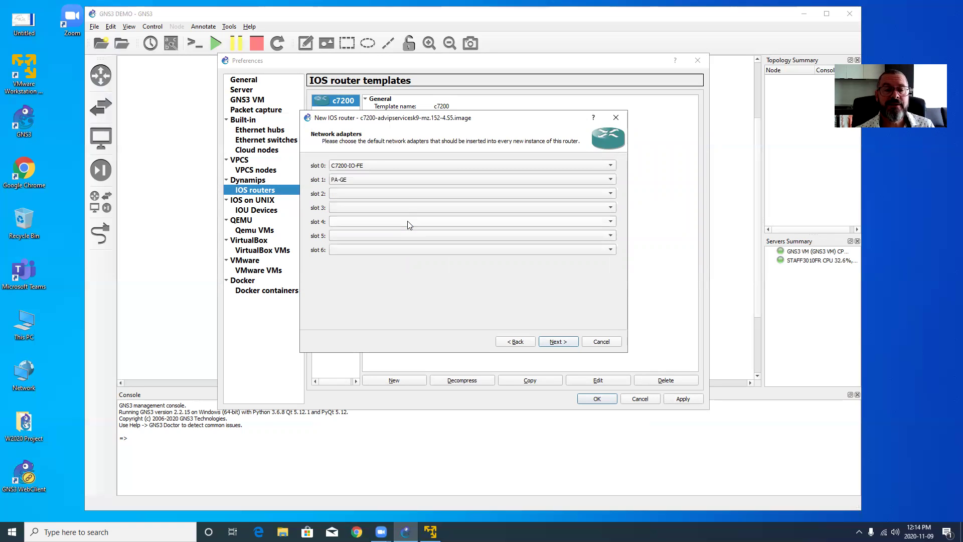
left_click(401, 194)
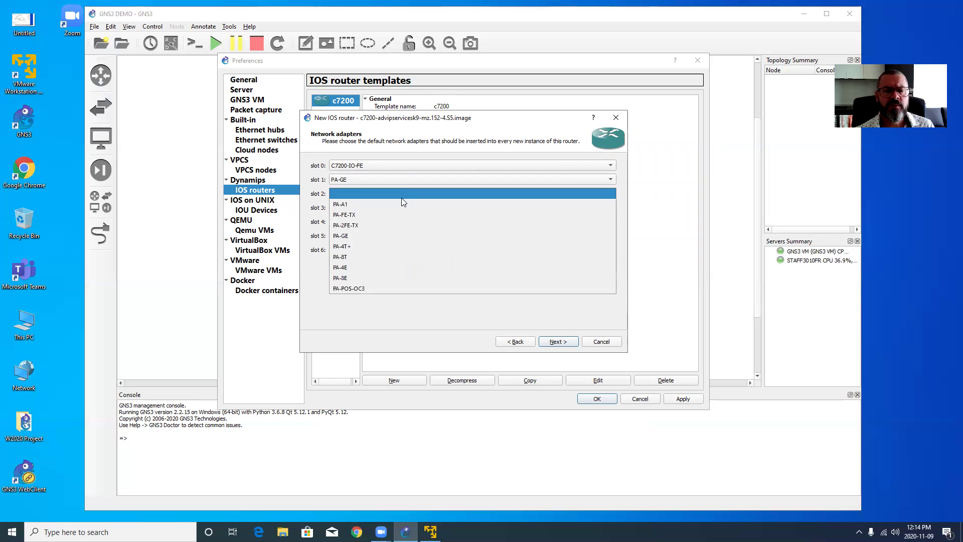
left_click(382, 246)
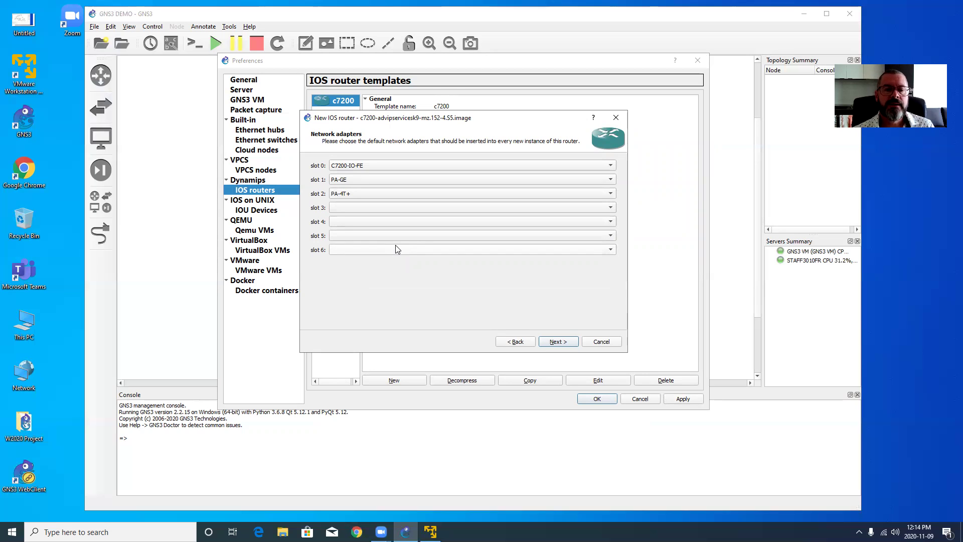
left_click(552, 343)
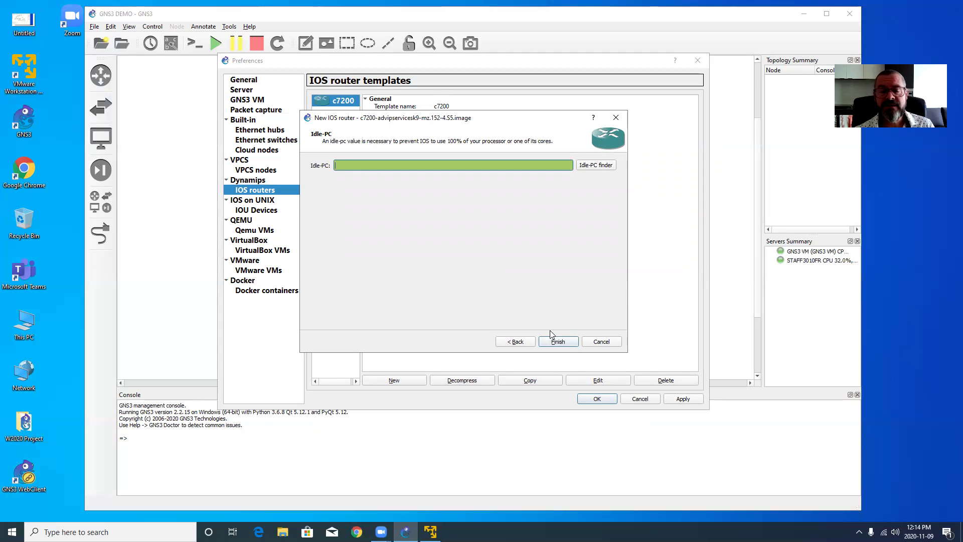
left_click(602, 343)
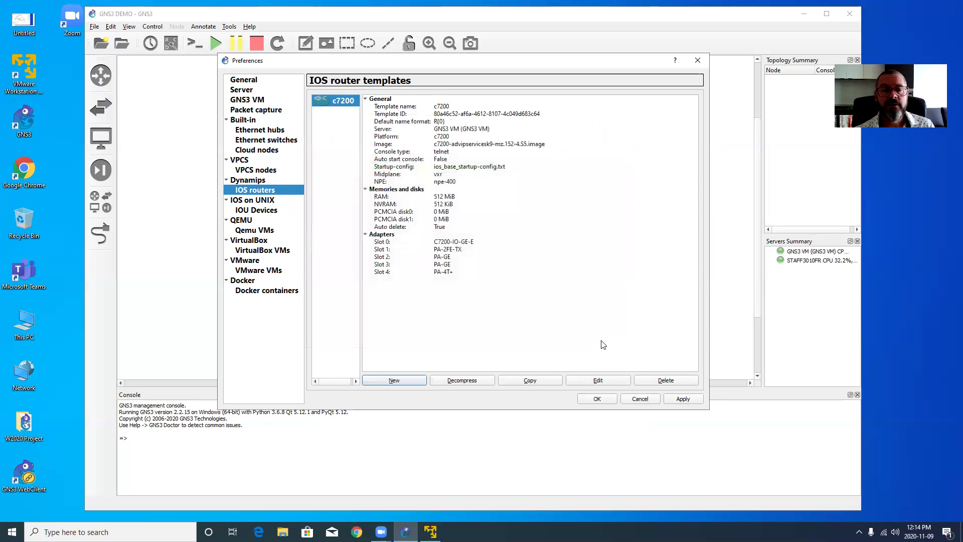
Step: Review the JUNIPER, AAA and Cisco IOSvL2 15.2.4055 templates in the Qemu VM preferences
left_click(263, 231)
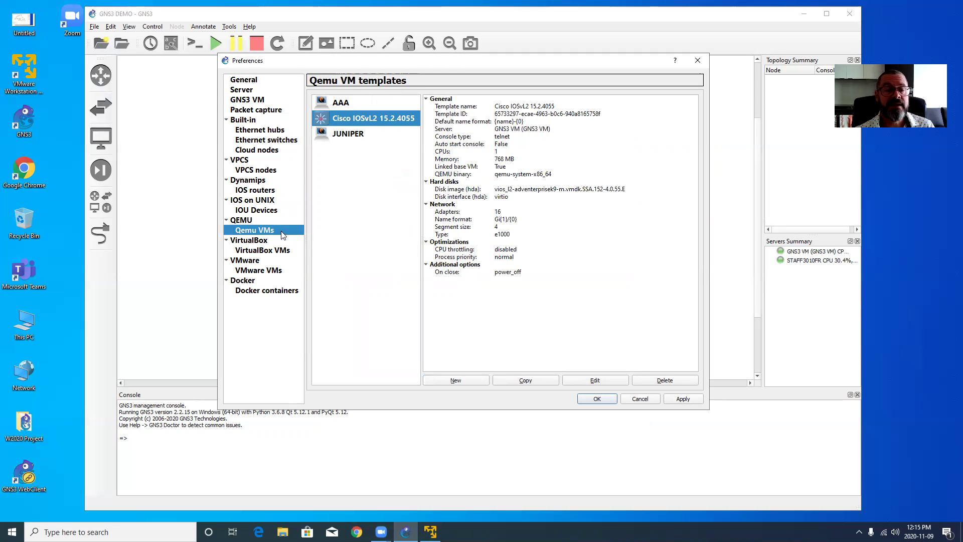
left_click(349, 138)
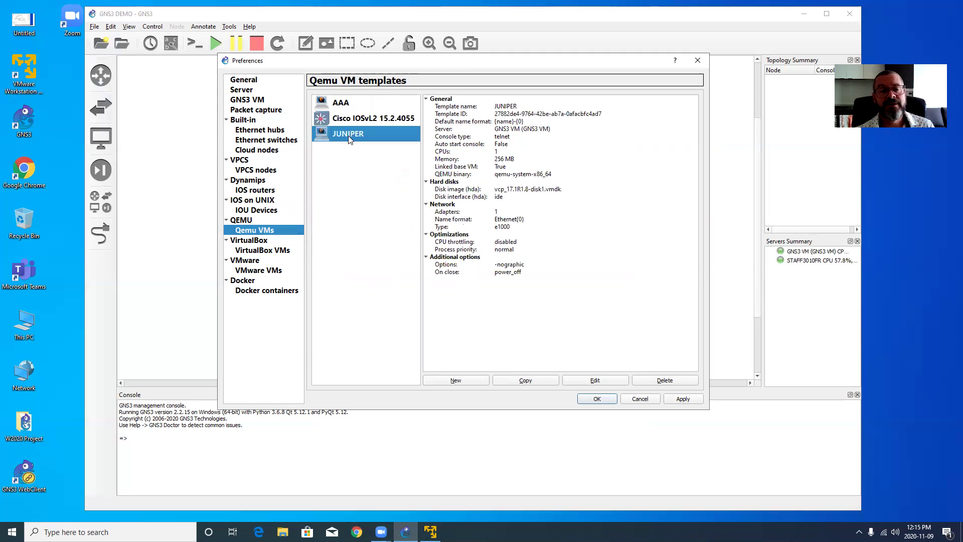
left_click(342, 103)
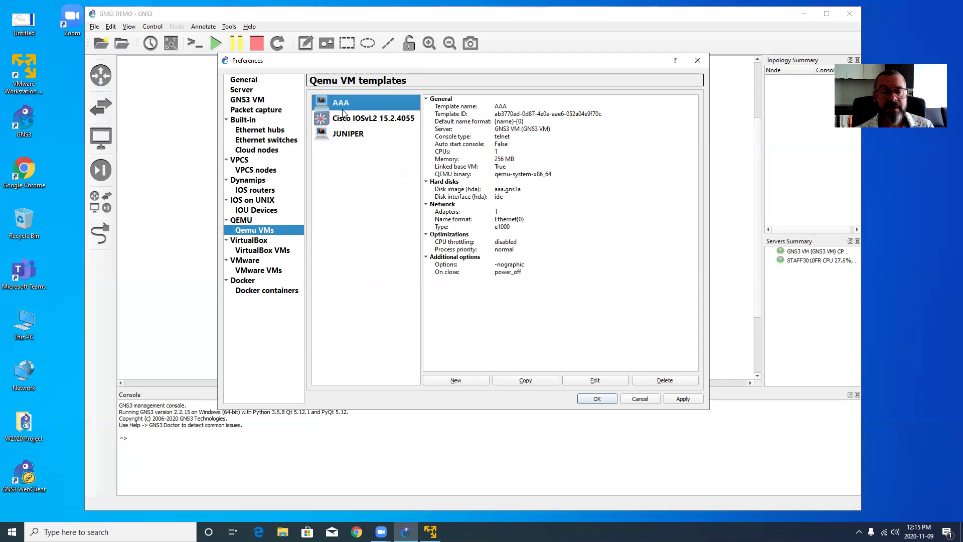
left_click(344, 120)
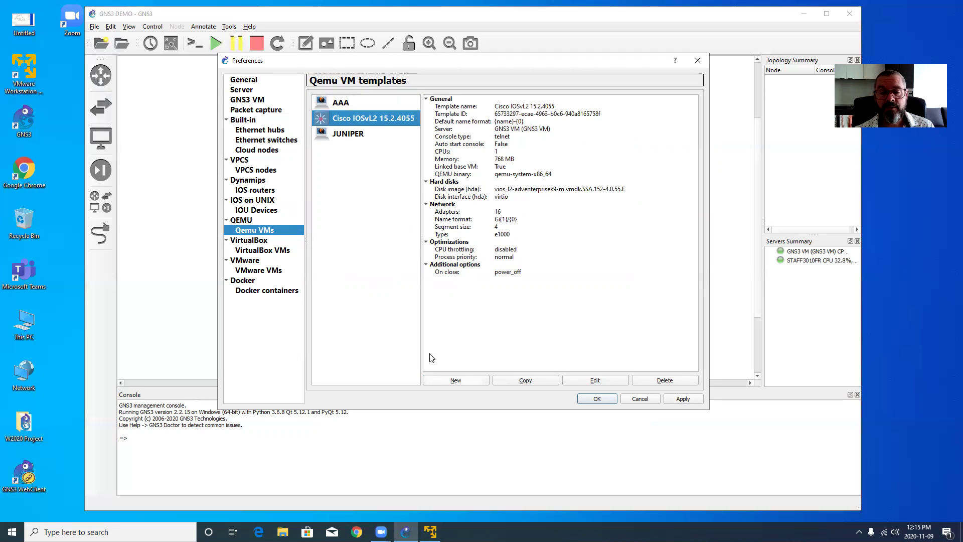
Step: Start a QEMU VM template named AAAA on the GNS3 VM, keeping 256 MB RAM and the telnet console
left_click(462, 380)
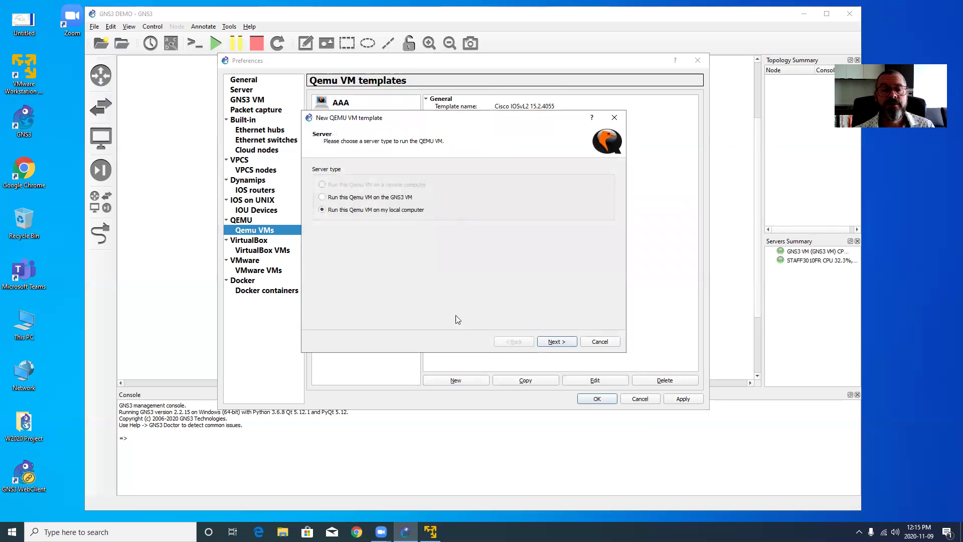
left_click(380, 198)
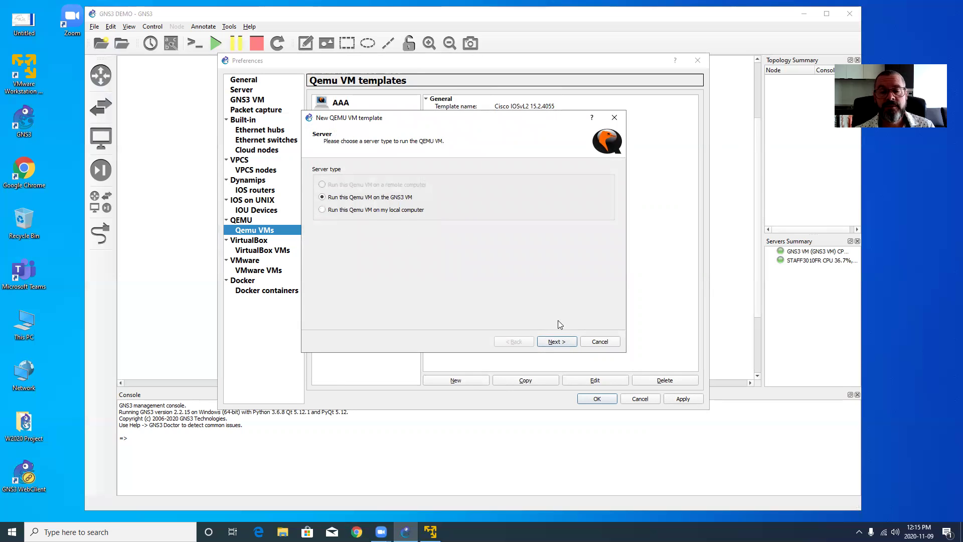
left_click(558, 345)
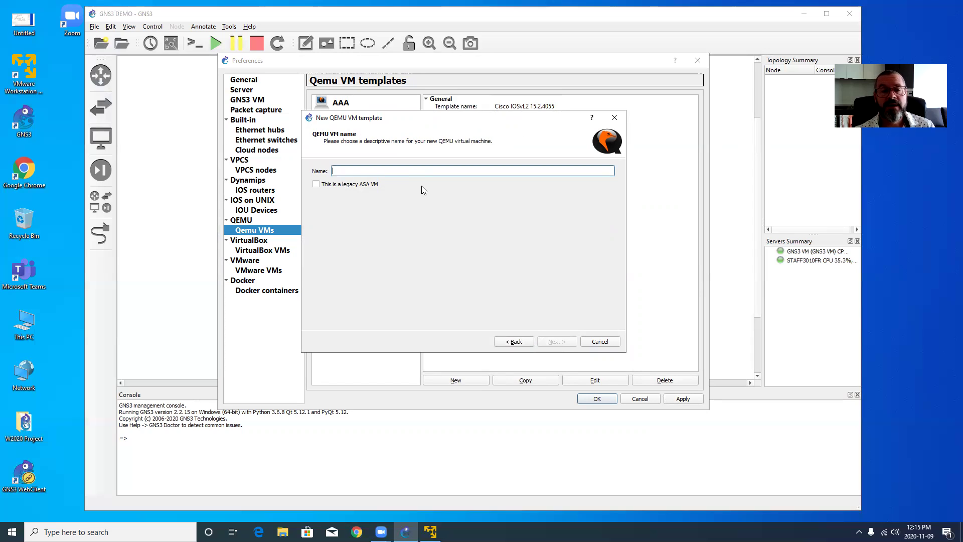
type("AAA")
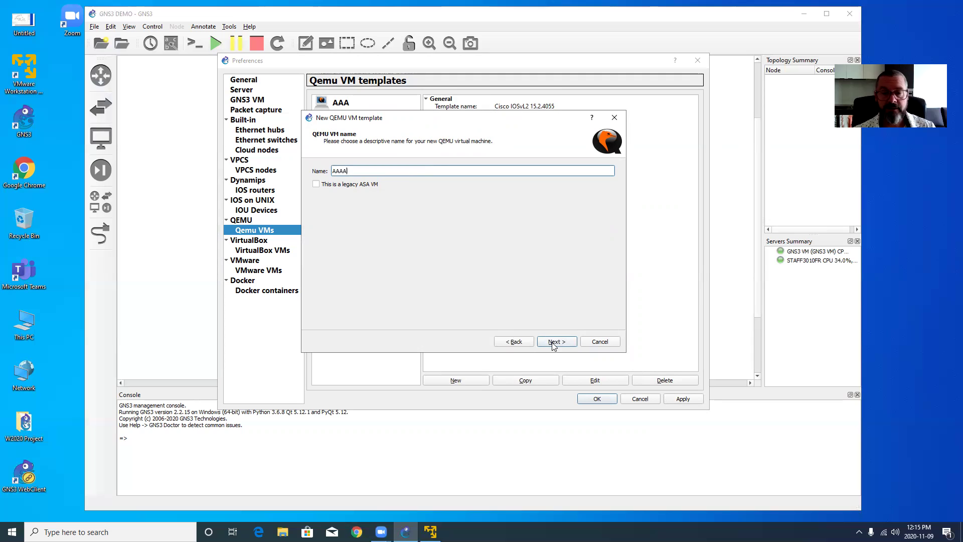
type("A")
left_click(554, 342)
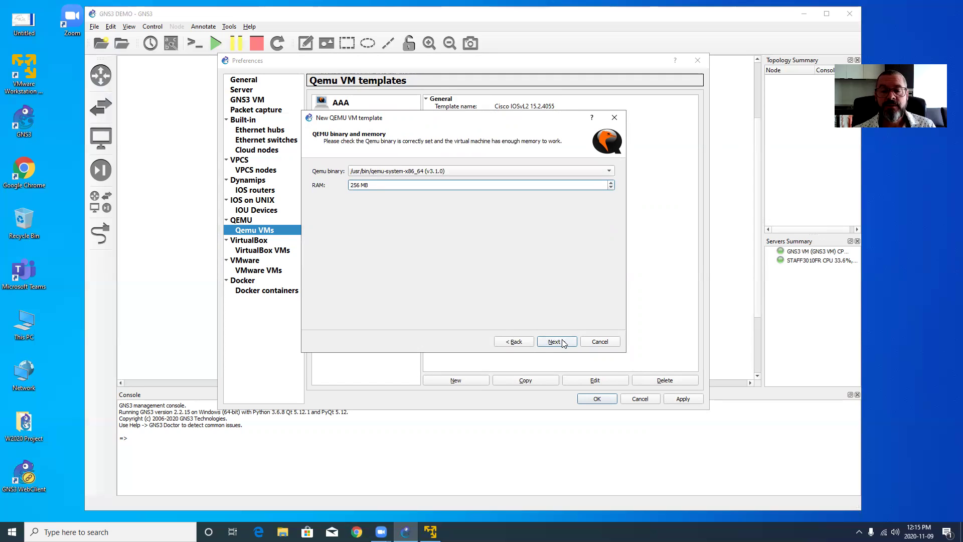
left_click(557, 343)
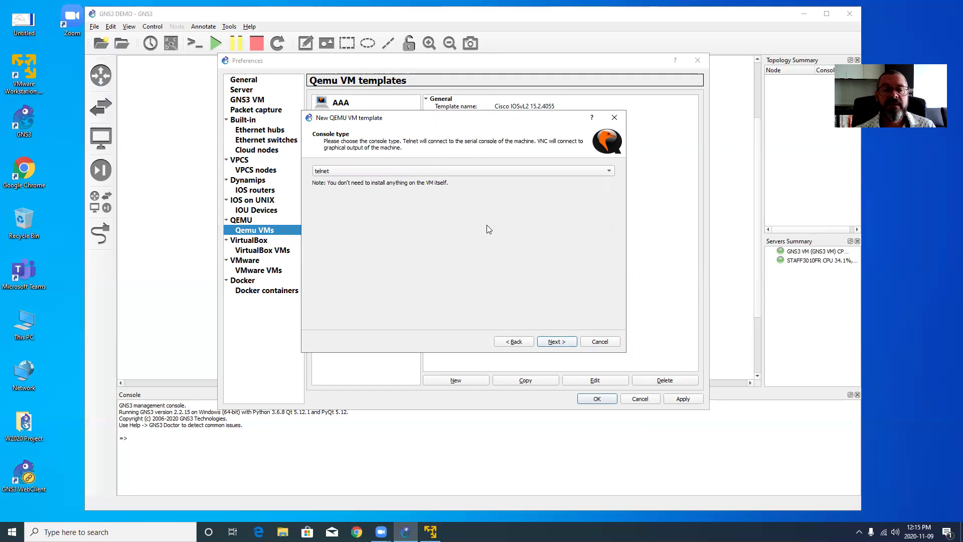
left_click(563, 344)
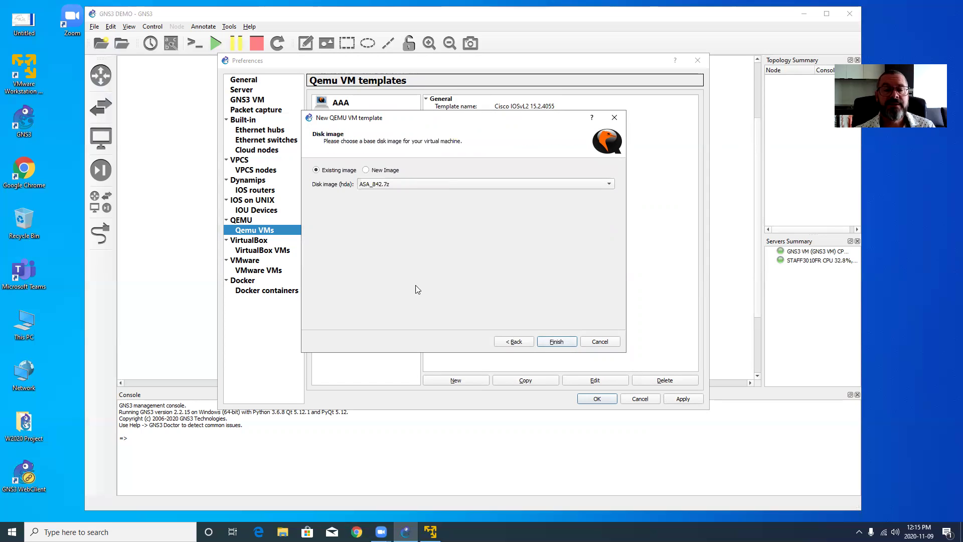
Step: Use cisco-iosvl2 from the desktop's GNS3 DEMO folder as the new disk image and finish the AAAA template
left_click(366, 170)
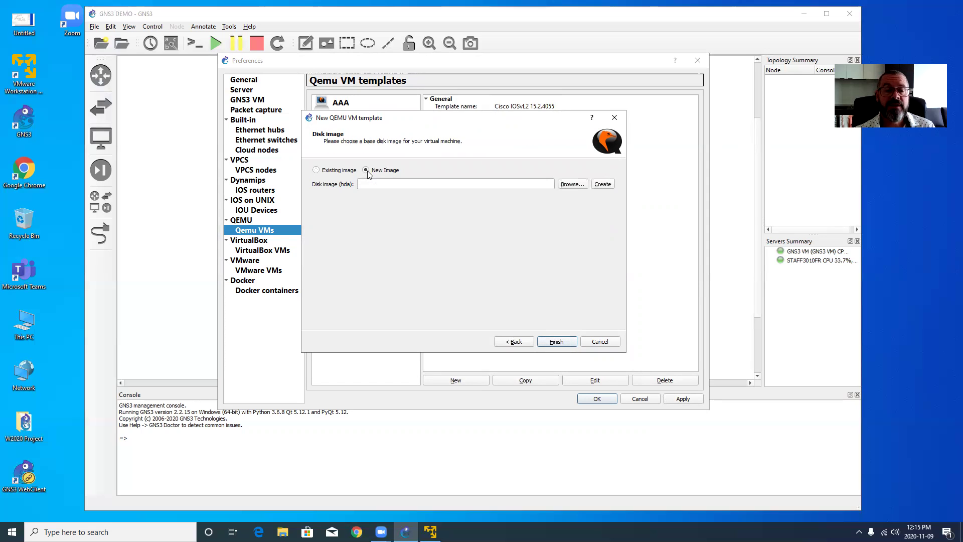
left_click(571, 184)
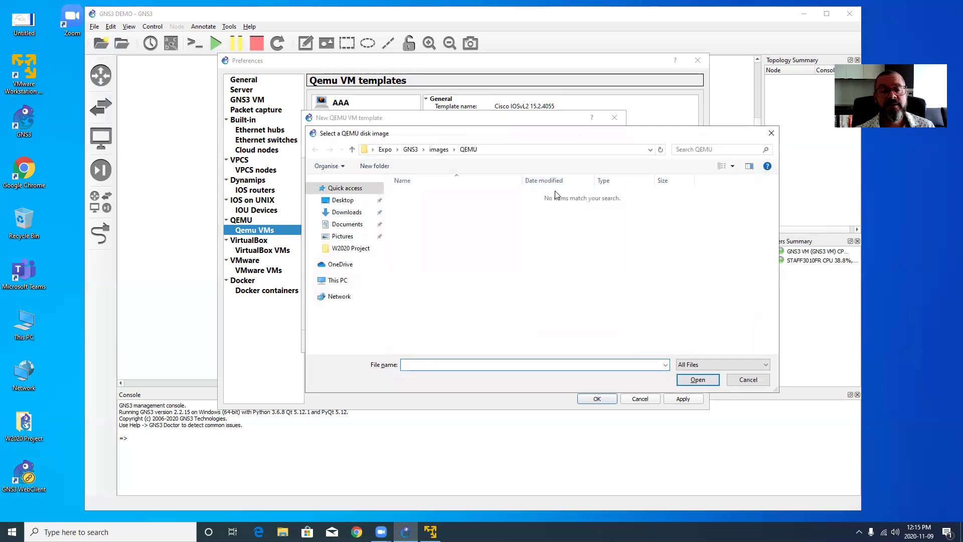
left_click(349, 203)
double_click(423, 195)
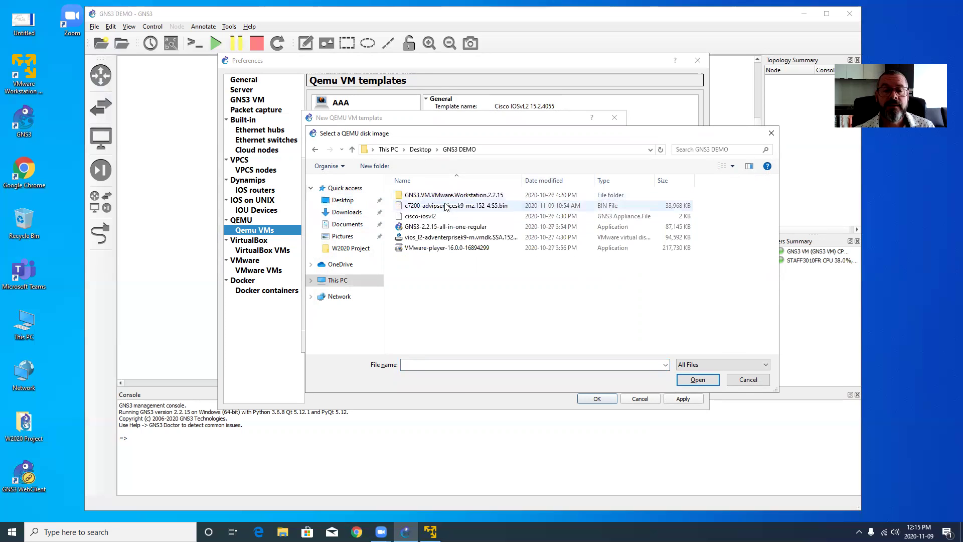
left_click(426, 216)
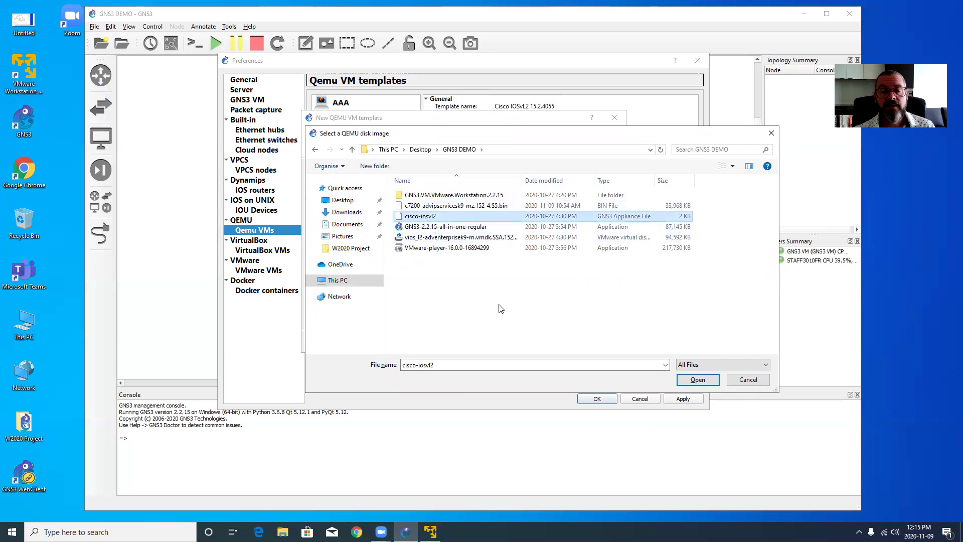
left_click(684, 380)
left_click(552, 341)
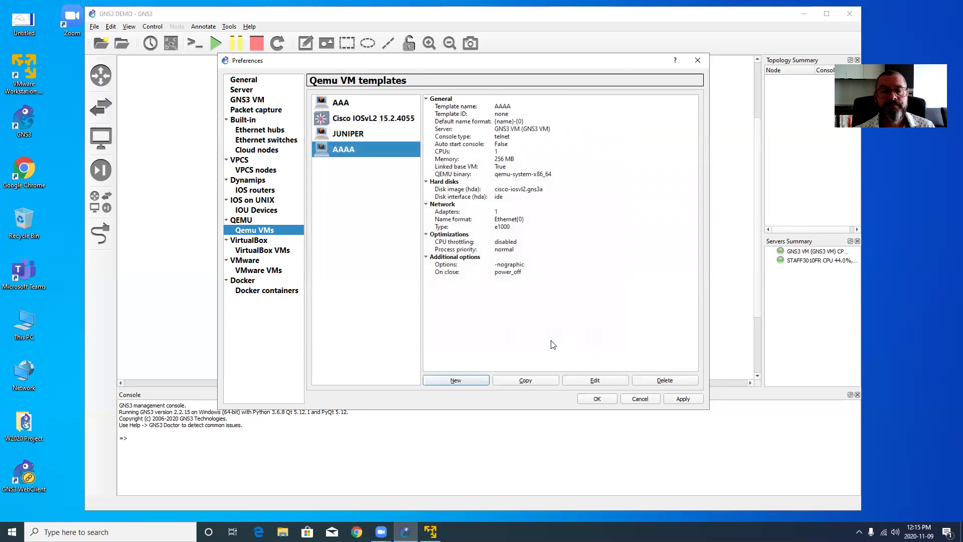
Step: Leave the preferences without saving the pending IOS router and Qemu VM changes, including the AAAA template
left_click(341, 154)
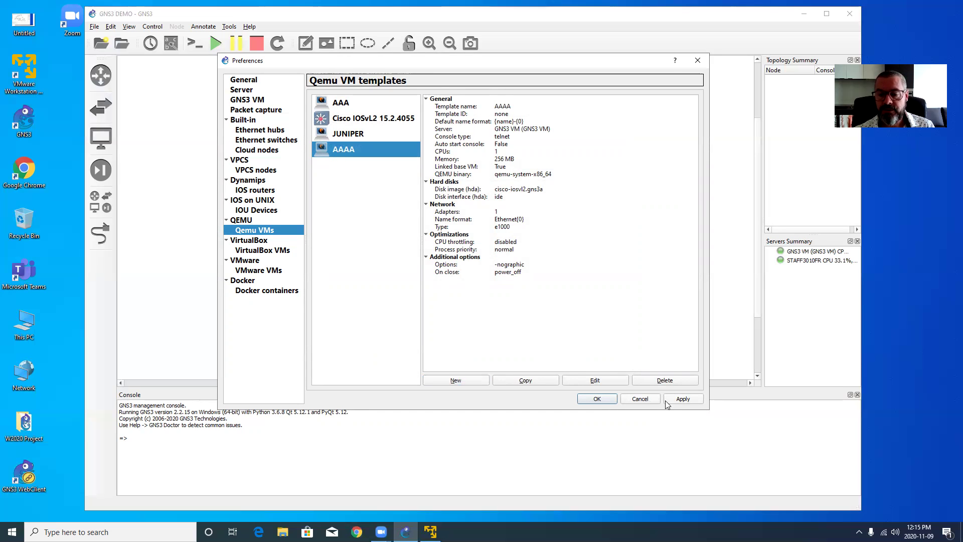
left_click(640, 399)
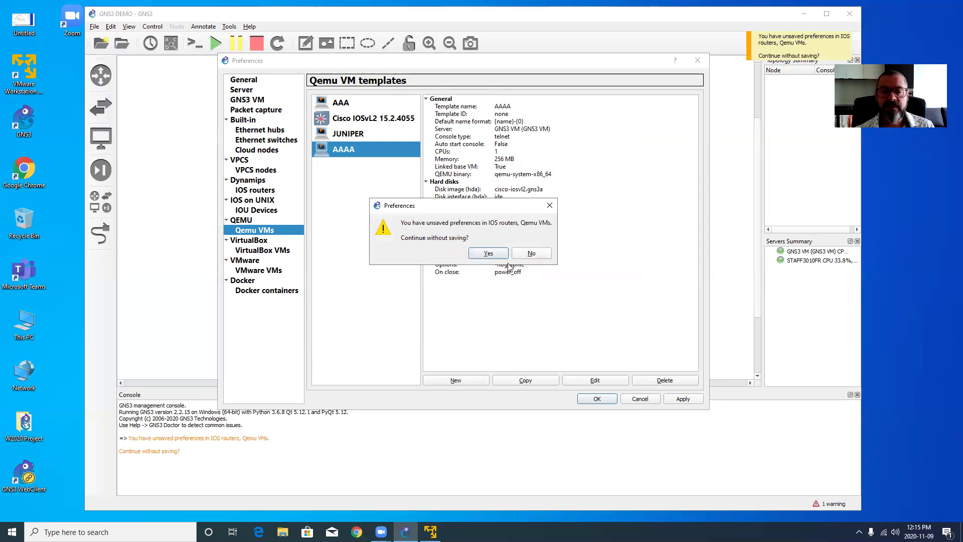
left_click(488, 254)
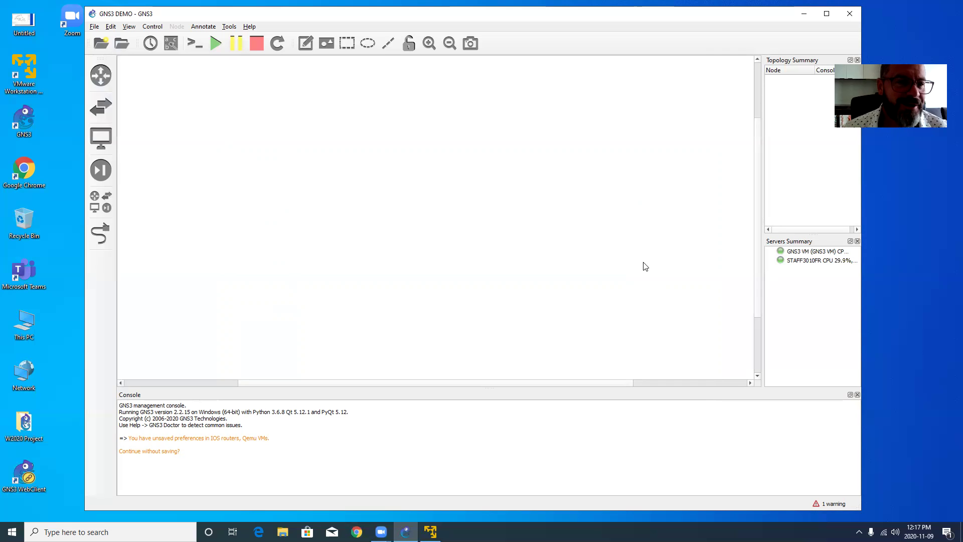
Step: Place two c7200 routers side by side in the workspace and two Cisco IOSvL2 15.2.4055 switches below them
left_click(107, 206)
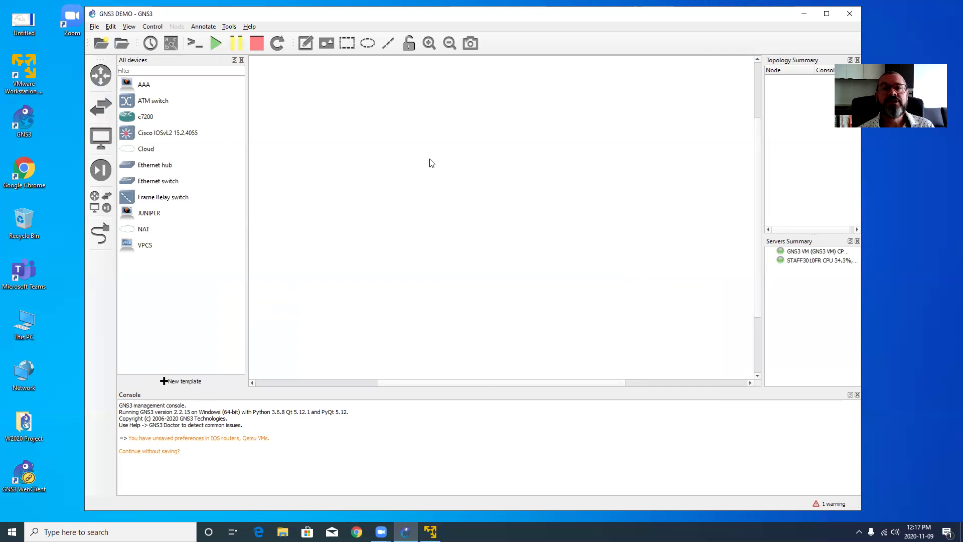
left_click_drag(130, 116, 394, 112)
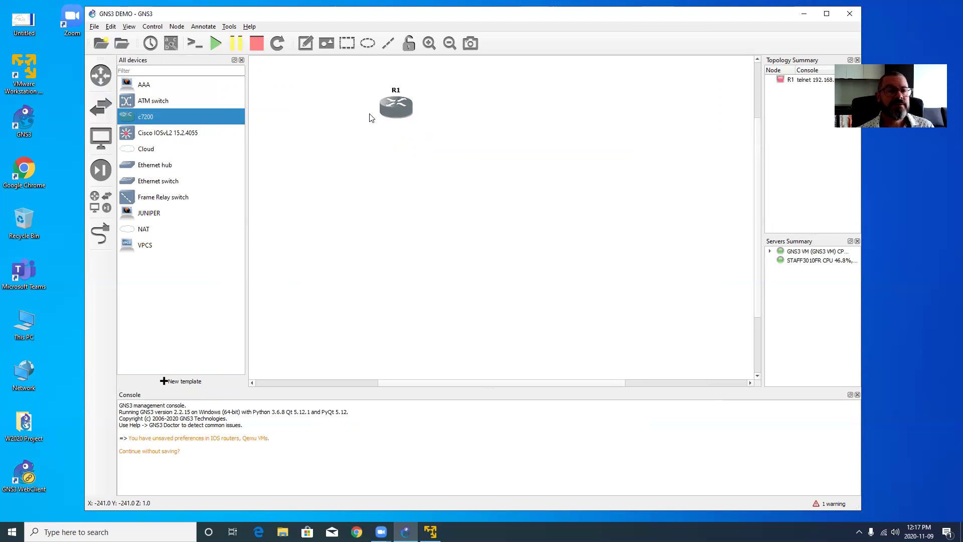
left_click_drag(130, 117, 541, 101)
left_click(485, 153)
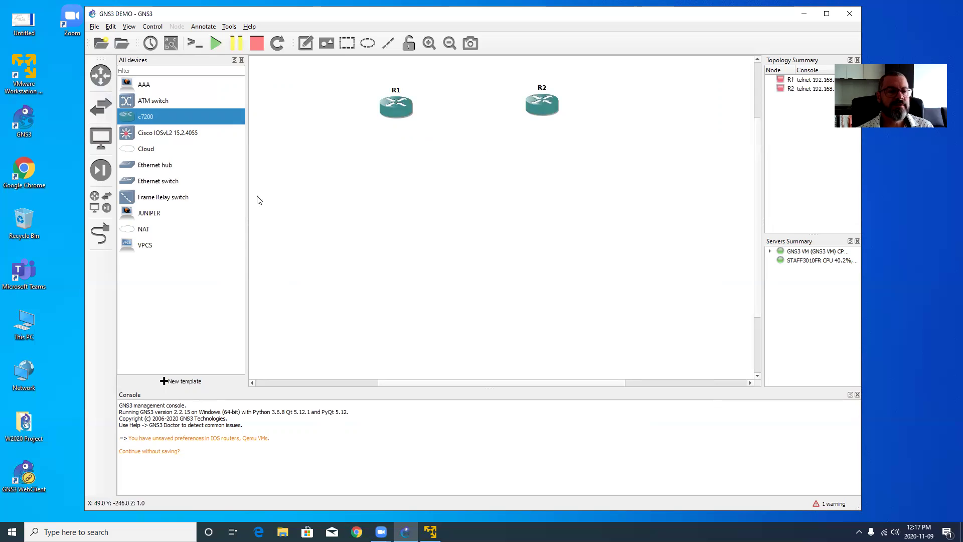
left_click_drag(131, 134, 376, 172)
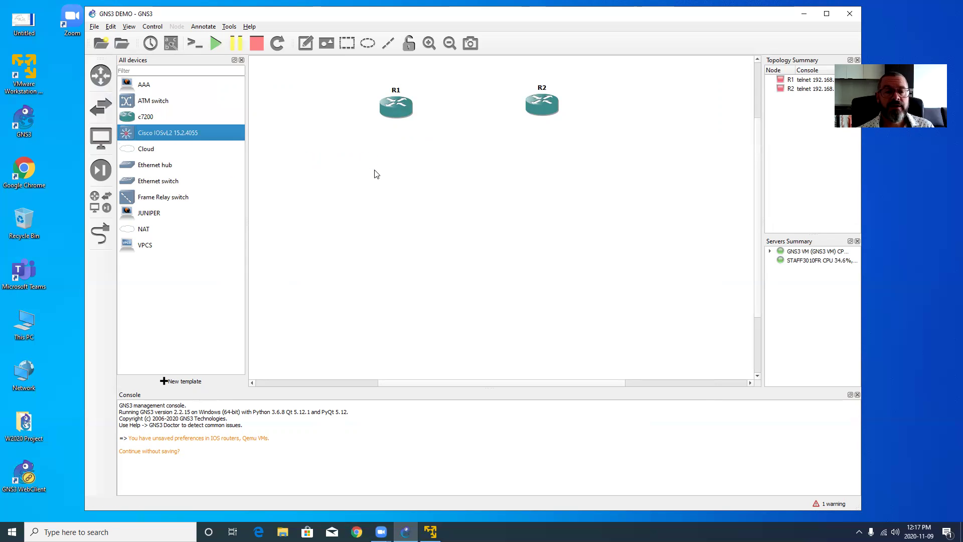
left_click_drag(131, 134, 562, 191)
Step: Add two VPCS hosts below the switches, running both on the GNS3 VM server
left_click_drag(131, 246, 376, 245)
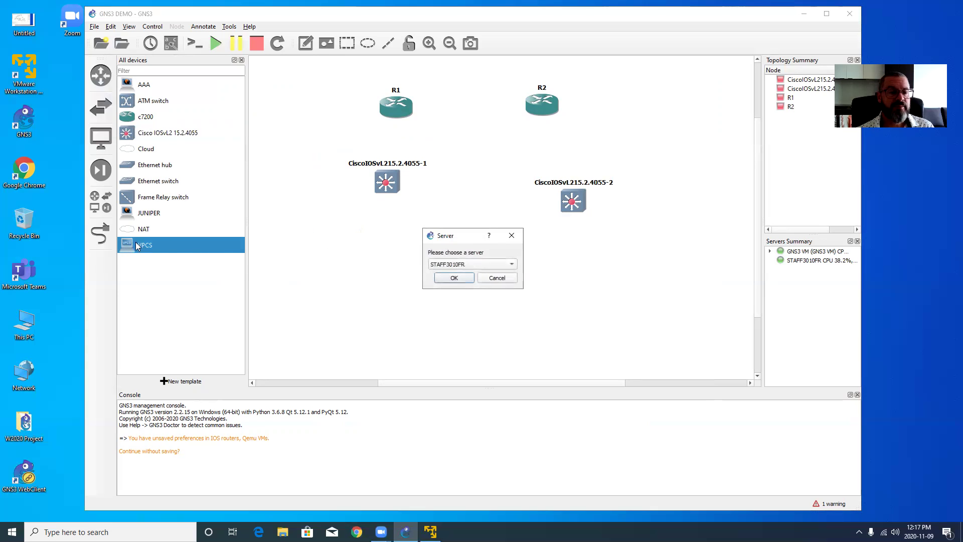
left_click(479, 267)
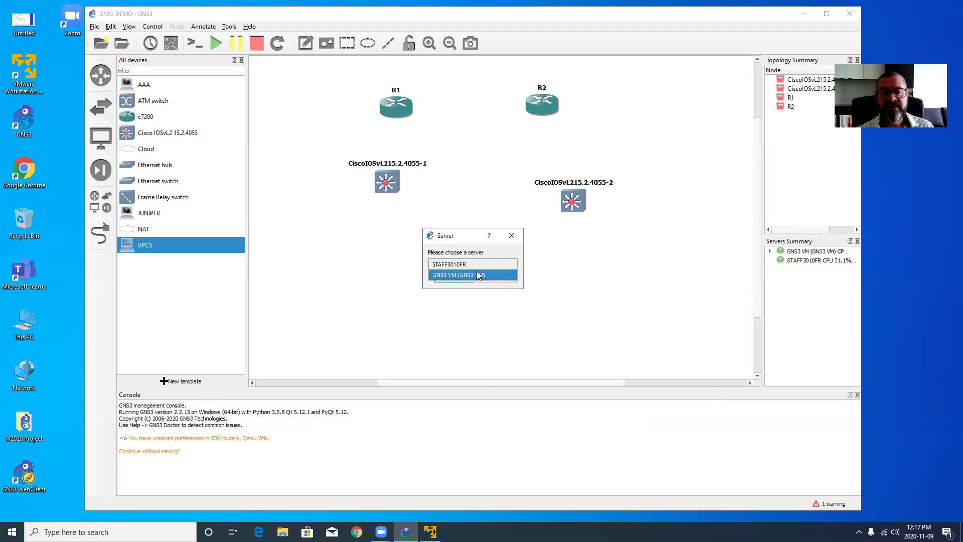
left_click(478, 275)
left_click(454, 277)
left_click_drag(146, 245, 574, 271)
left_click(461, 267)
left_click(460, 275)
left_click(455, 278)
Step: Spread the two switches and two PCs outward so each side sits below its own router
left_click_drag(574, 208, 597, 179)
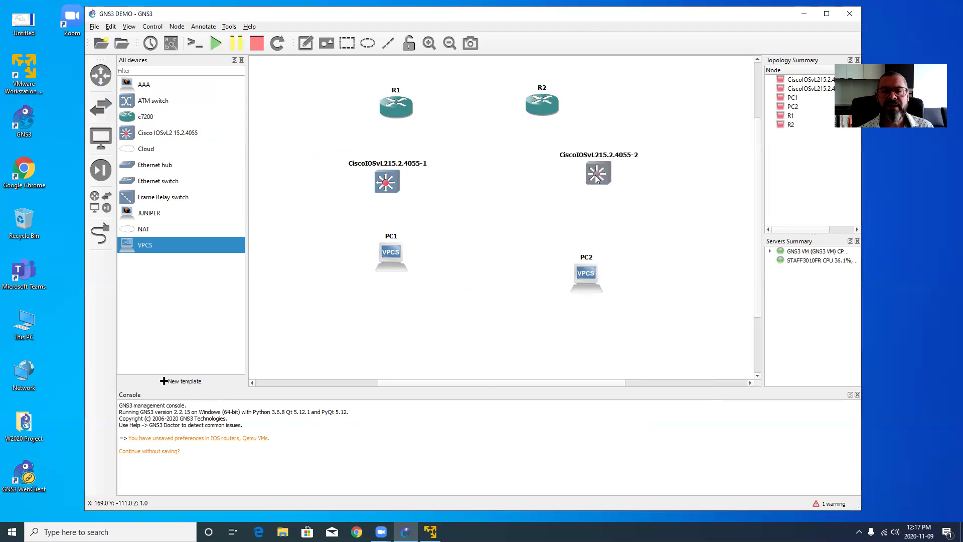
left_click_drag(383, 185, 343, 169)
left_click_drag(388, 250, 327, 236)
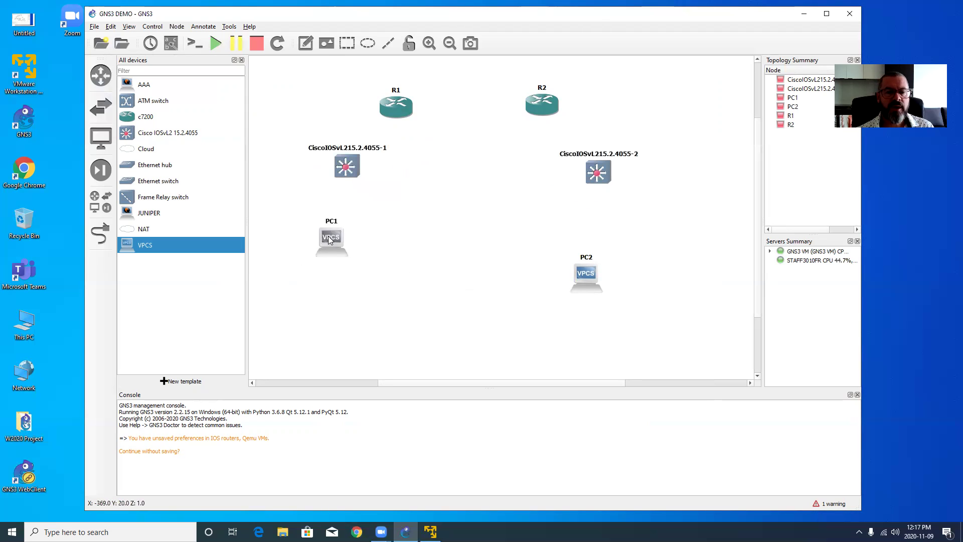
left_click_drag(587, 271, 634, 244)
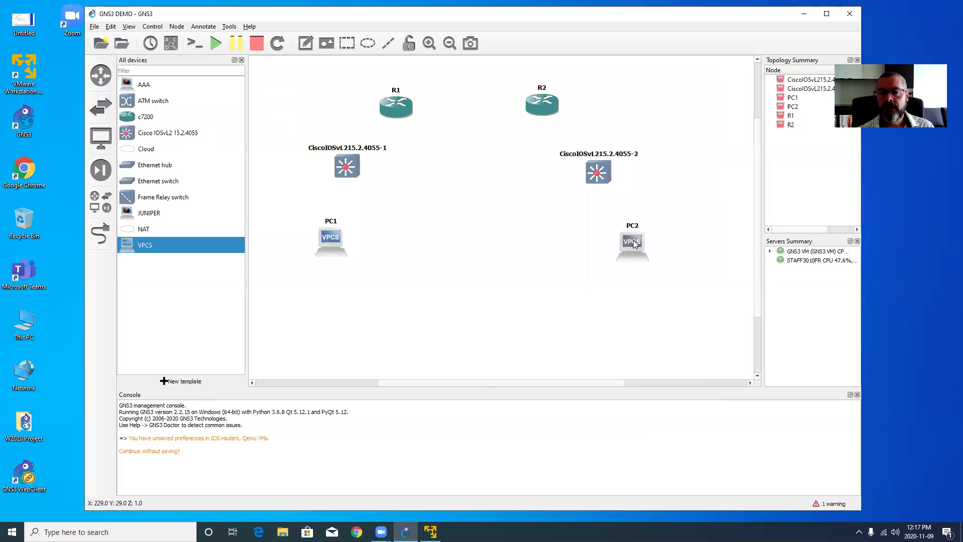
left_click(474, 289)
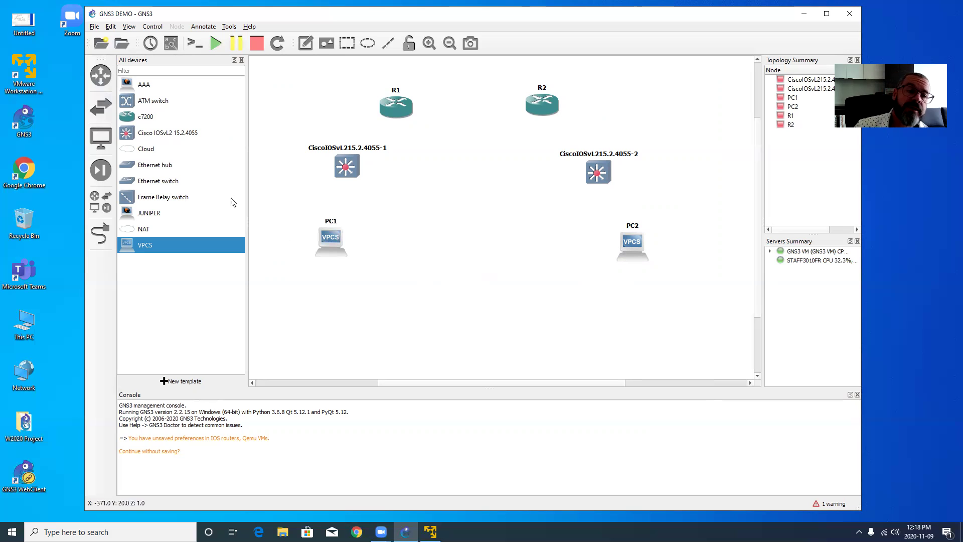
Step: Examine the ATM switch, Cloud, Ethernet hub, Ethernet switch and Frame Relay switch entries in the device list
left_click(155, 104)
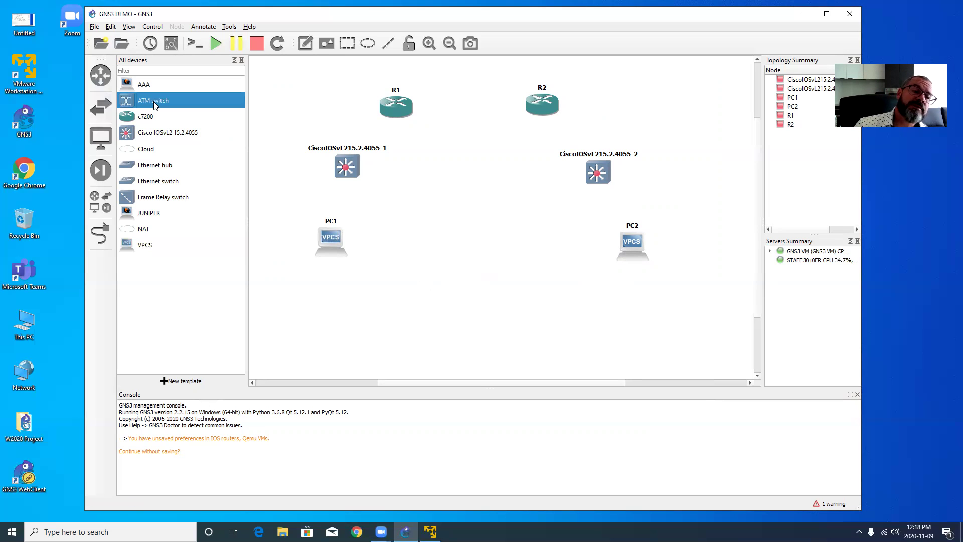
left_click(146, 149)
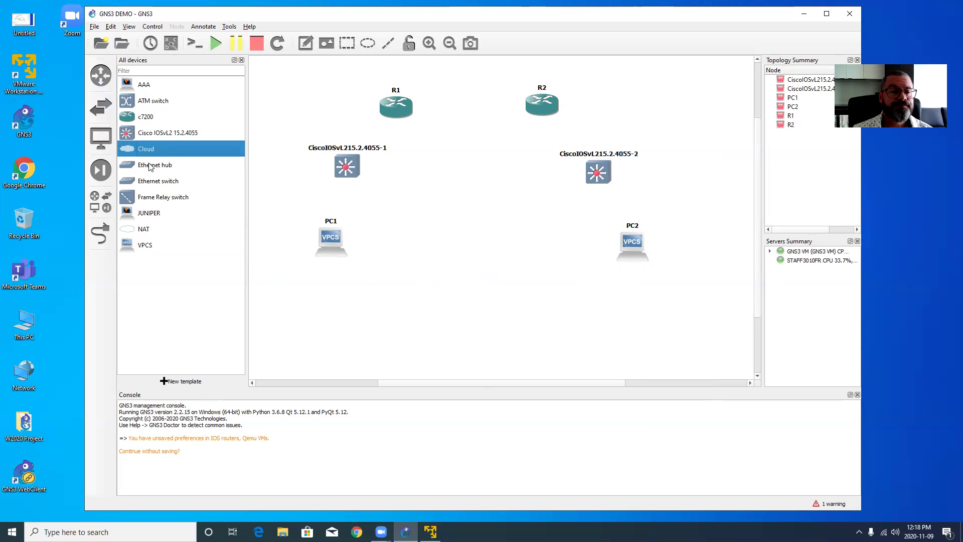
left_click(150, 167)
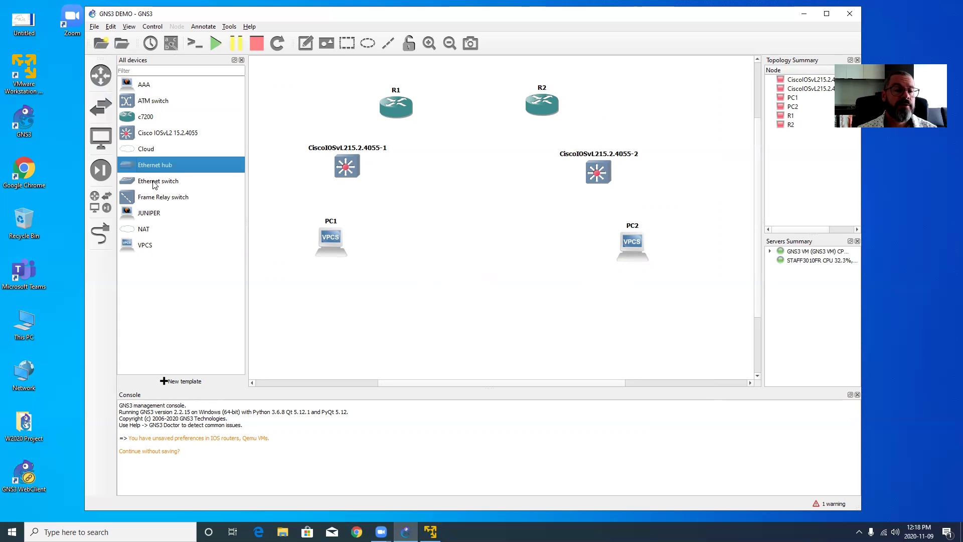
left_click(155, 182)
left_click(156, 197)
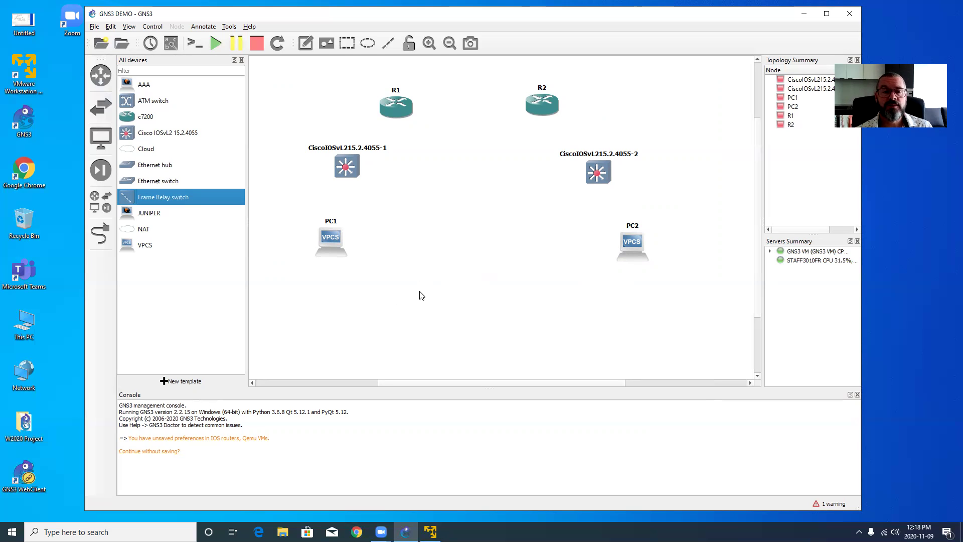
left_click(158, 182)
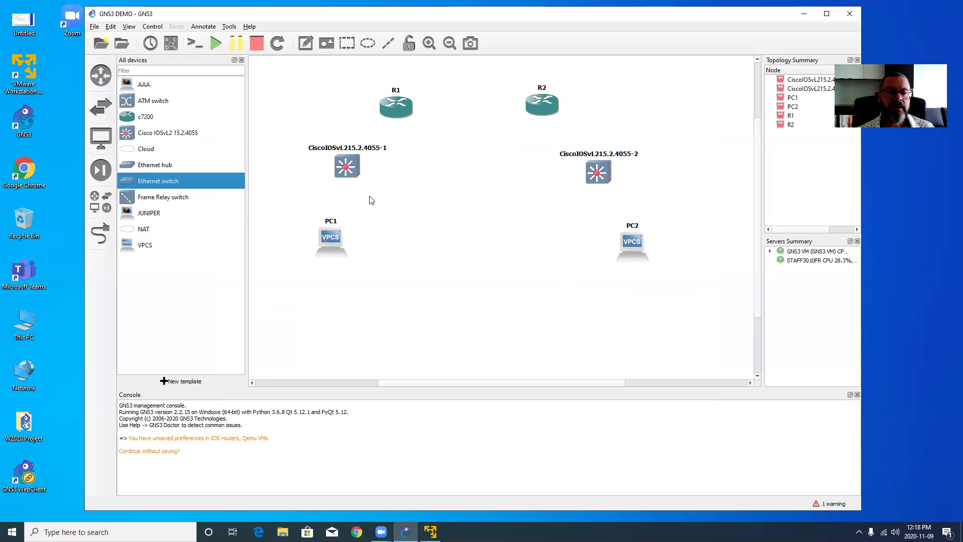
Step: Group PC1 and PC2 beneath the first switch and add a third VPCS on the GNS3 VM beneath the second switch
left_click_drag(333, 241, 312, 233)
left_click_drag(629, 246, 375, 231)
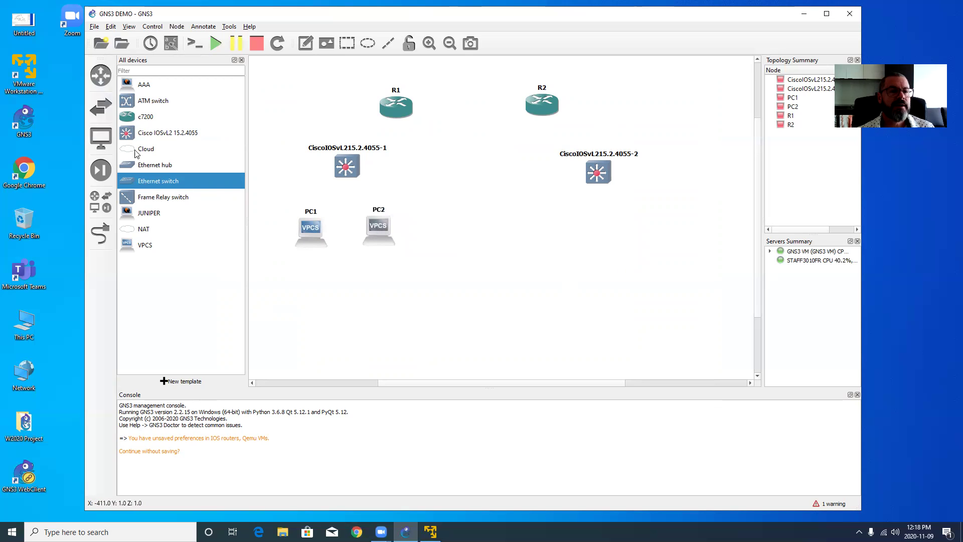
left_click_drag(131, 244, 610, 236)
left_click(480, 265)
left_click(481, 274)
left_click(454, 279)
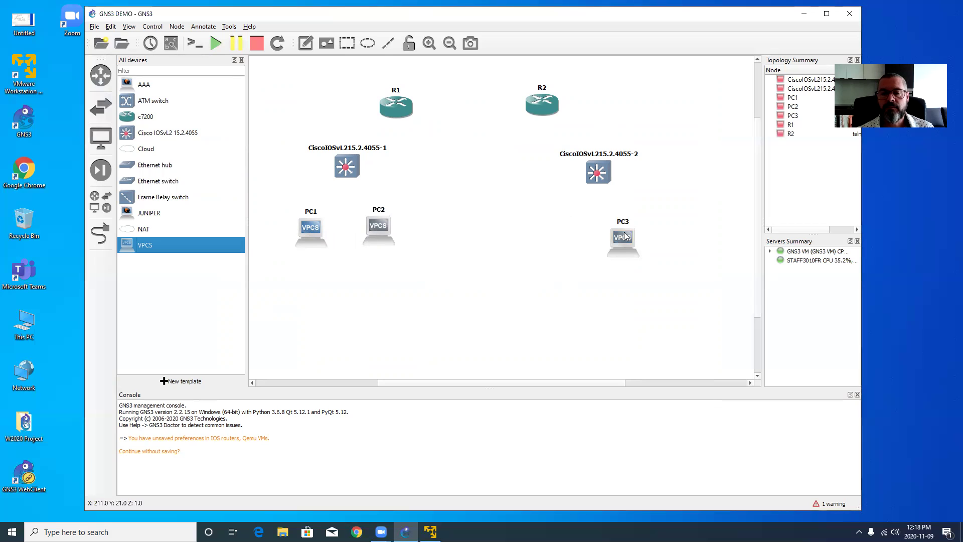
Step: Select every device in the topology and start them all
left_click(260, 75)
left_click_drag(261, 71, 681, 290)
left_click(621, 312)
right_click(387, 102)
left_click(333, 103)
left_click_drag(265, 66, 685, 292)
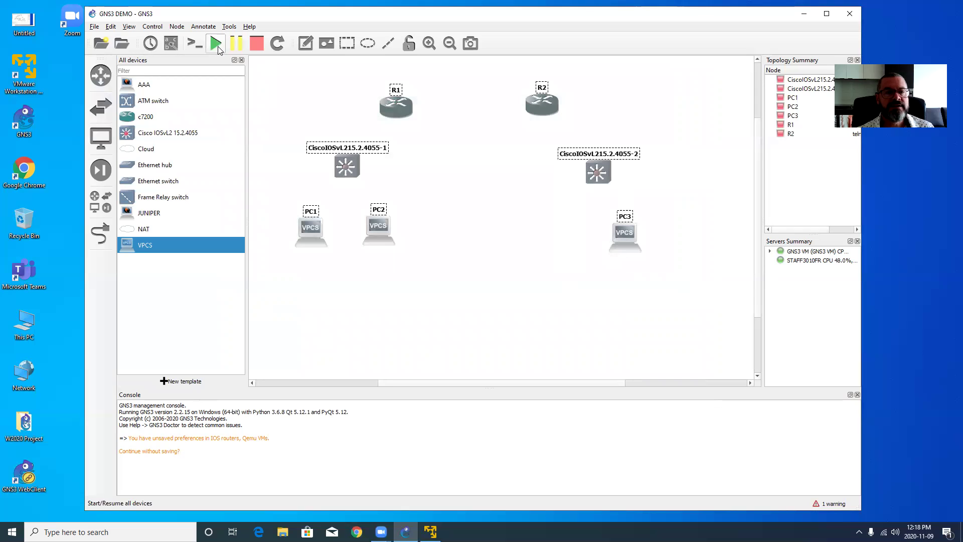
left_click(218, 46)
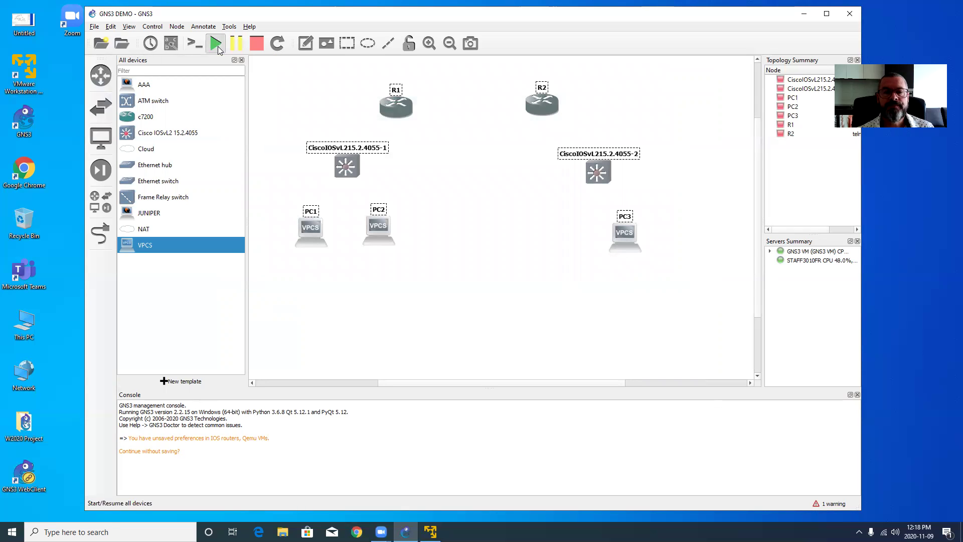
left_click(479, 153)
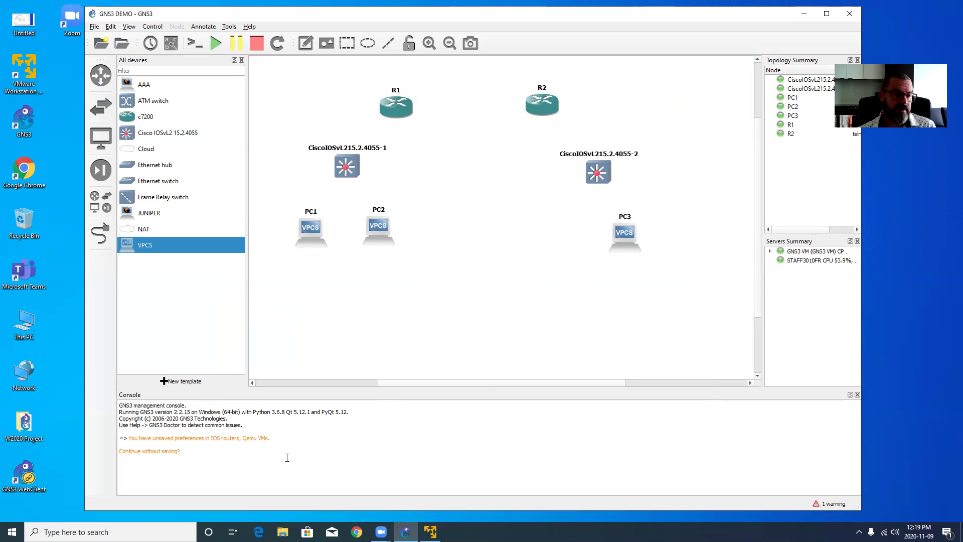
Step: Check the computer's processor and installed memory in the Windows system properties, and return to the topology
right_click(23, 330)
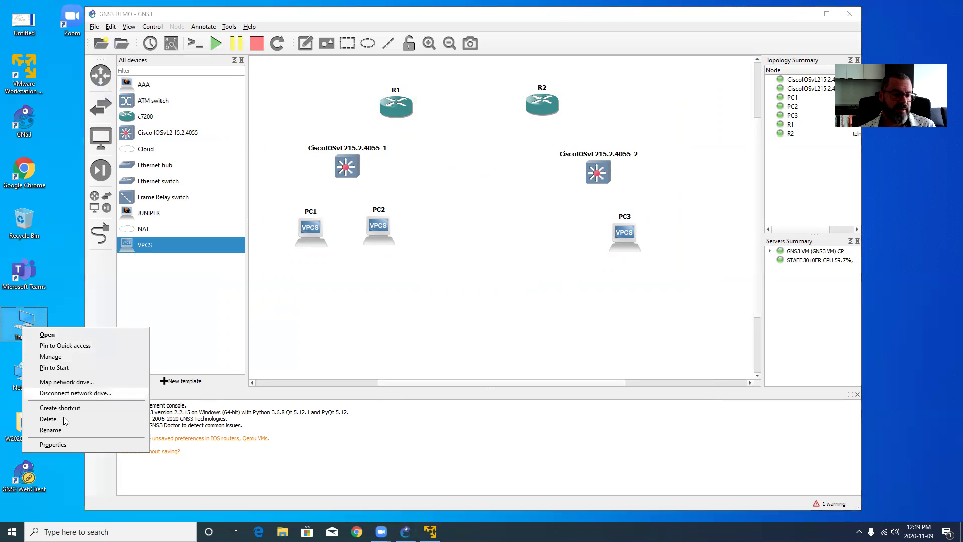
left_click(55, 445)
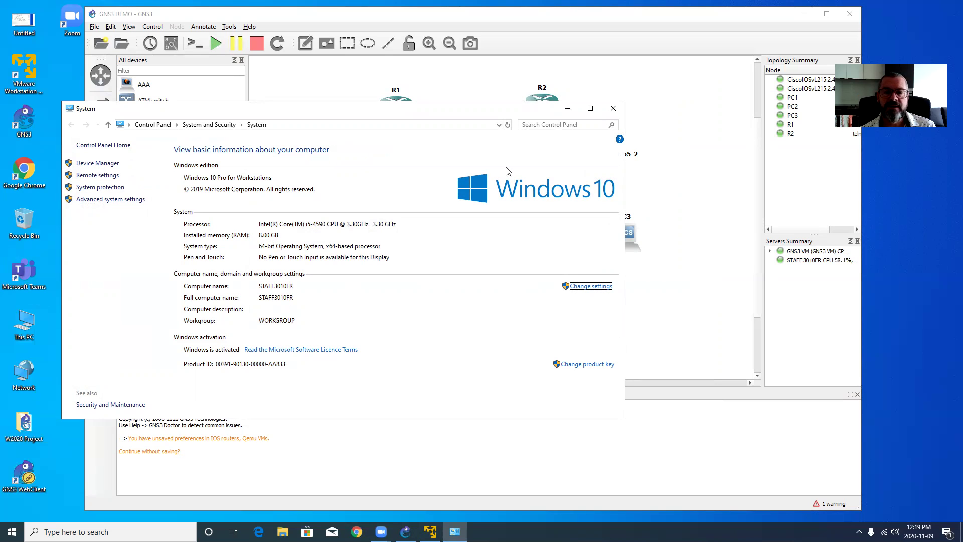
left_click(613, 109)
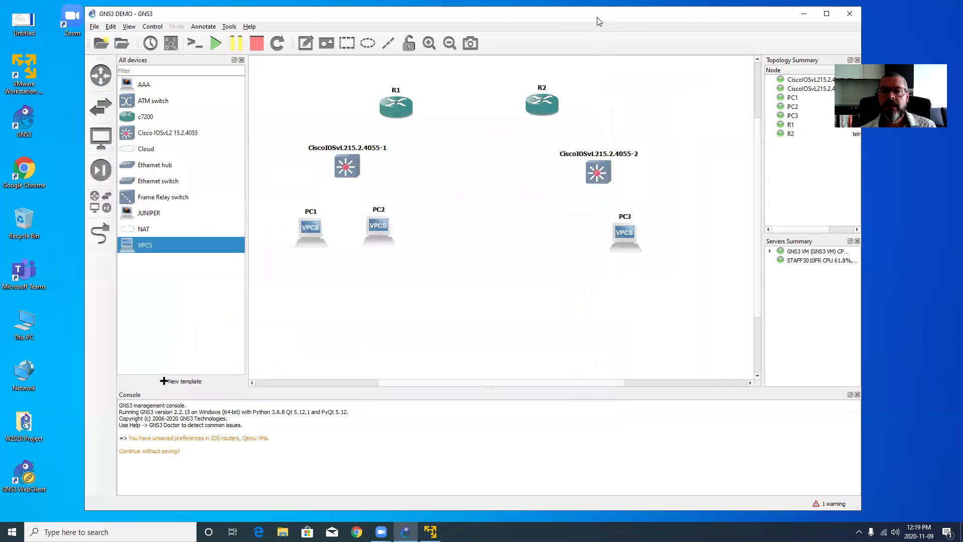
left_click_drag(596, 21, 588, 24)
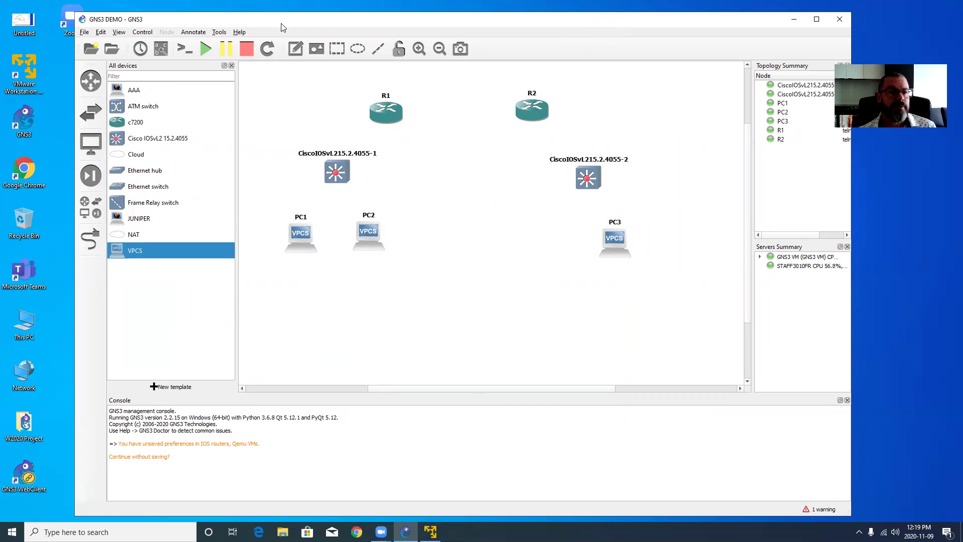
Step: Link R1 to R2 through Serial4/0 on both routers
left_click(90, 239)
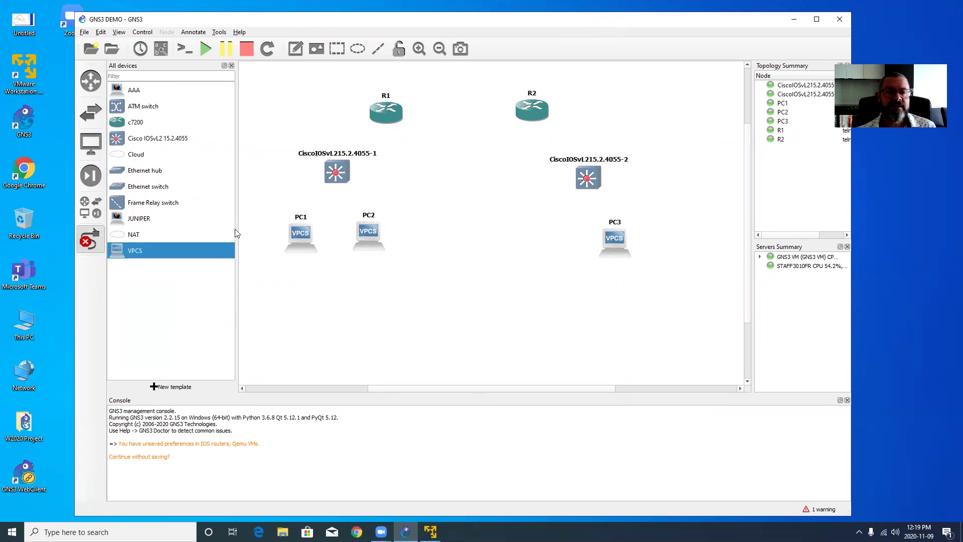
left_click(380, 118)
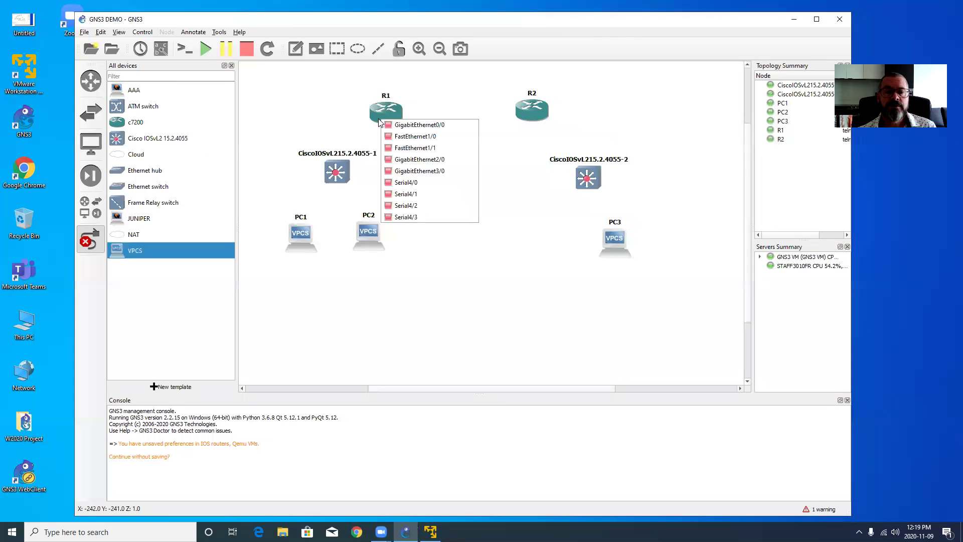
left_click(396, 184)
left_click(528, 114)
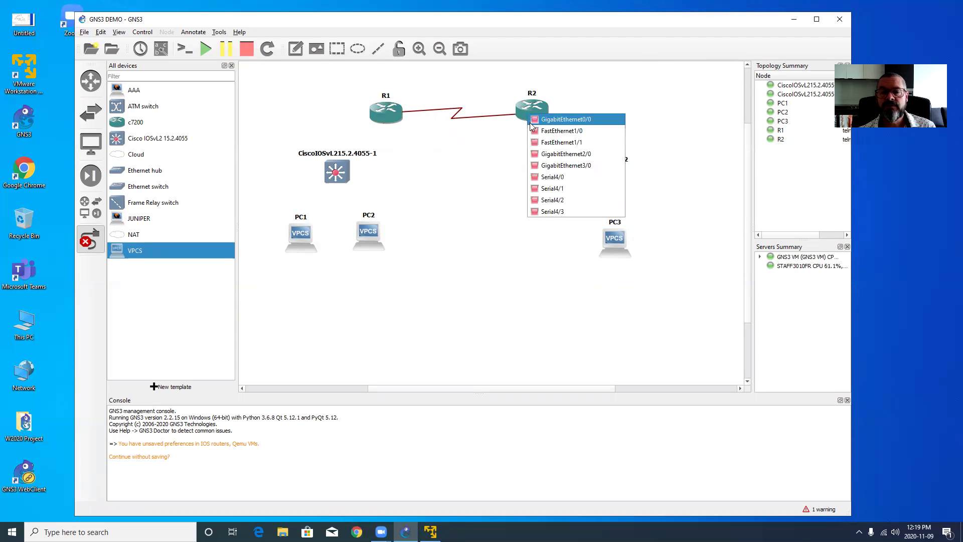
left_click(545, 177)
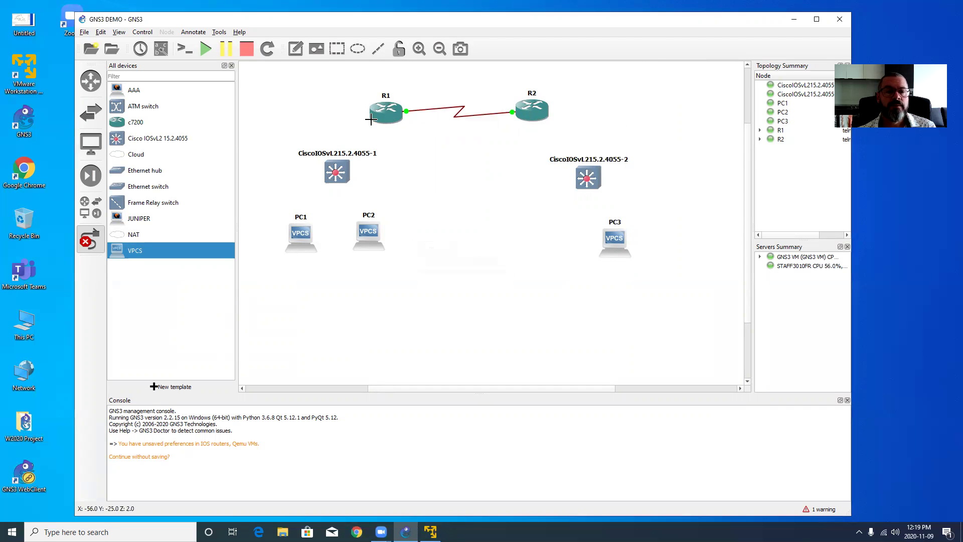
Step: Connect R1 to Gi0/0 on the first IOSvL2 switch and R2 to the second IOSvL2 switch with Ethernet links
left_click(387, 116)
left_click(397, 121)
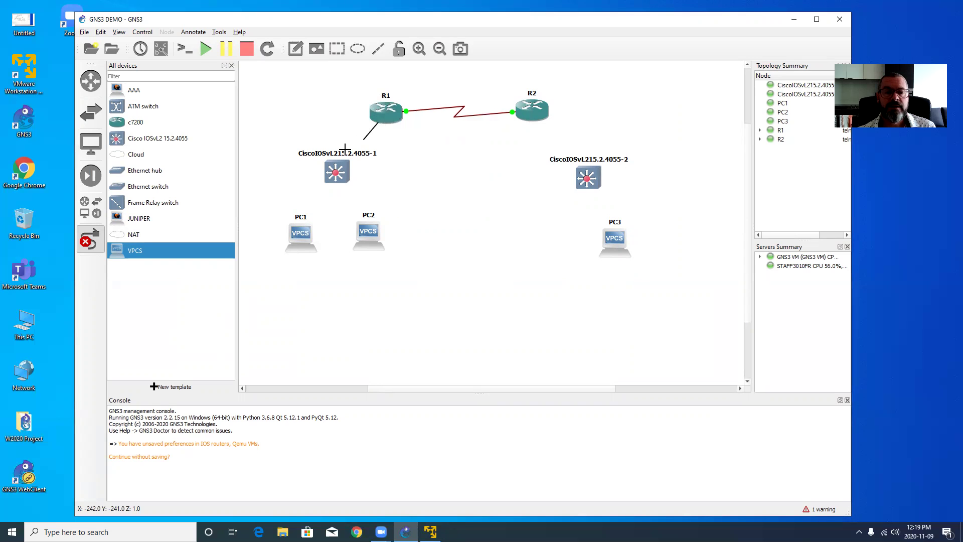
left_click(342, 176)
left_click(363, 179)
left_click(536, 122)
left_click(533, 117)
left_click(540, 124)
left_click(583, 168)
left_click(598, 181)
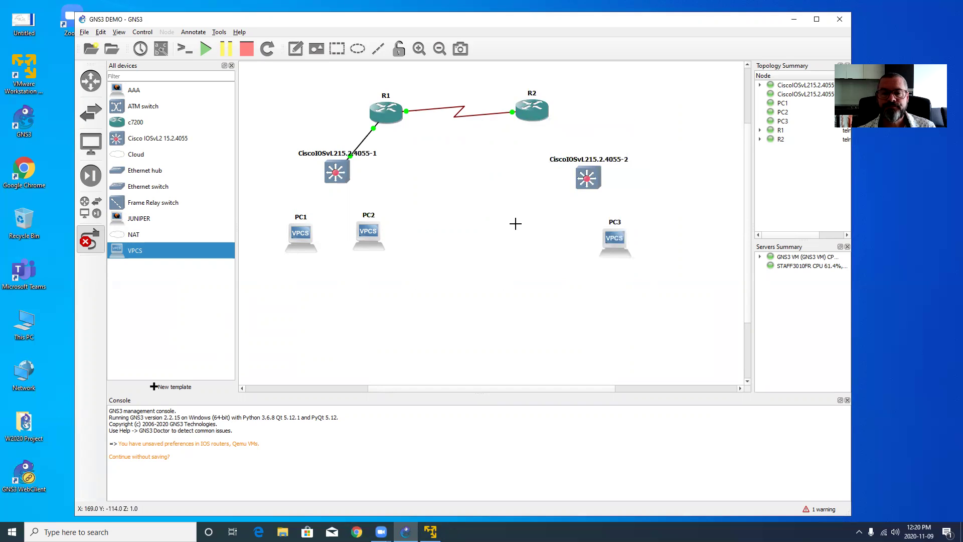
Step: Link the first IOSvL2 switch to PC1 from Gi0/1 and to PC2 from Gi0/2, using Ethernet0 on each PC
left_click(333, 174)
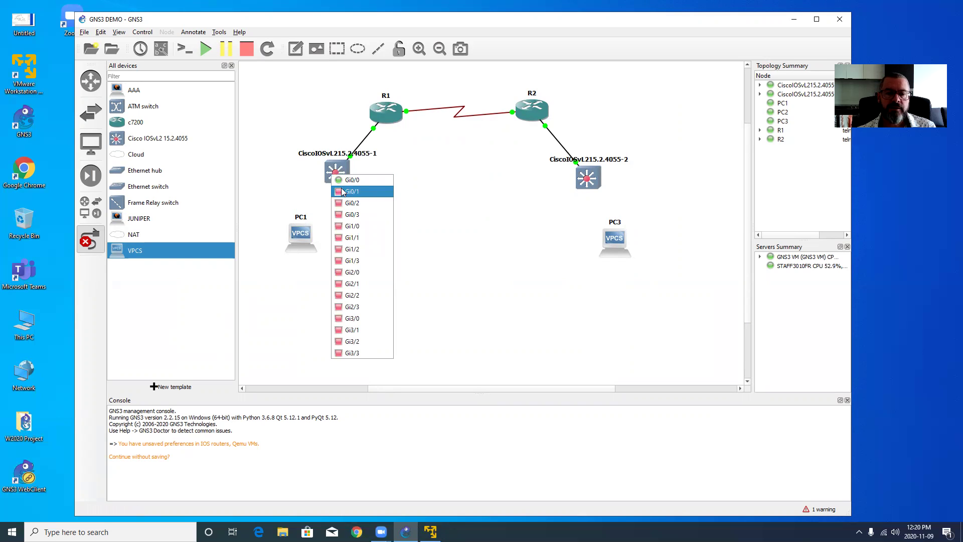
left_click(342, 191)
left_click(303, 235)
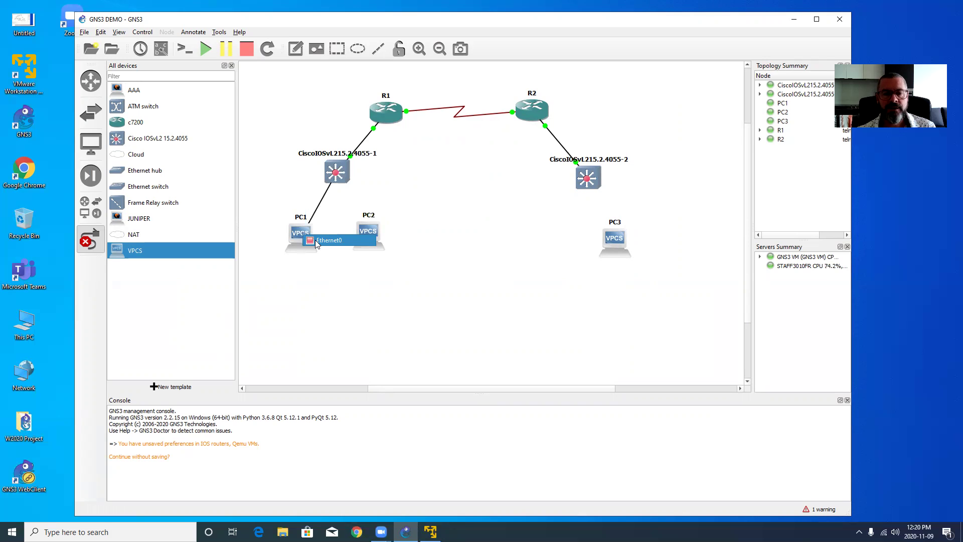
left_click(315, 239)
left_click(343, 174)
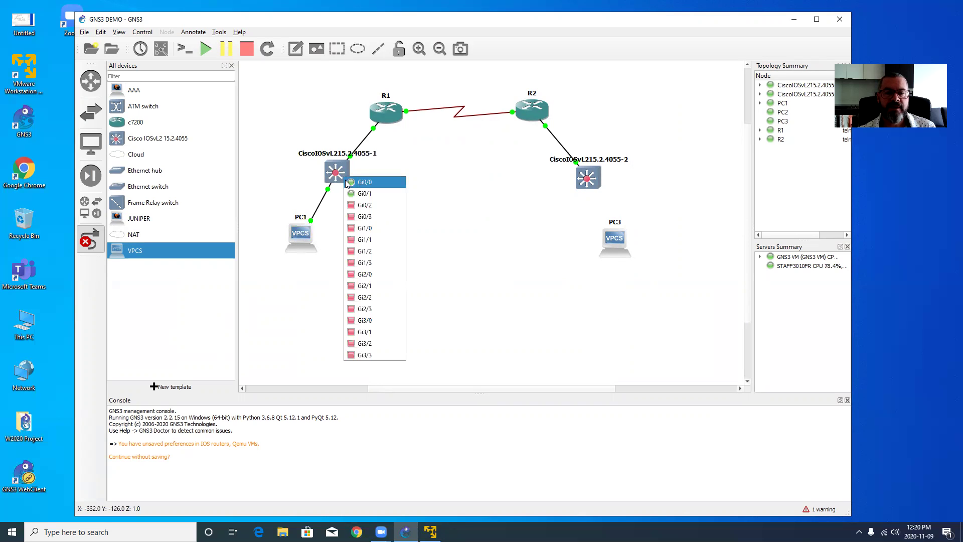
left_click(351, 206)
left_click(368, 234)
left_click(370, 235)
Step: Link the second IOSvL2 switch to PC3 and leave link-drawing mode
left_click(587, 185)
left_click(594, 202)
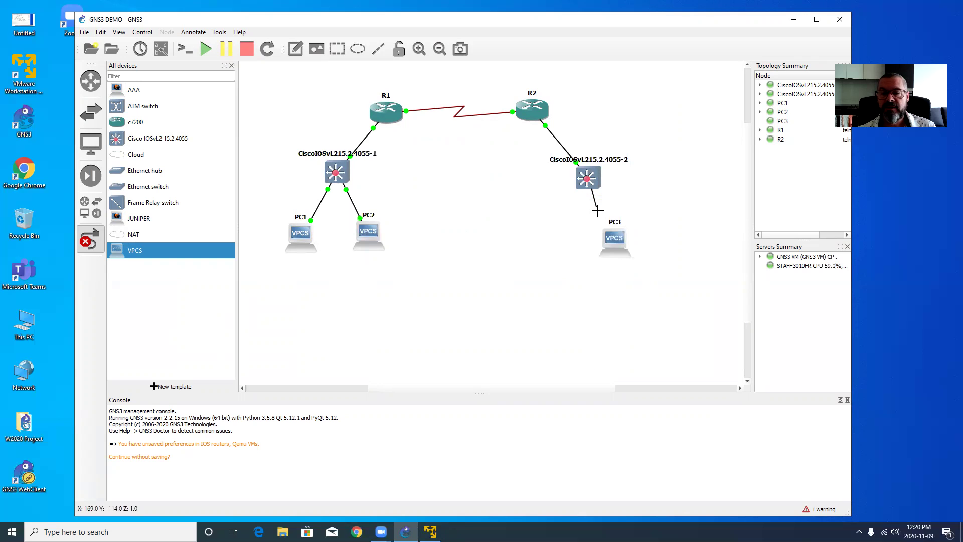
left_click(614, 241)
left_click(620, 247)
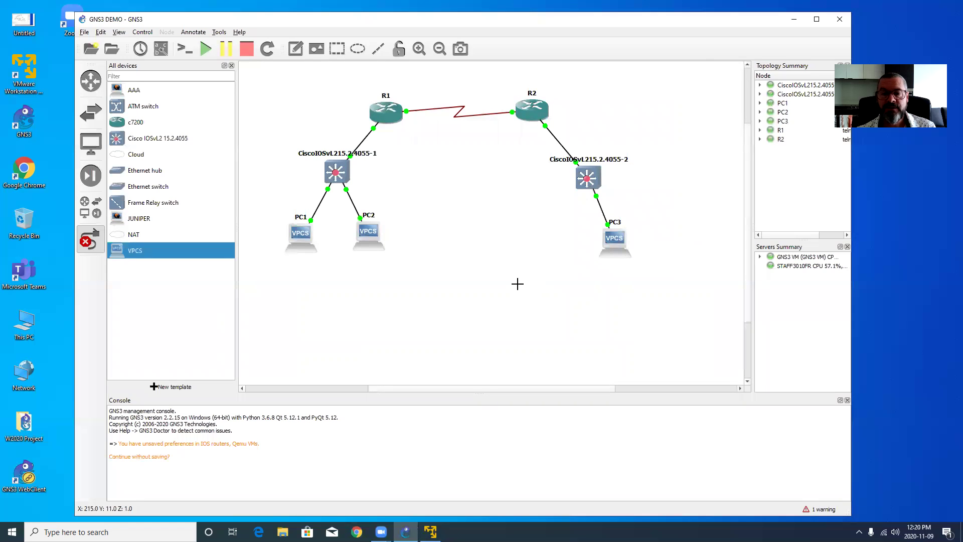
key("Escape")
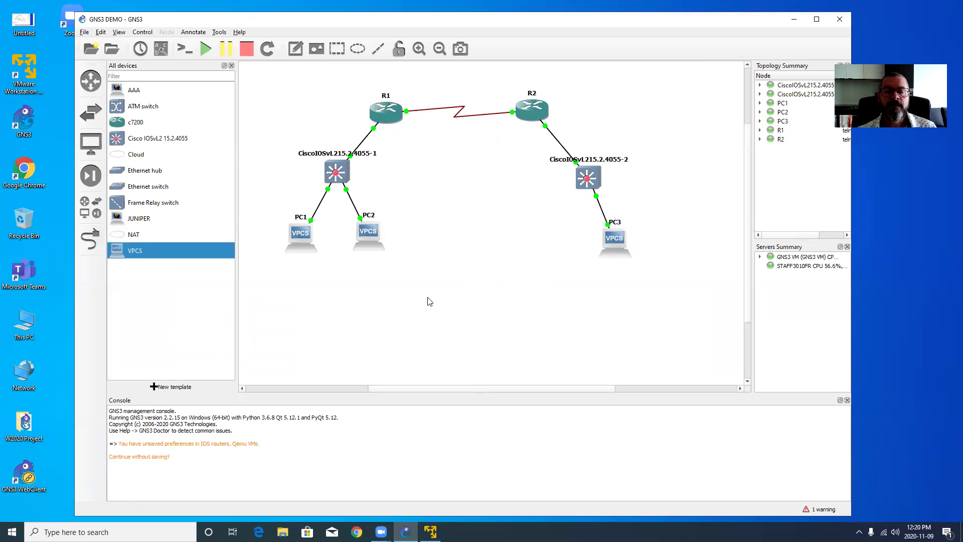
Step: Move routers R1 and R2 slightly upward and farther apart in the topology
left_click_drag(384, 113, 378, 107)
left_click_drag(532, 109, 542, 107)
left_click(473, 213)
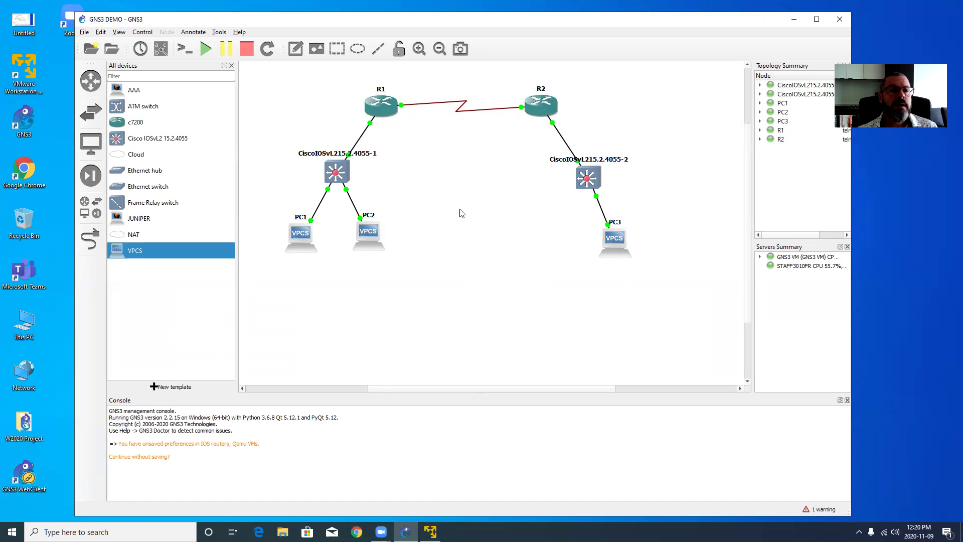
Step: Add the note "192.168.10.0/24 VLAN10" and place it below PC1
left_click(300, 52)
left_click(256, 139)
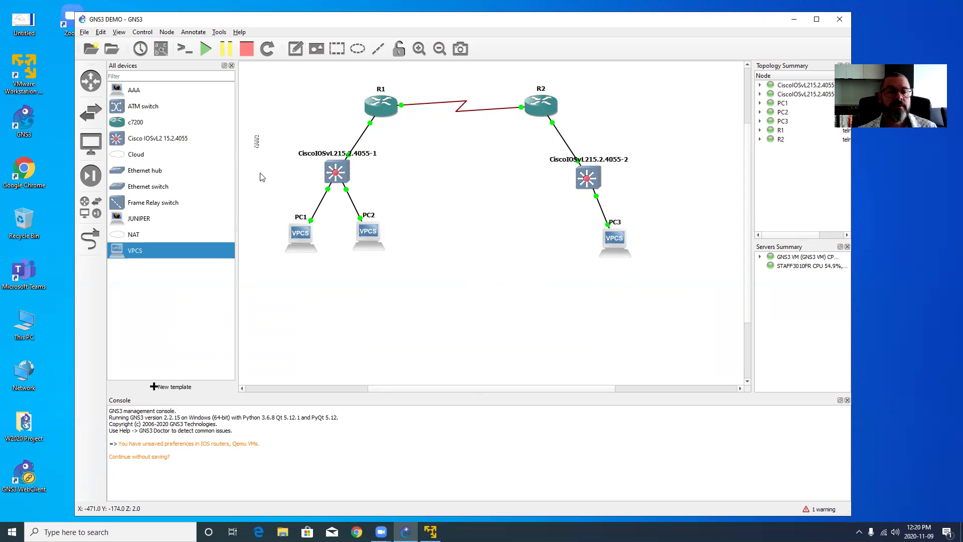
type("192")
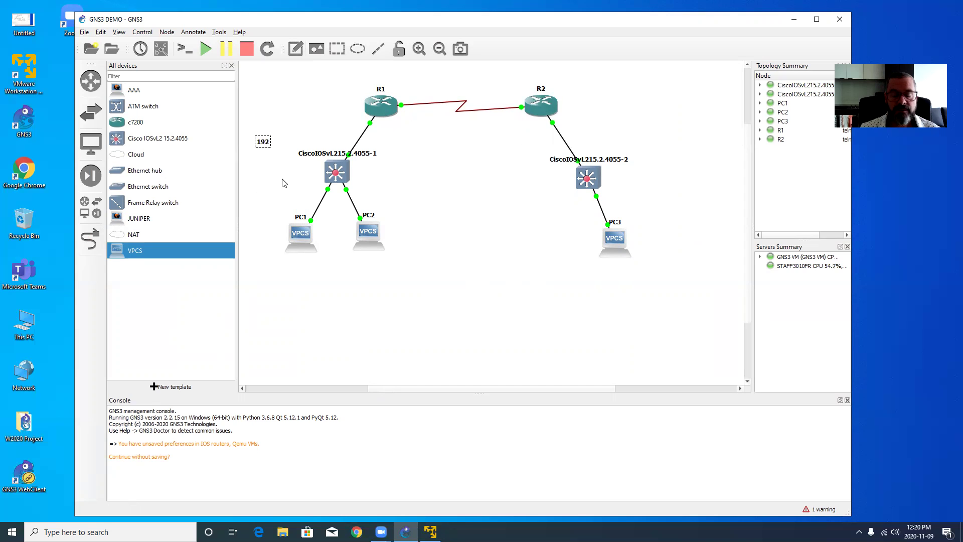
type(".168.")
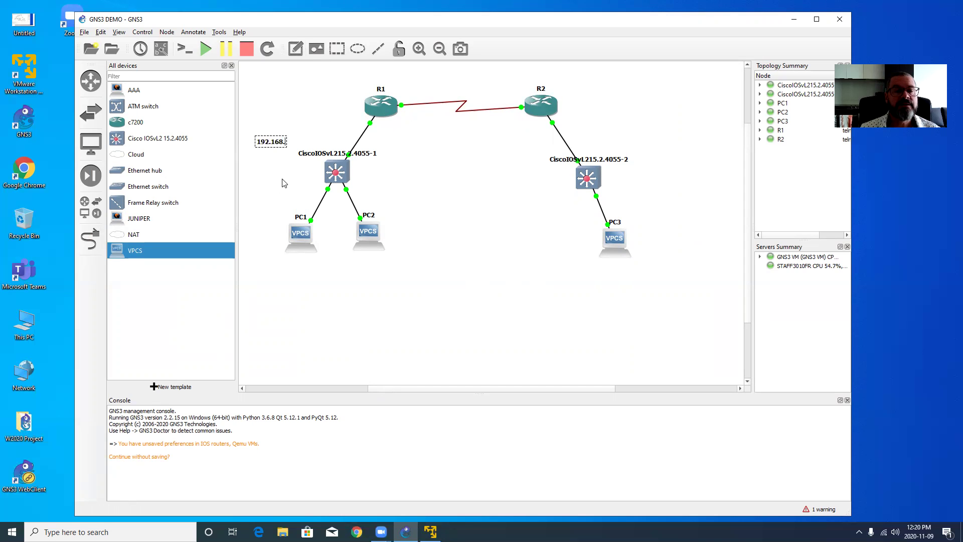
type("10.0")
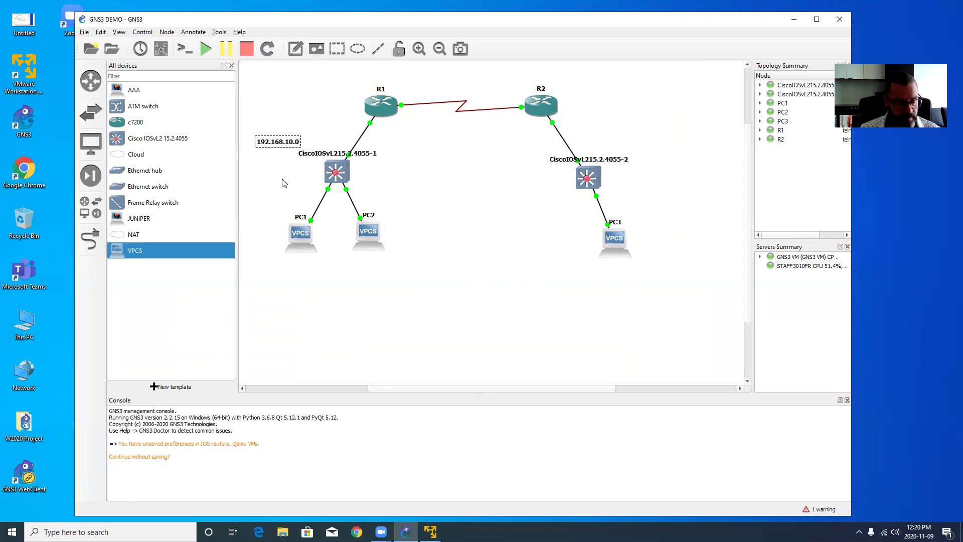
type("/24")
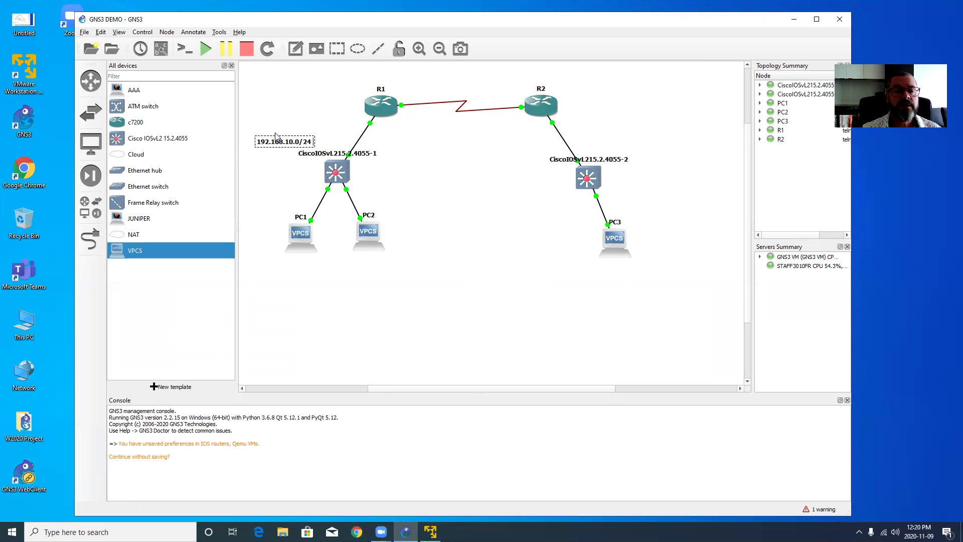
type(" VLAN10")
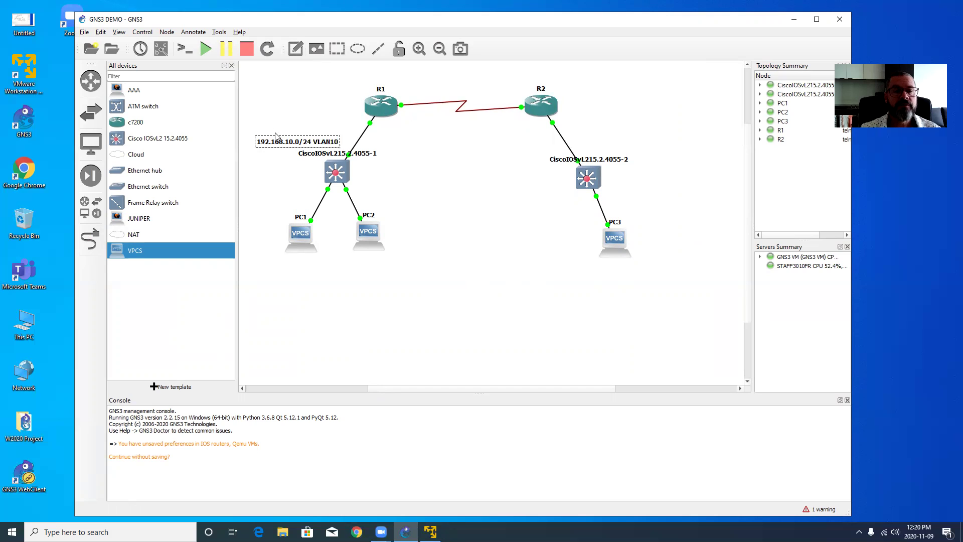
left_click(265, 181)
left_click_drag(291, 140, 281, 272)
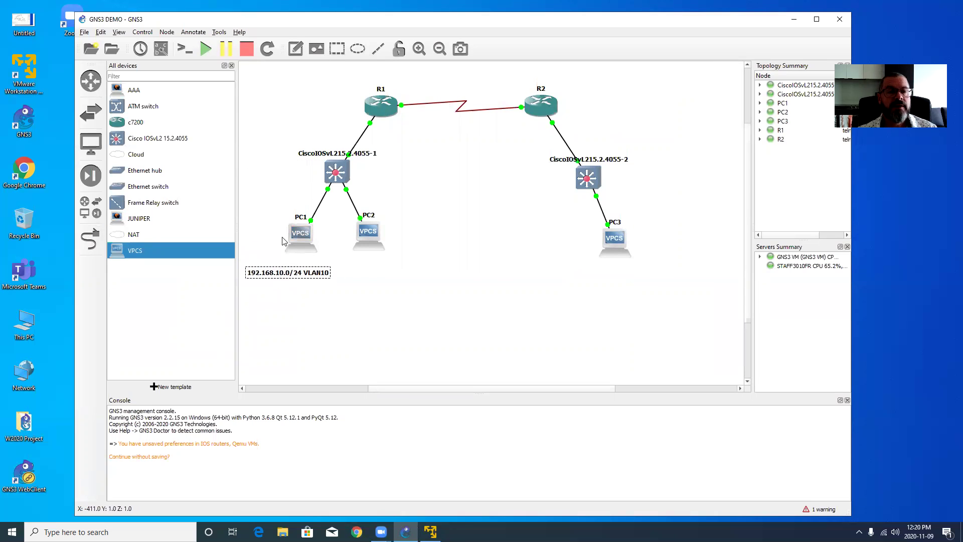
Step: Add the note "192.168.20.0/24 VLAN20" below PC2
left_click(295, 49)
left_click(367, 275)
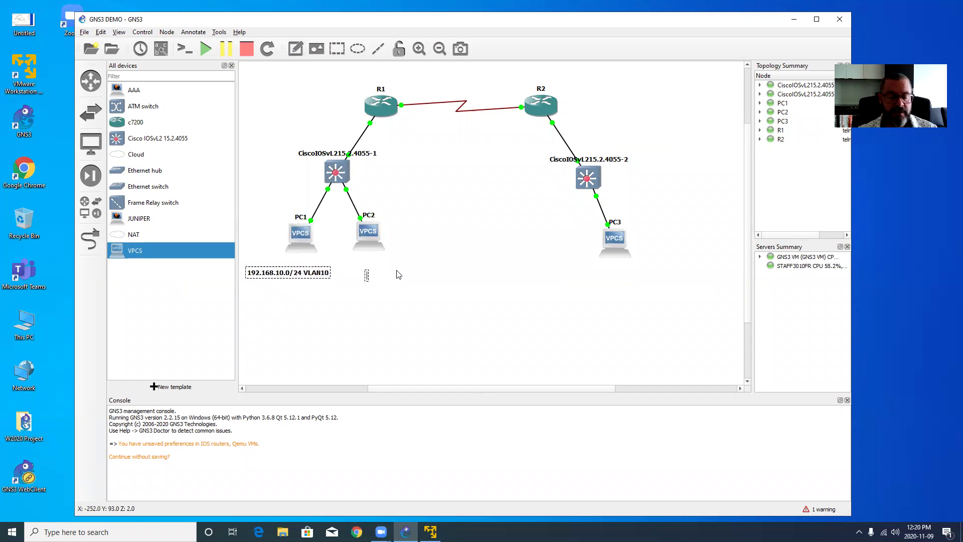
type("192.168.20")
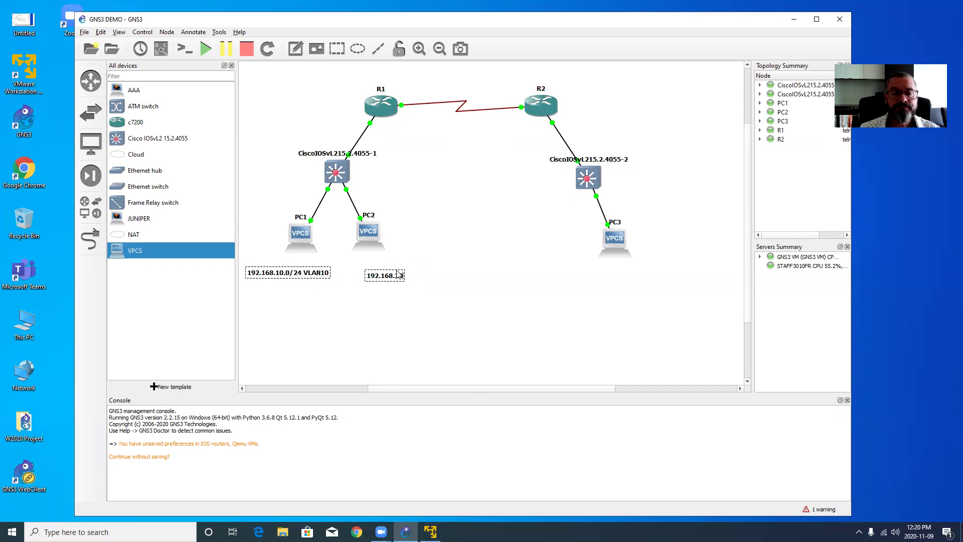
type(".0/24")
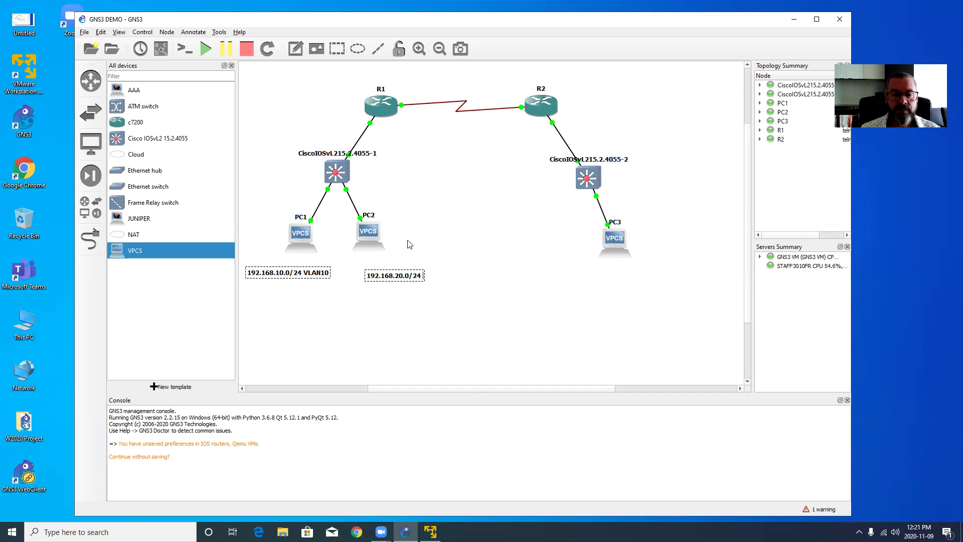
type(" VLAN20")
left_click(451, 244)
Step: Add the note "192.168.30.0/24" below PC3
left_click(292, 49)
left_click(587, 279)
type("1+9")
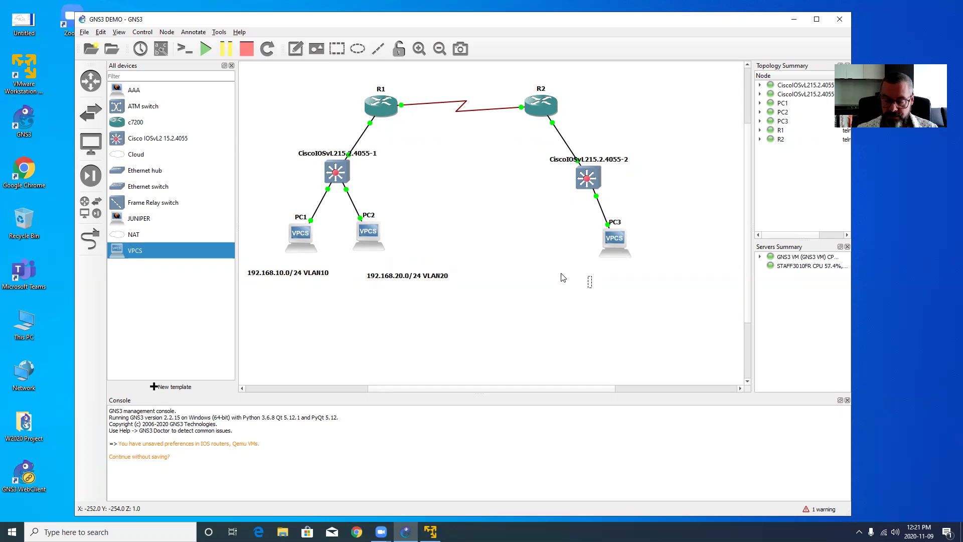
key("BackSpace")
key("BackSpace")
type("92.168.30.0")
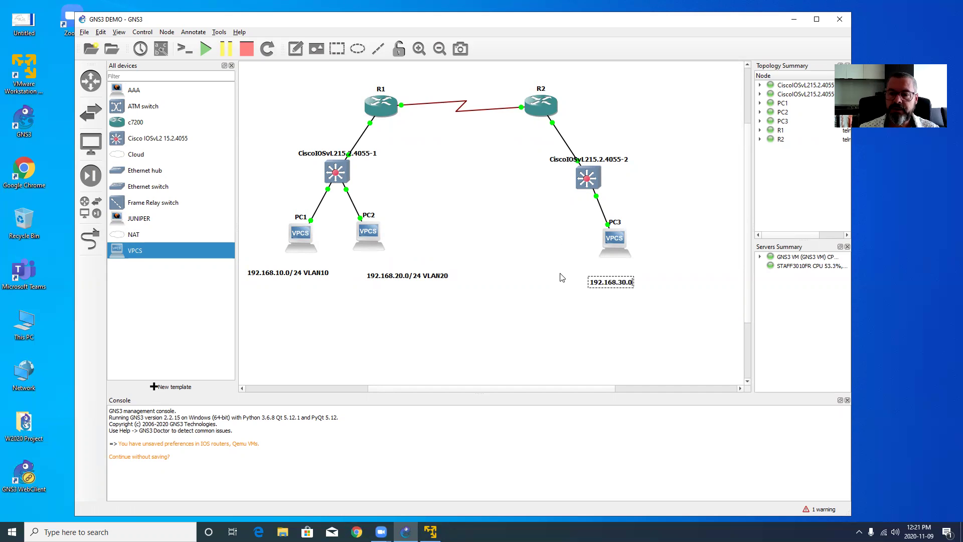
type("/24")
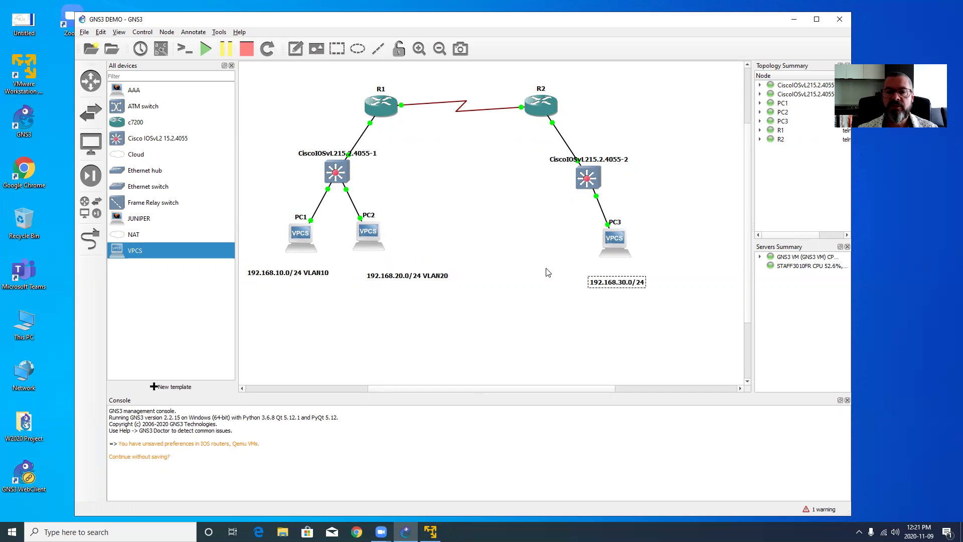
left_click(457, 88)
Step: Add the note "10.0.0.0/30" above the serial link between R1 and R2
left_click(296, 48)
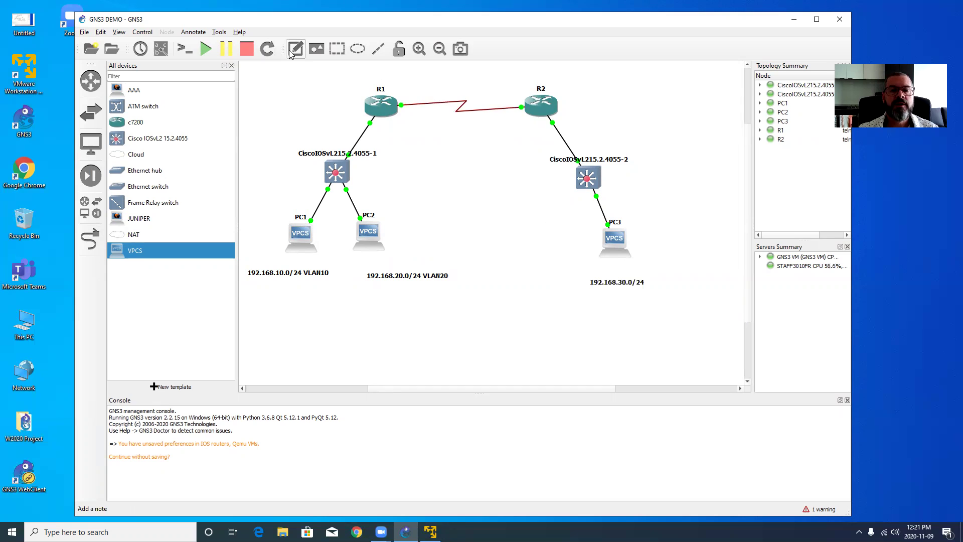
left_click(425, 88)
type("1")
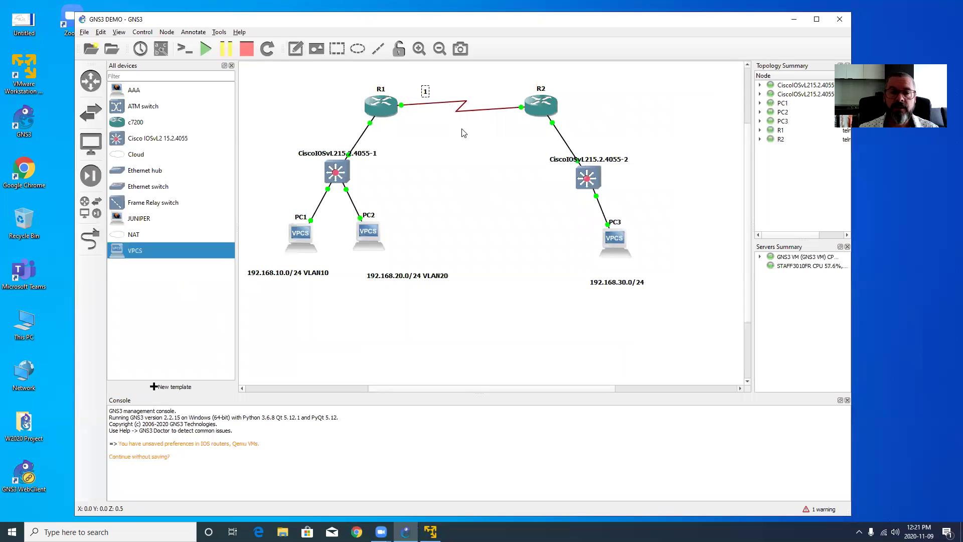
type("0.0.0.0/30")
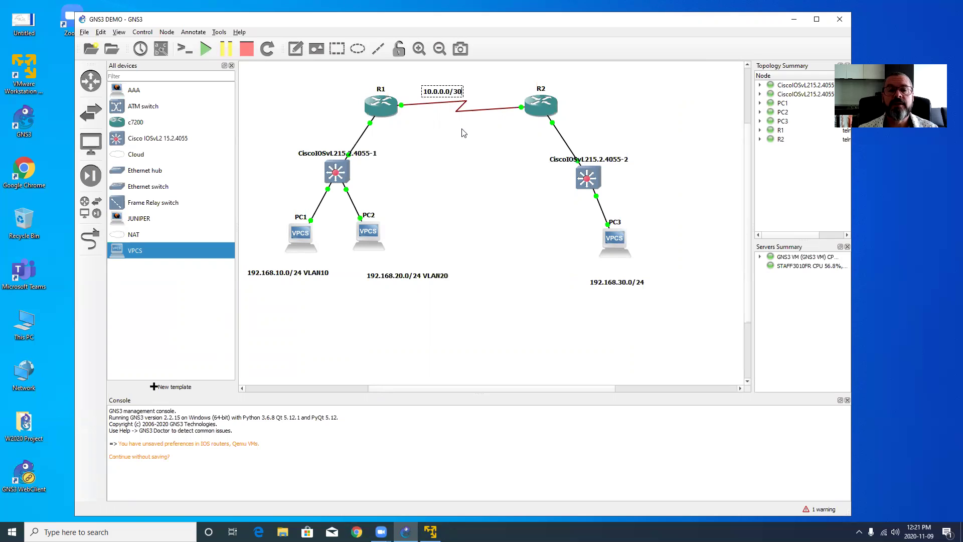
left_click(469, 163)
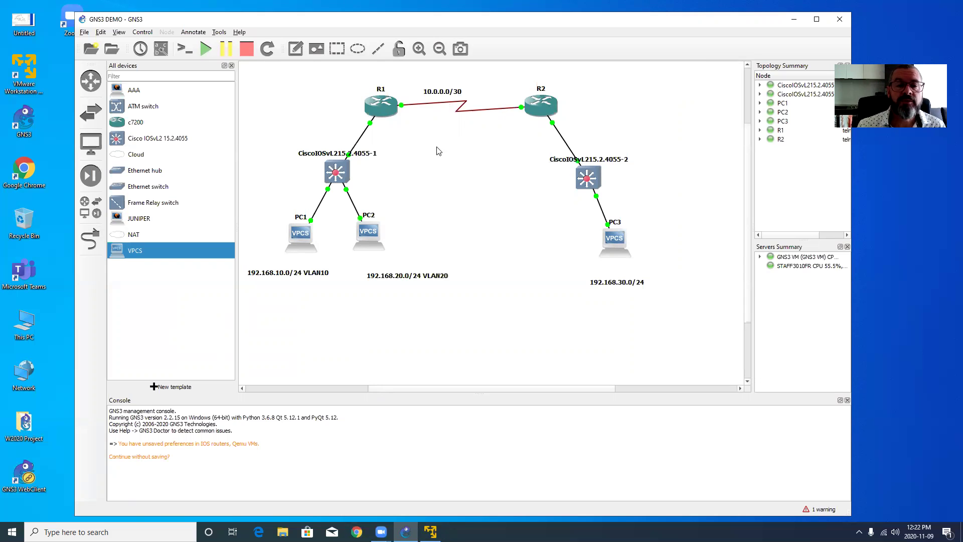
right_click(382, 111)
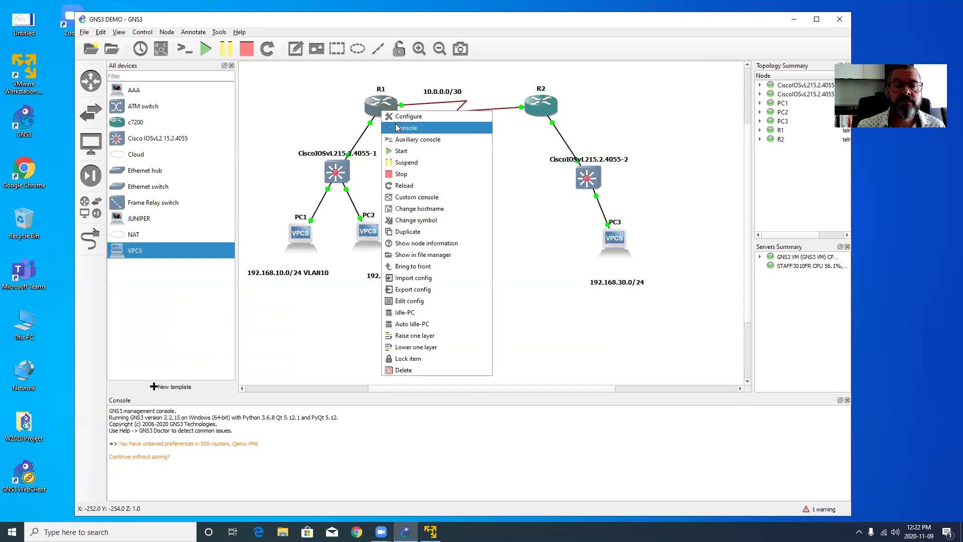
left_click(376, 108)
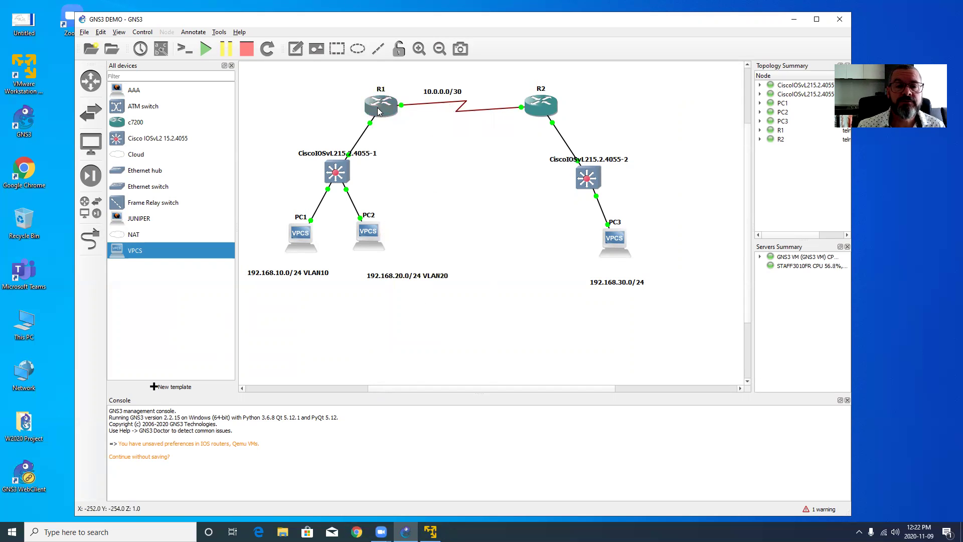
right_click(377, 107)
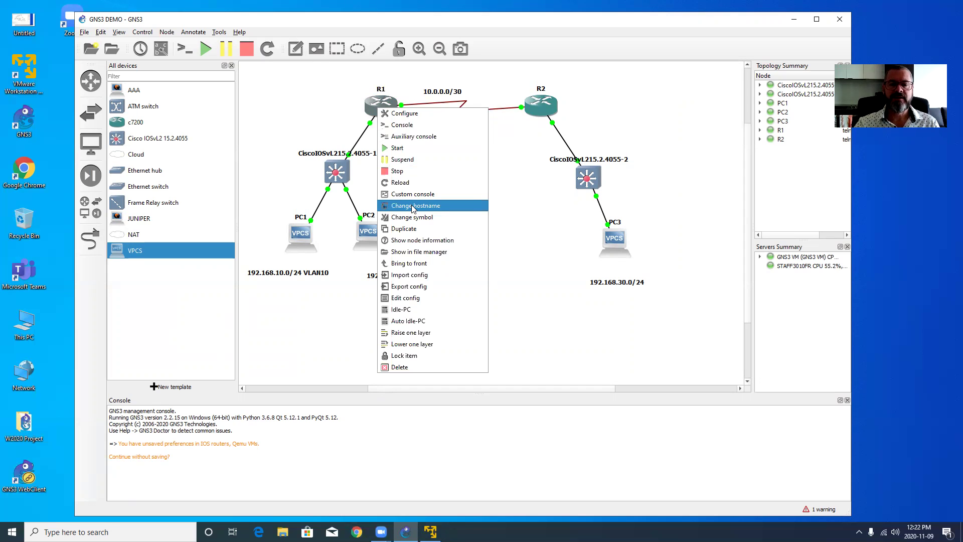
left_click(286, 112)
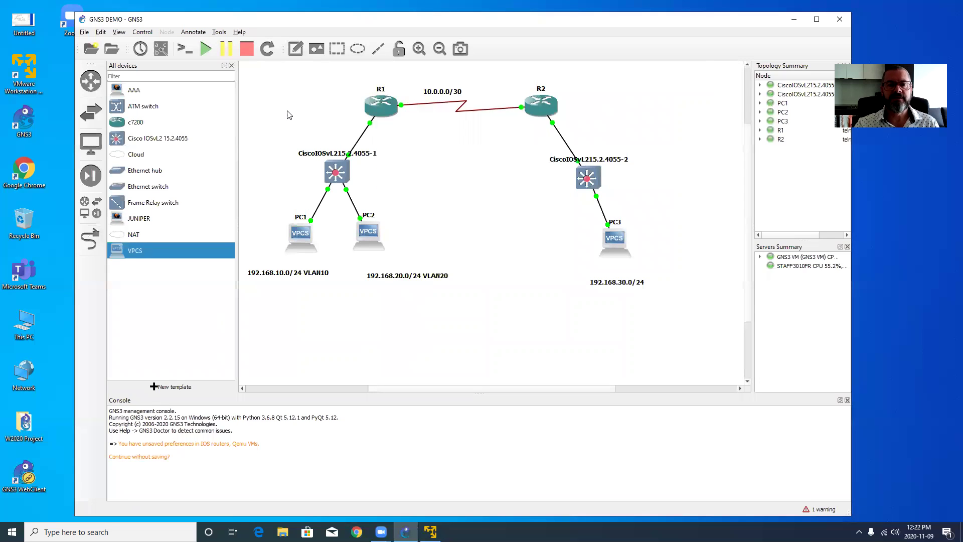
Step: Open R1's console in Solar-PuTTY, bring up its command prompt and shift the console window slightly
right_click(379, 112)
left_click(397, 128)
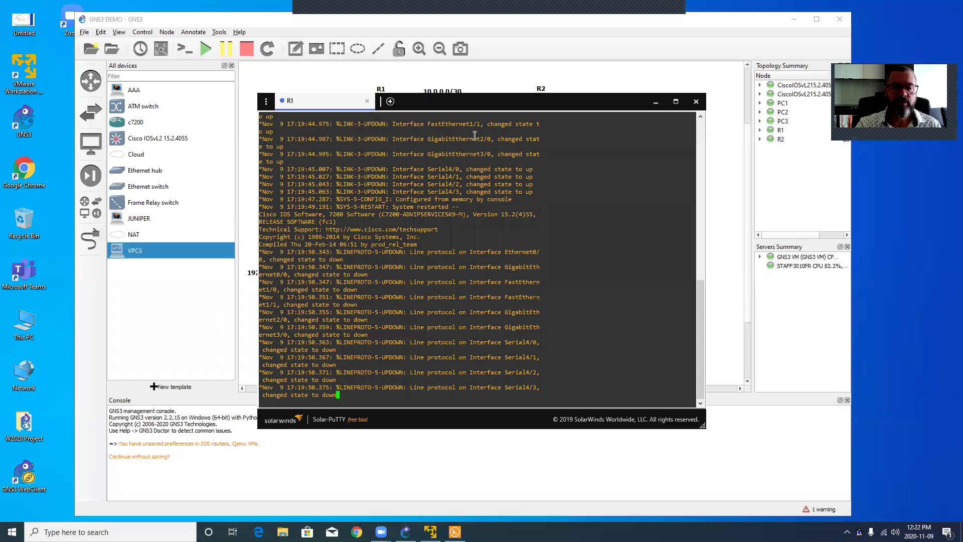
key("Return")
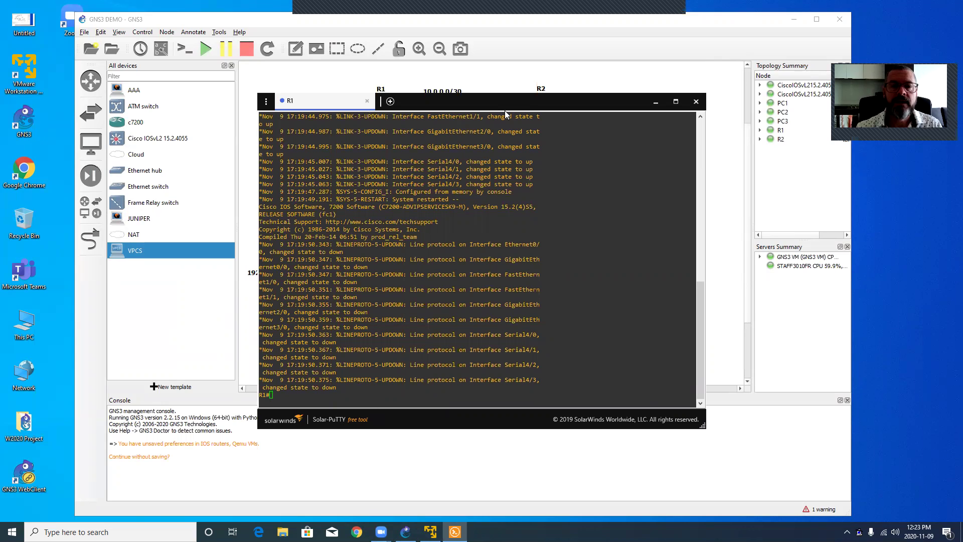
left_click_drag(505, 105, 500, 97)
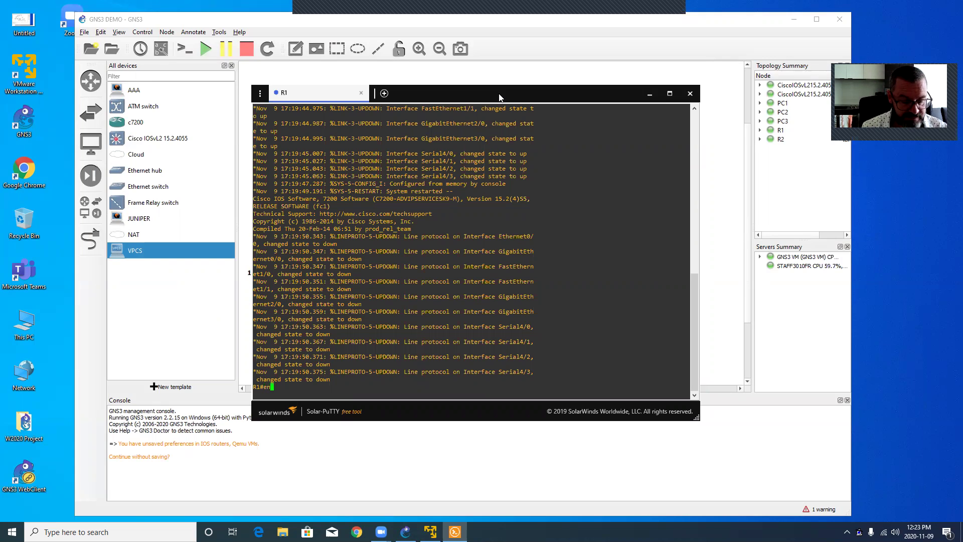
Step: Enter global configuration mode on R1 and open the configuration of interface g 0/0
type("conf t")
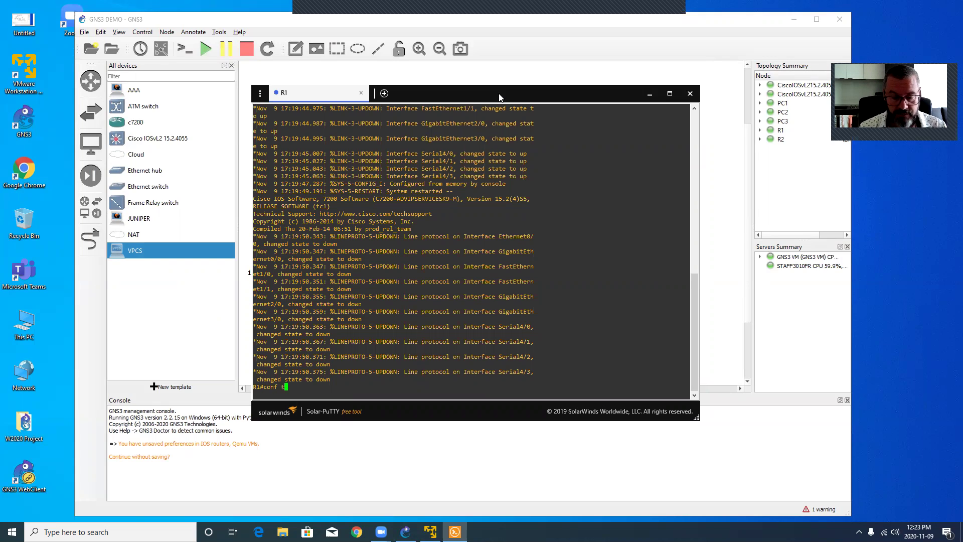
key("Return")
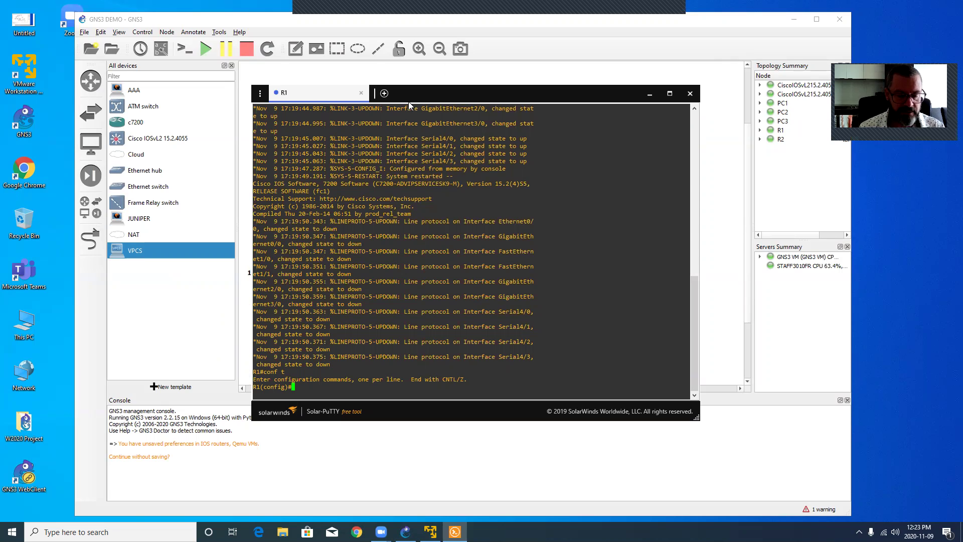
type("interf")
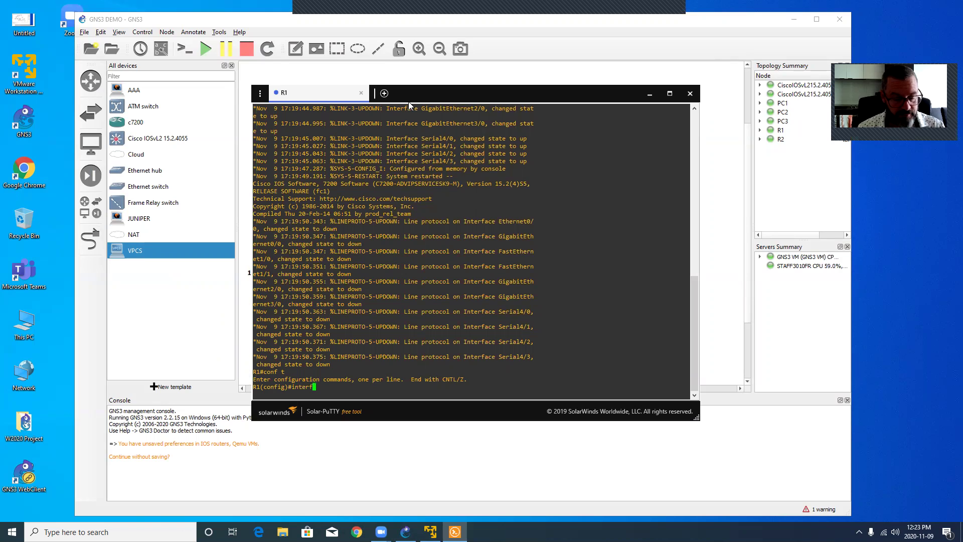
type("ace g 0/0")
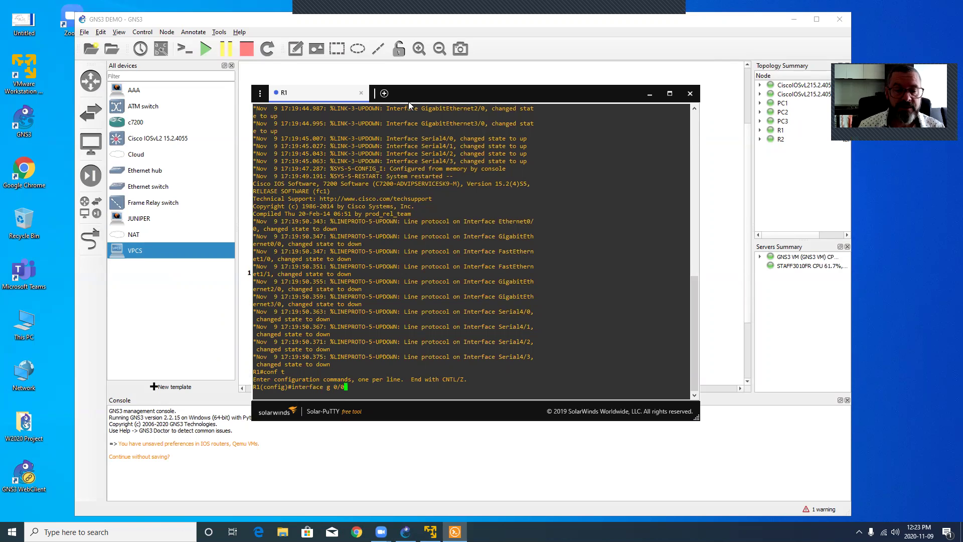
key("Return")
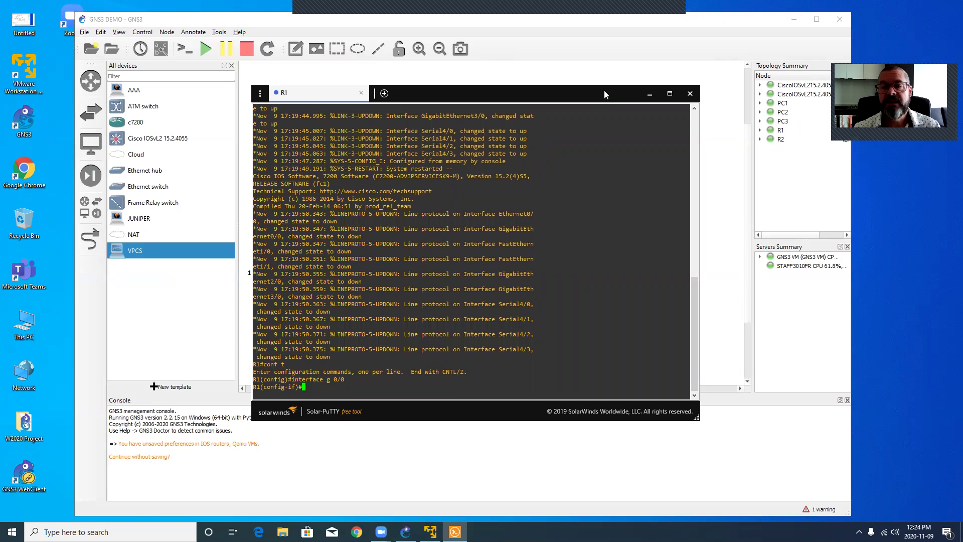
Step: Move the R1 console out of the way, minimize it, and show the interface labels on the topology
left_click_drag(604, 90, 564, 209)
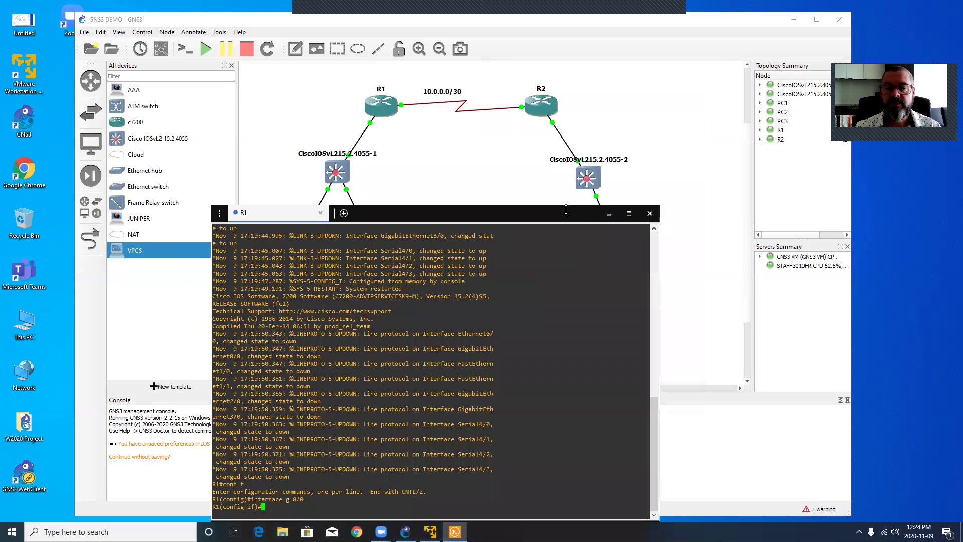
left_click(608, 215)
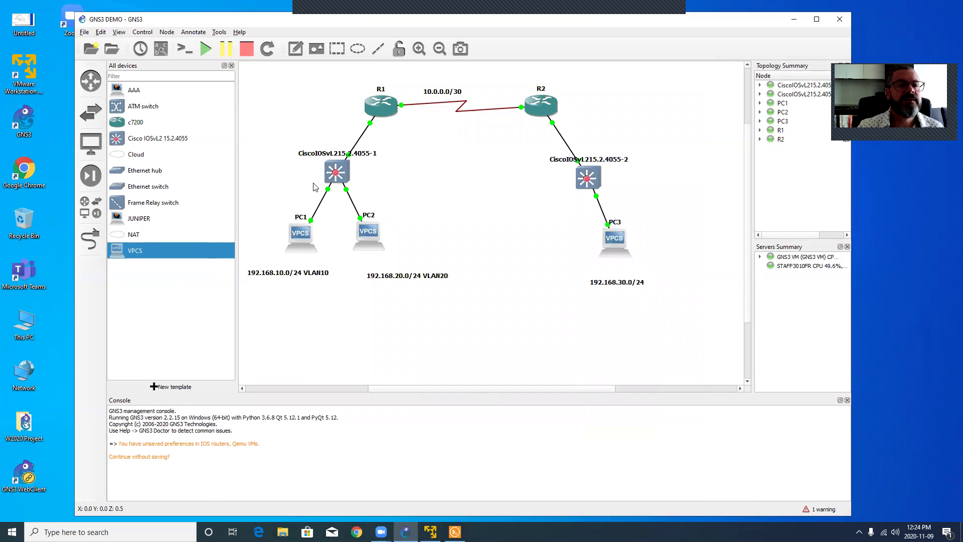
left_click(161, 48)
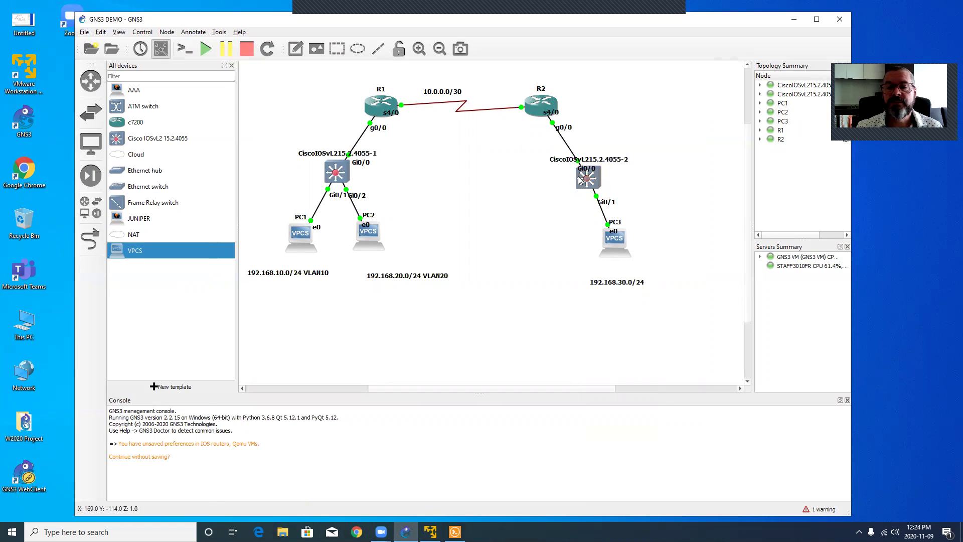
left_click(159, 52)
left_click(160, 50)
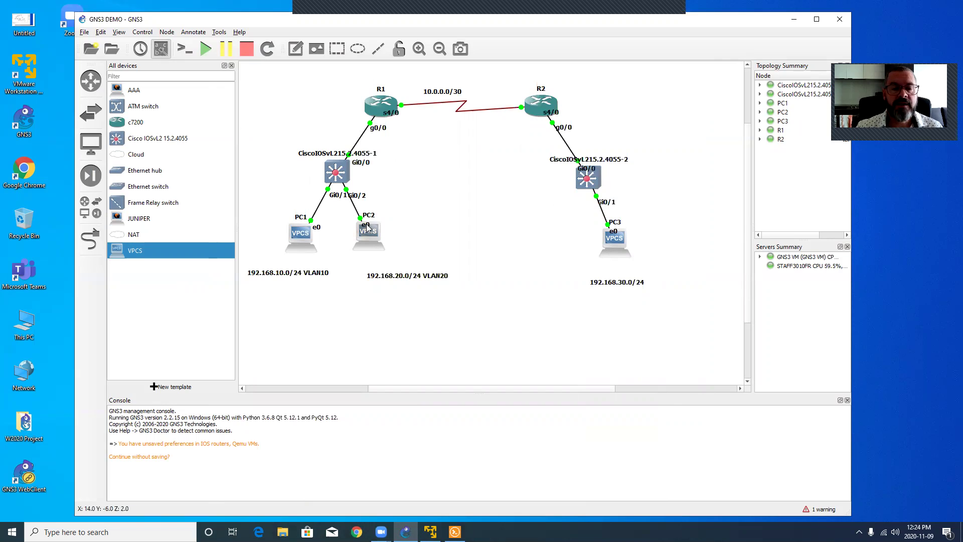
Step: Spread PC1 and PC2 farther apart below their switch, and bring R1's console back in front of the topology
left_click_drag(390, 237, 417, 222)
key("ctrl+z")
left_click_drag(302, 237, 276, 229)
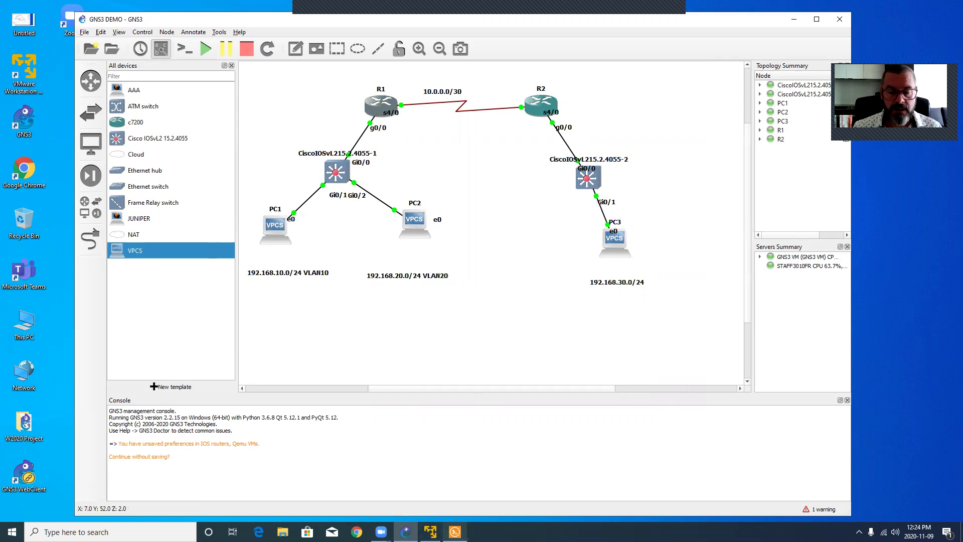
left_click(454, 531)
left_click_drag(420, 219, 389, 55)
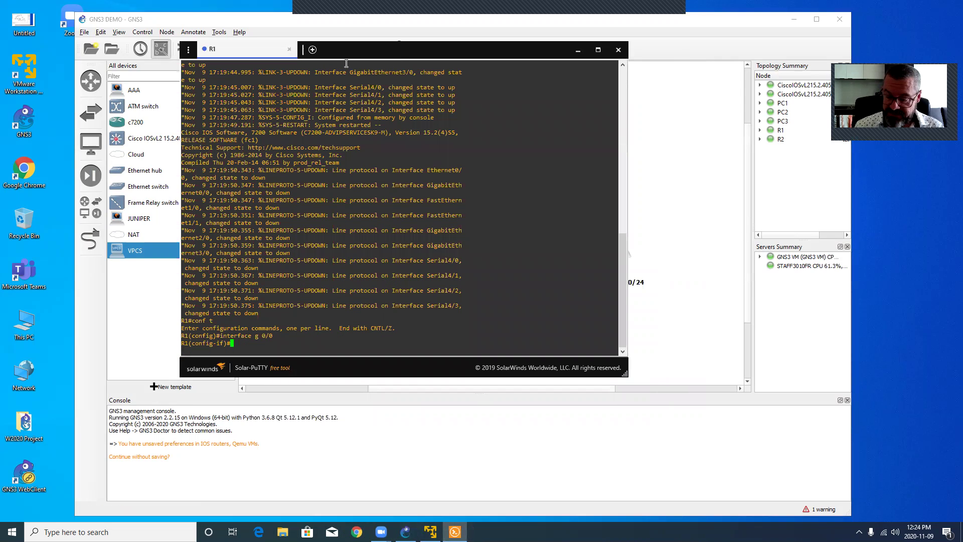
type("ip add ")
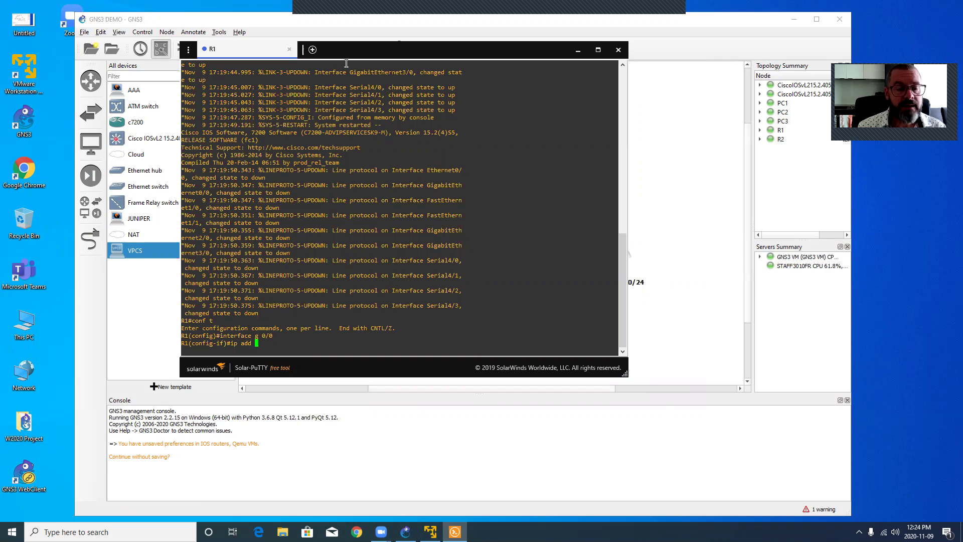
type("192.168.")
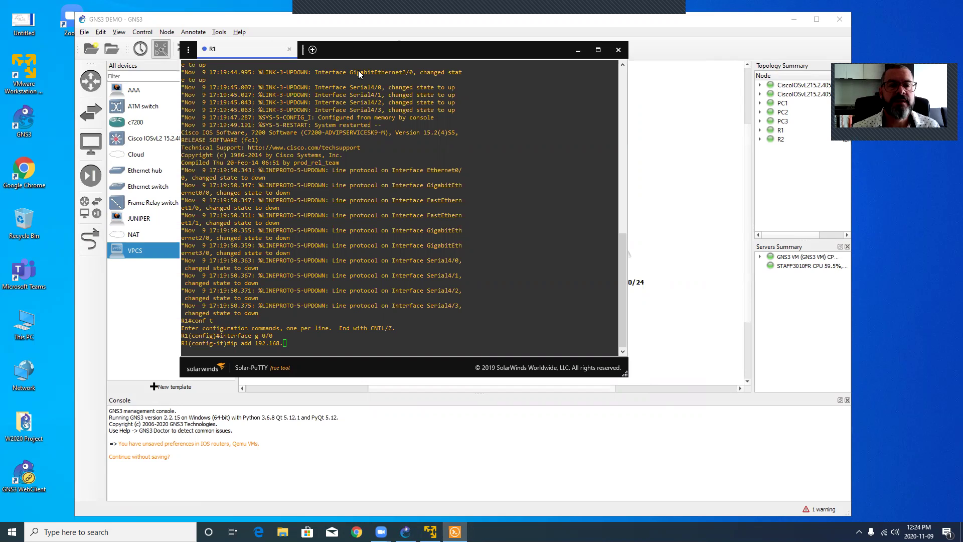
left_click_drag(328, 51, 359, 74)
key("BackSpace")
key("BackSpace")
key("BackSpace")
key("BackSpace")
key("BackSpace")
key("BackSpace")
key("BackSpace")
key("BackSpace")
key("BackSpace")
key("BackSpace")
key("BackSpace")
key("BackSpace")
key("BackSpace")
key("BackSpace")
key("BackSpace")
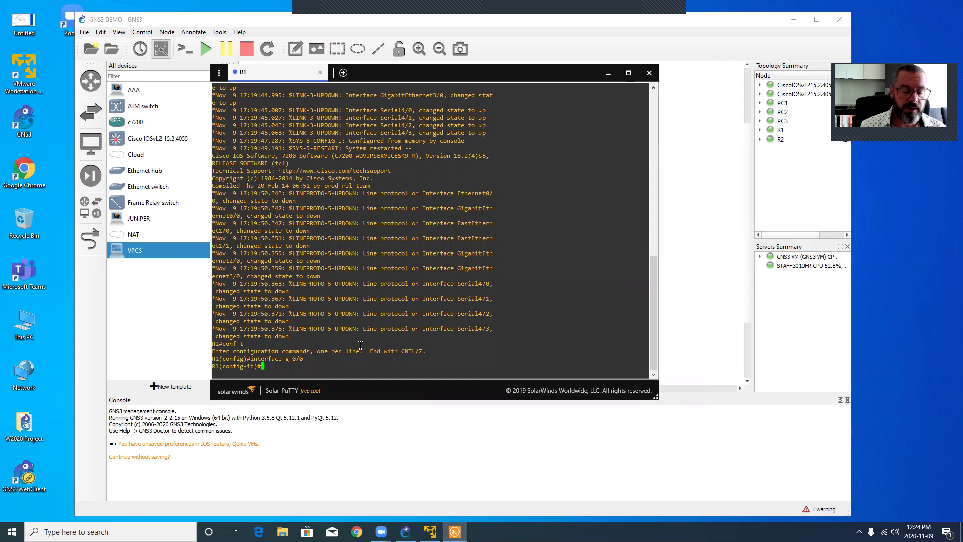
Step: Exit the g 0/0 interface configuration and create subinterface g0/0.10 on R1
type("exit")
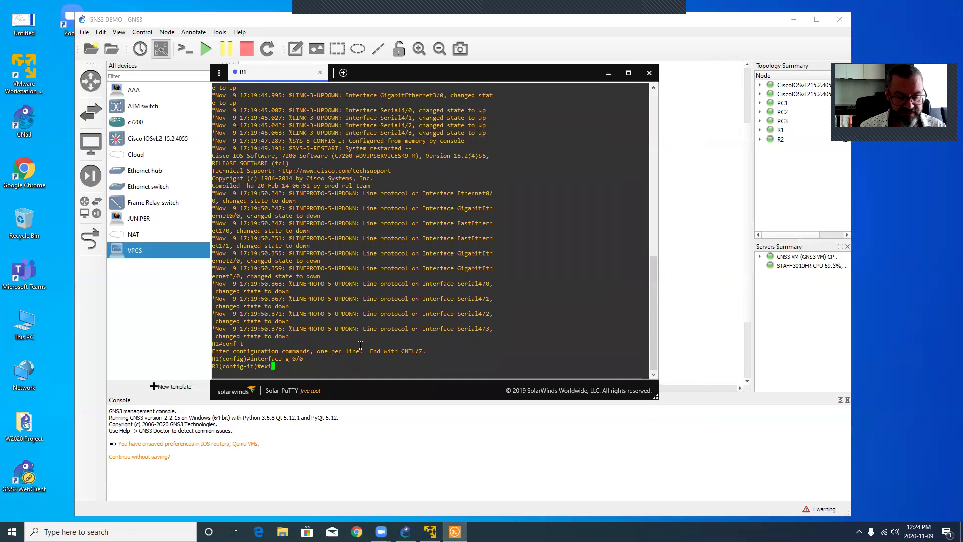
key("Return")
type("int ")
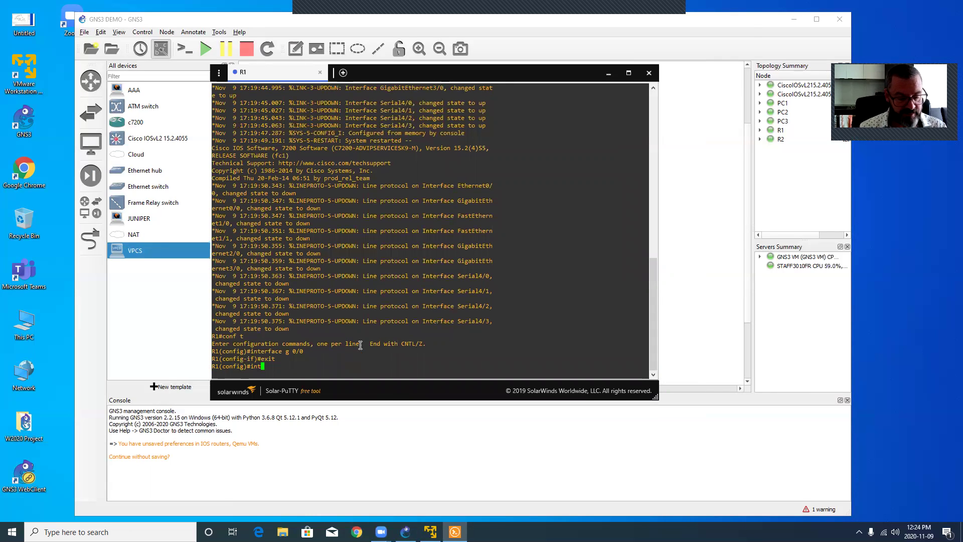
type("g")
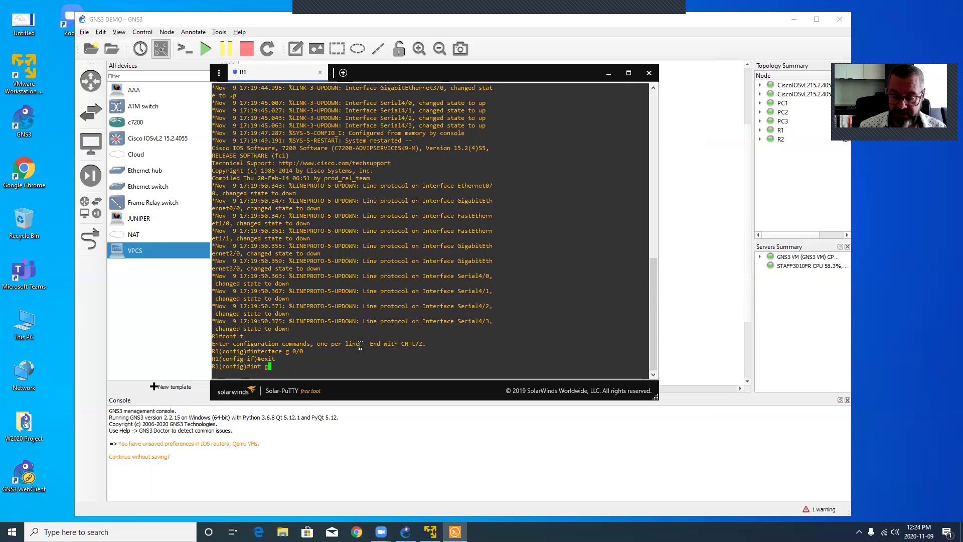
type("0/0.10")
key("Return")
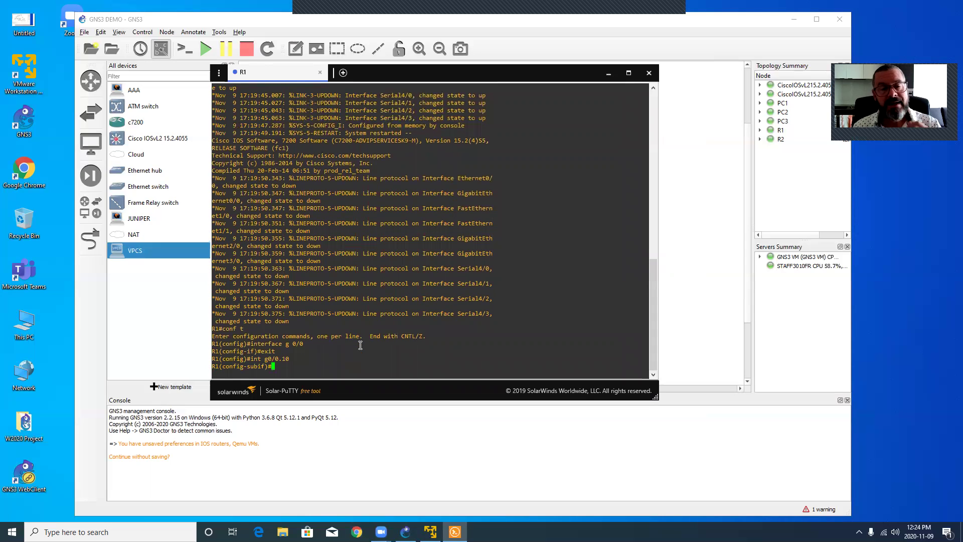
Step: Try to assign the address 192.168.10.1 255.255.255.0 to subinterface g0/0.10
type("ip add 19")
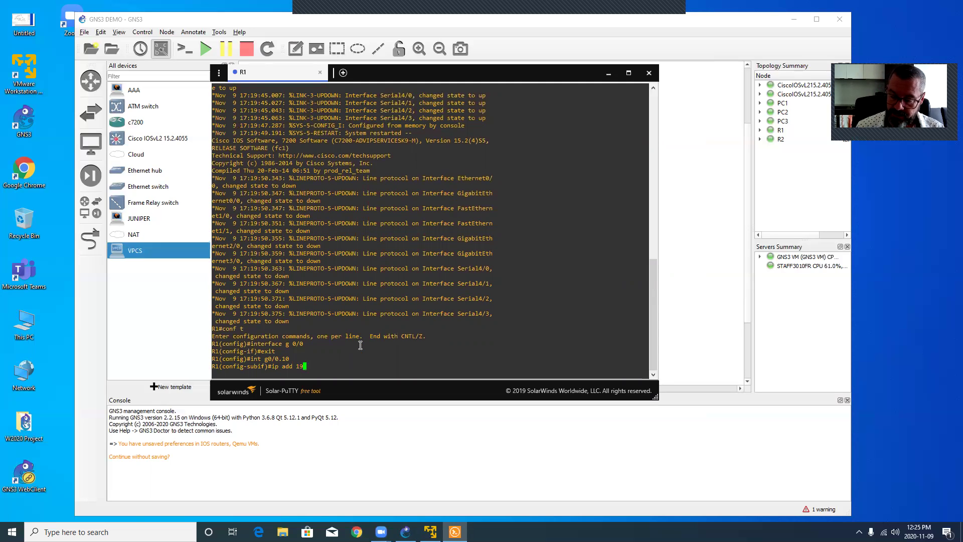
type("2.168.1")
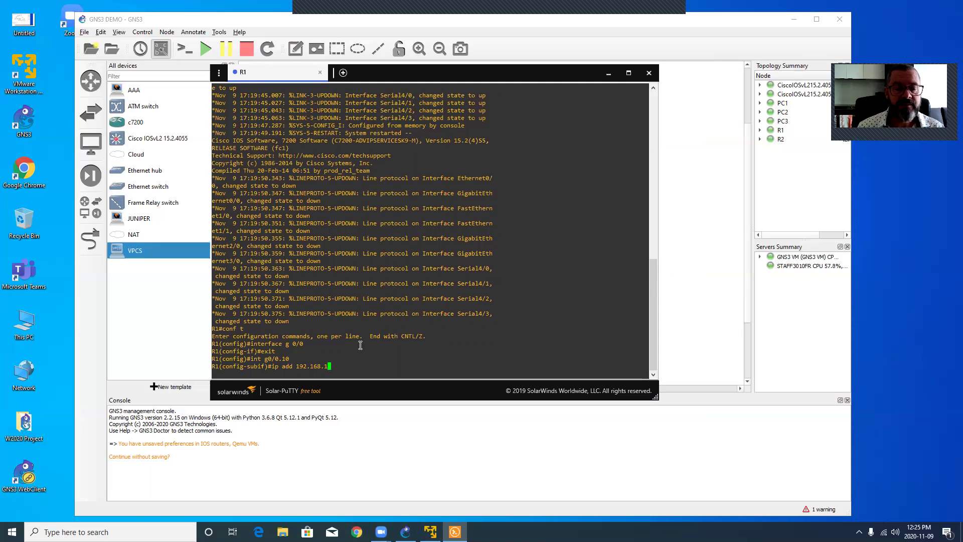
type("0.1 25")
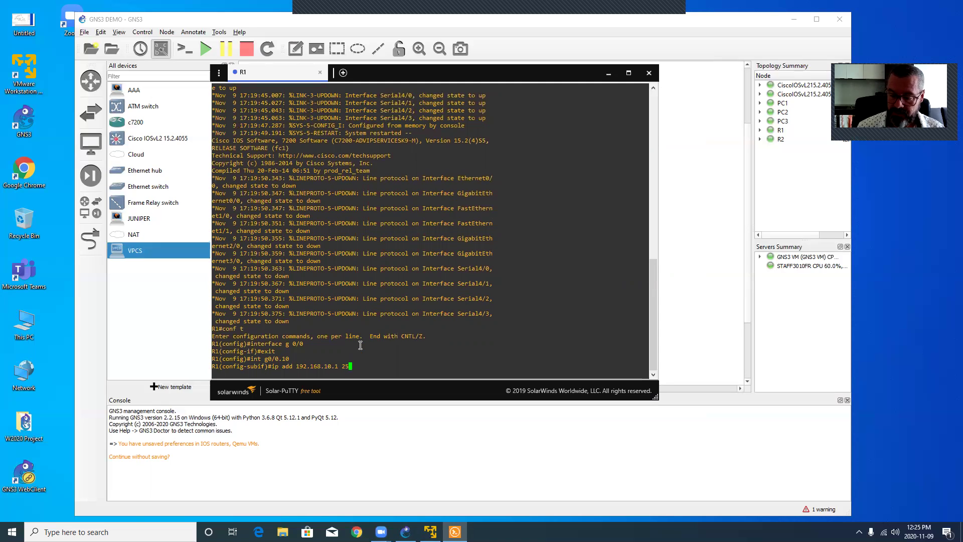
type("5.255.255.0")
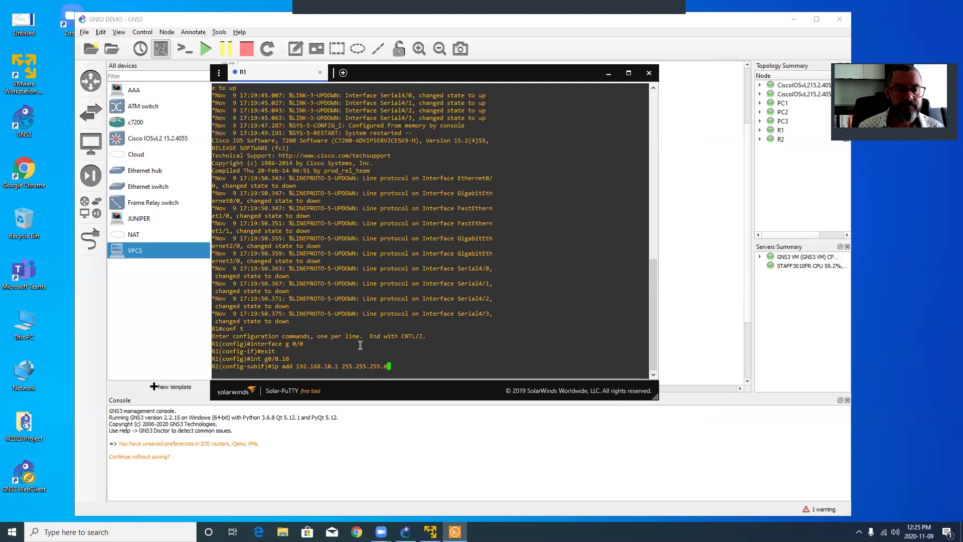
key("Return")
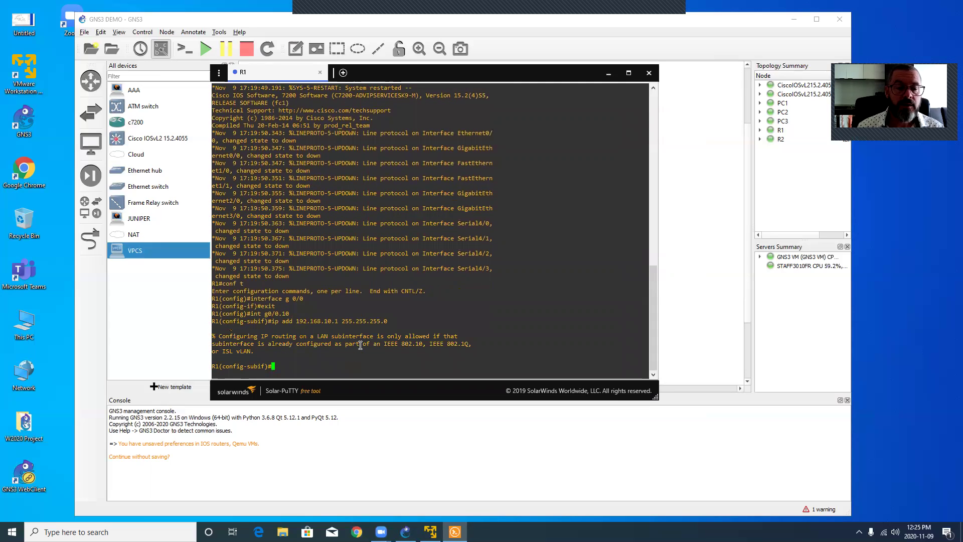
Step: Set the encapsulation of subinterface g0/0.10 to dot1q with VLAN 10
type("en")
key("Tab")
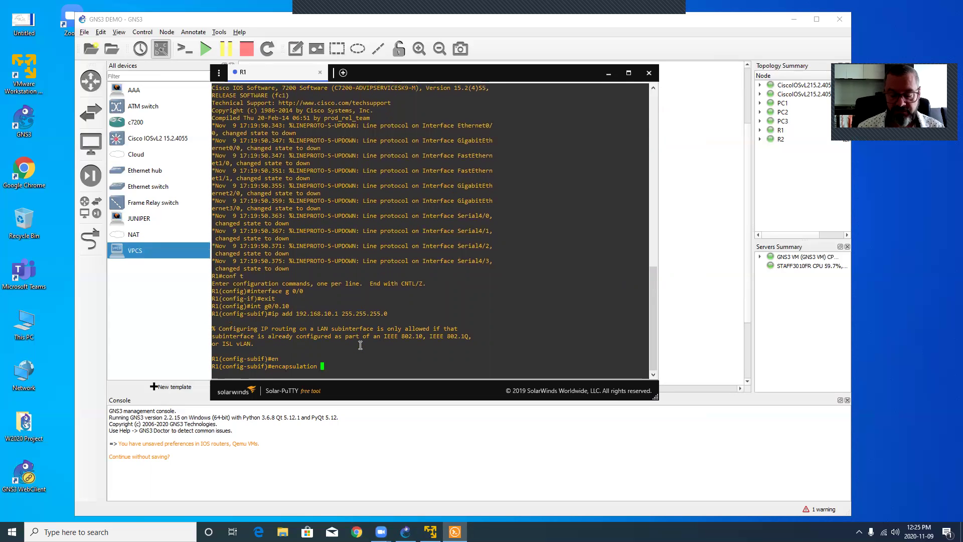
type("dot1q")
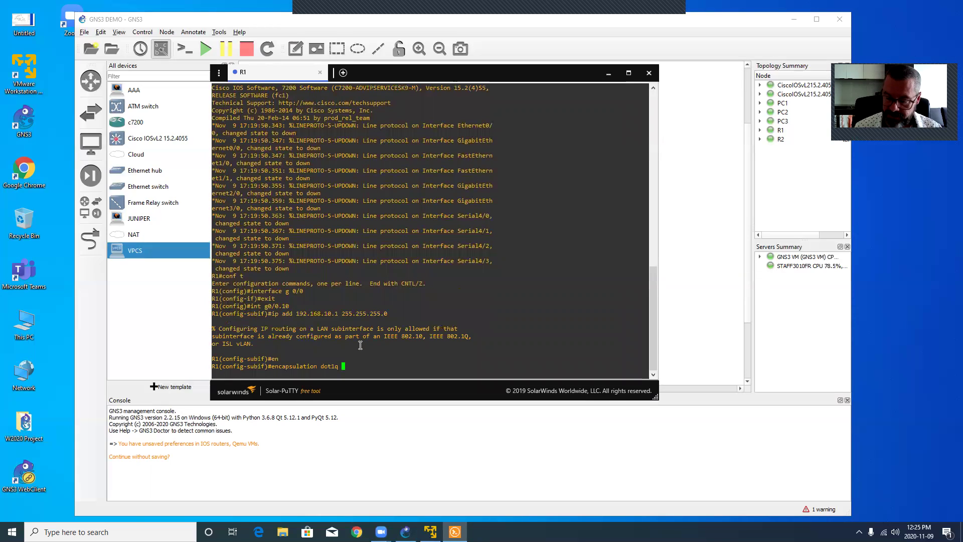
type("10")
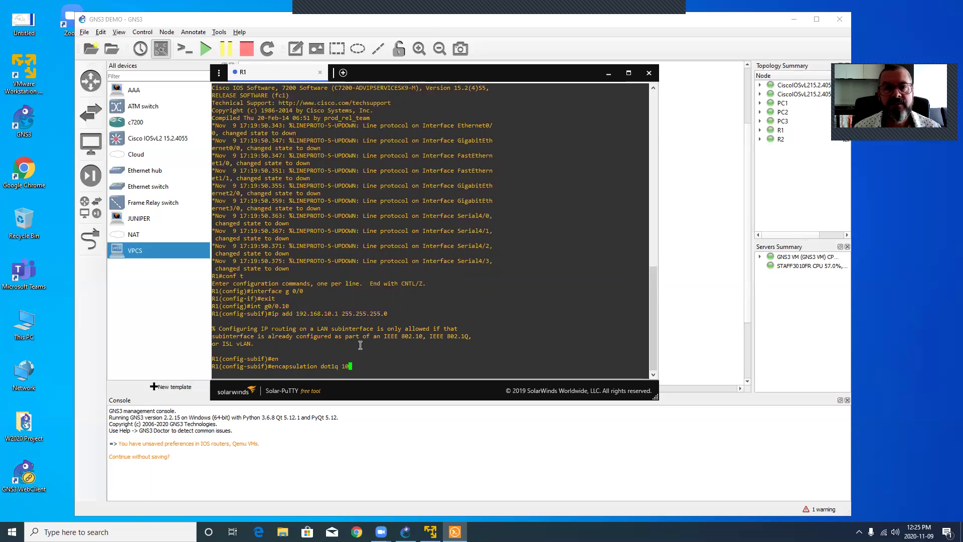
key("Return")
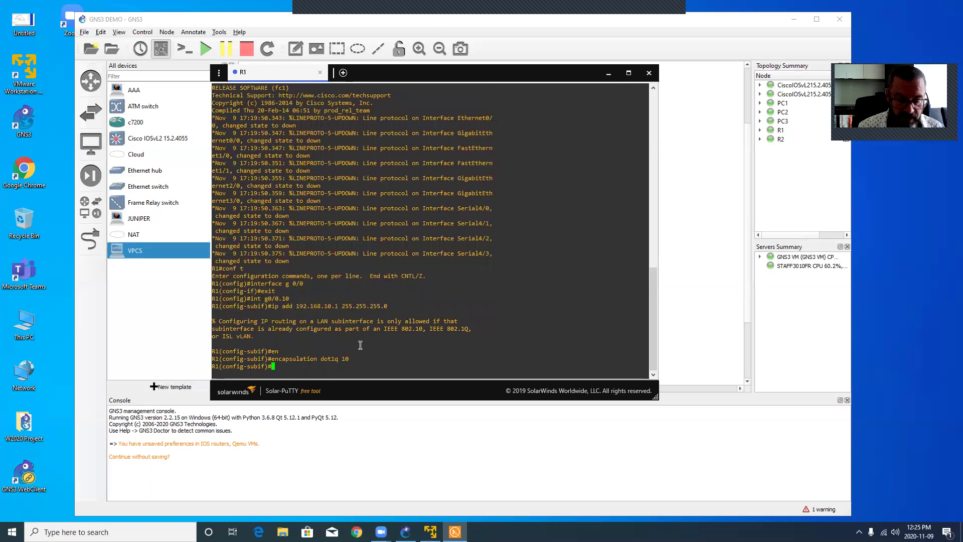
Step: Assign IP address 192.168.10.1 255.255.255.0 to subinterface g0/0.10 and exit to global configuration mode
type("ip add 192.168.10.1 255.255.255.0")
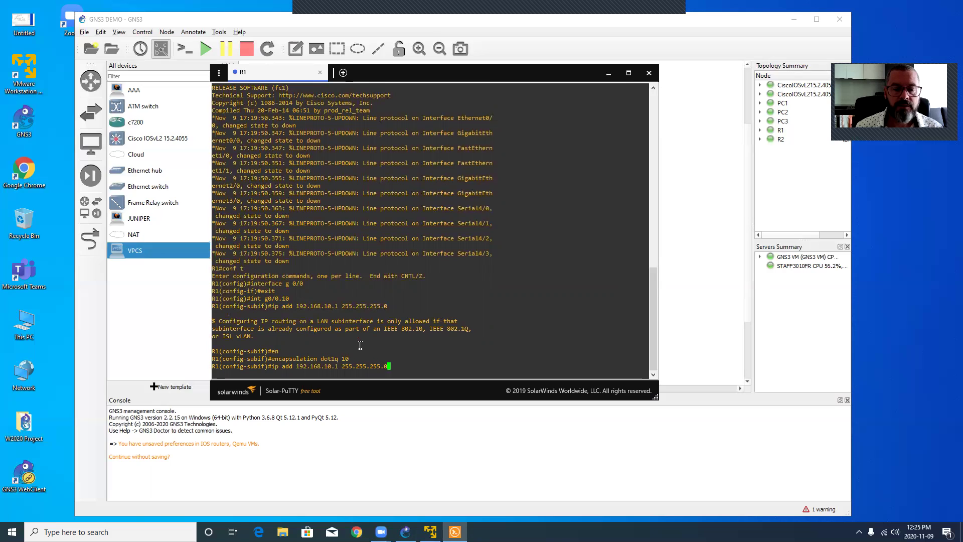
key("Return")
type("exit")
key("Return")
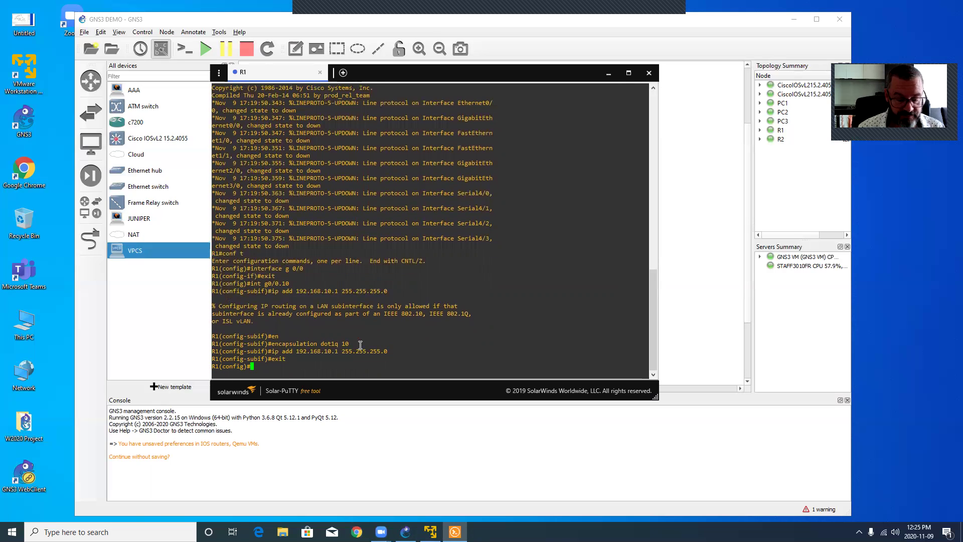
Step: Create subinterface g 0/0.20 on R1 and set its encapsulation to dot1Q with VLAN 20
type("int g 0/0.20")
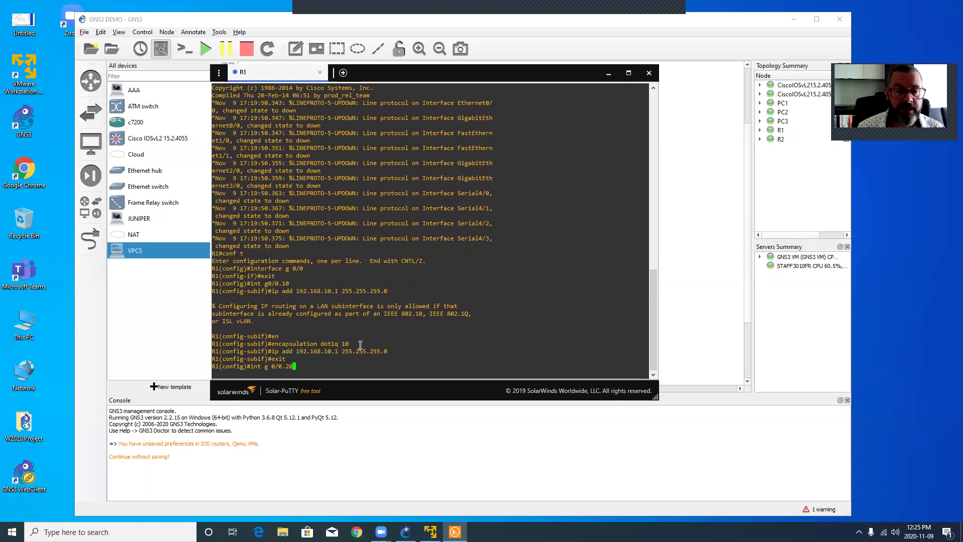
key("Return")
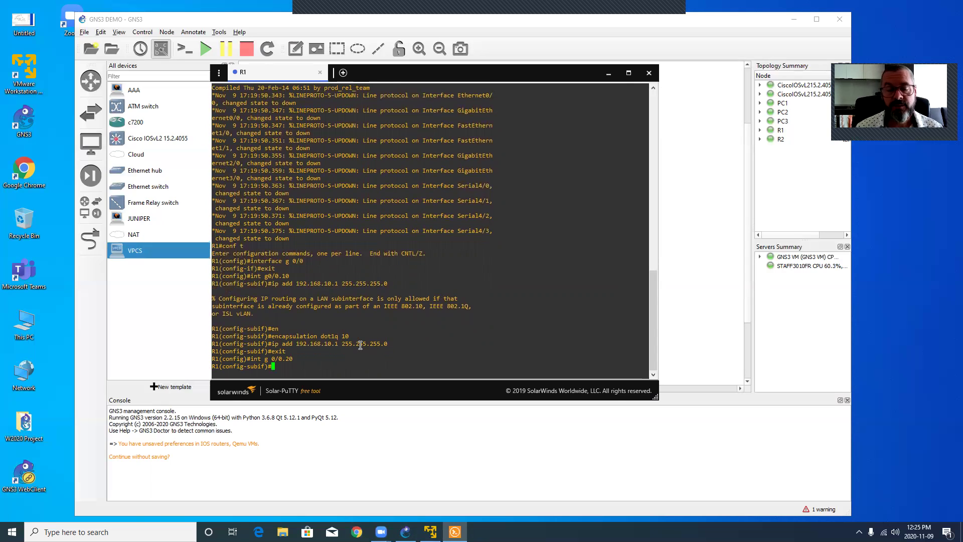
type("en")
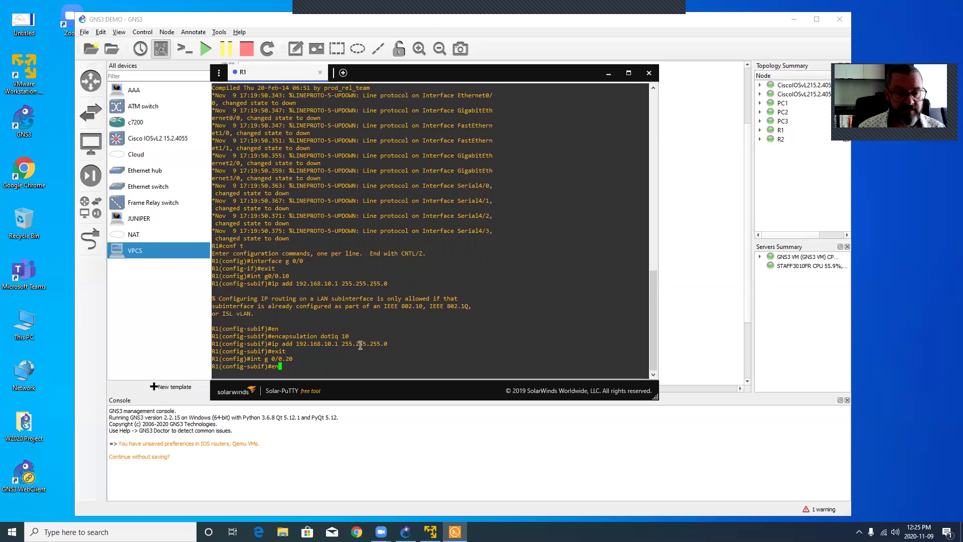
key("Tab")
type("d")
key("Tab")
type("20")
key("Return")
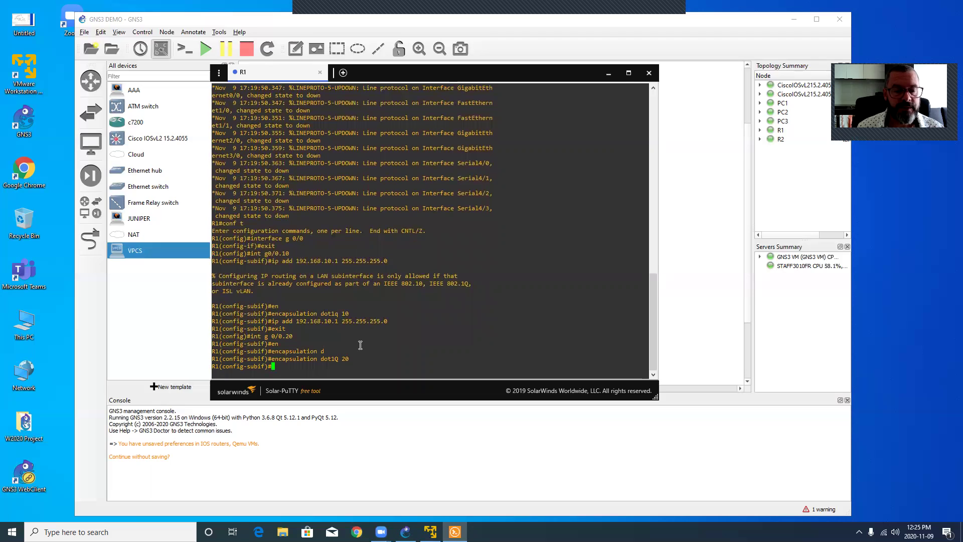
Step: Assign IP address 192.168.20.1 255.255.255.0 to subinterface g 0/0.20 and exit to global configuration mode
type("ip add")
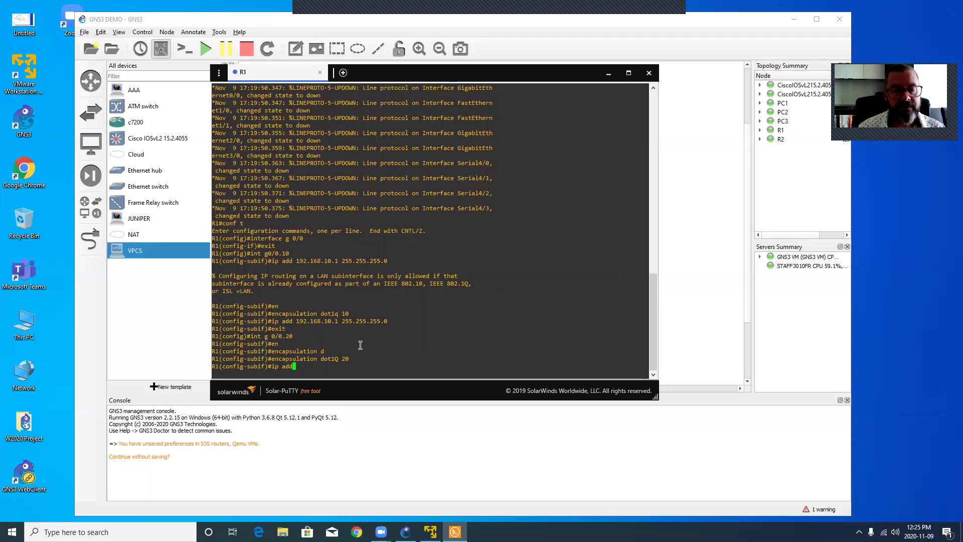
type(" 192.168")
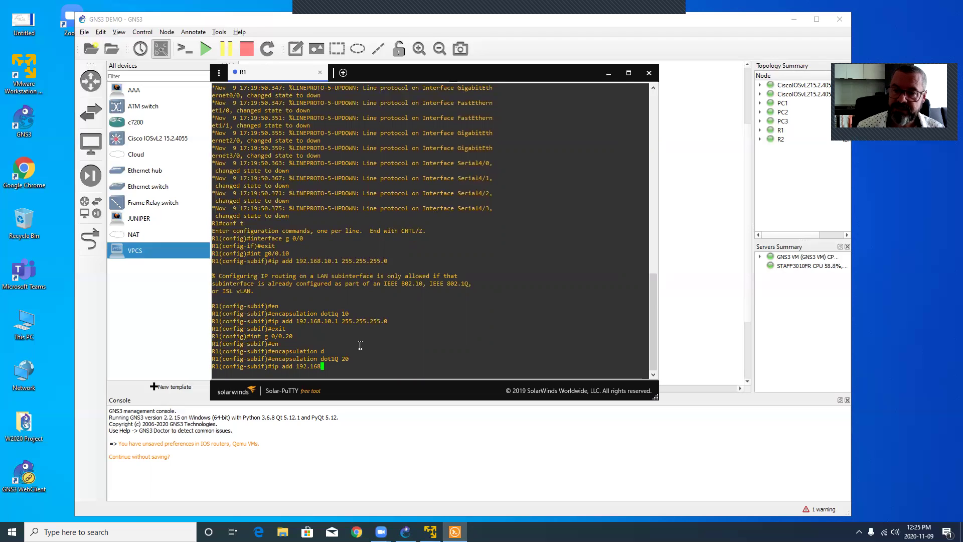
type(".20.1")
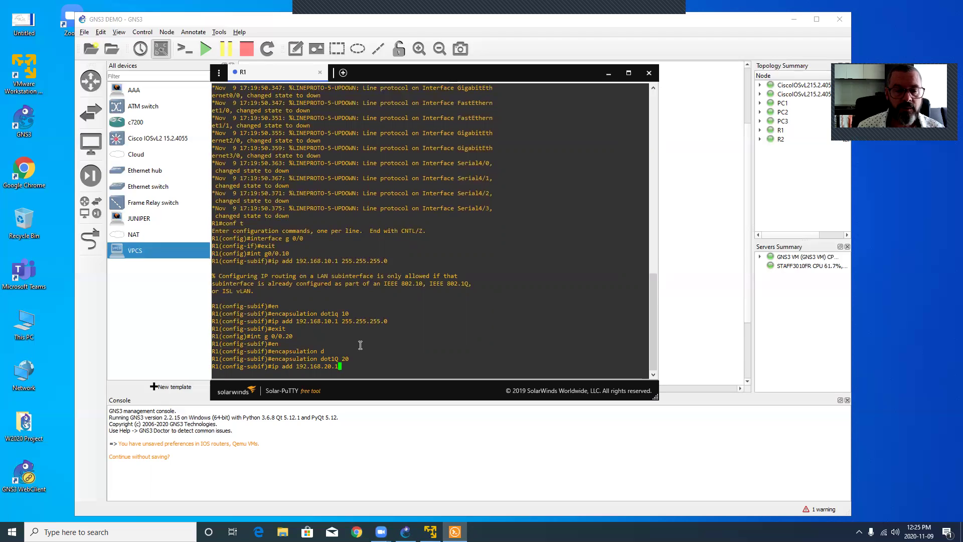
type(" 255.255.255.255.0")
key("Return")
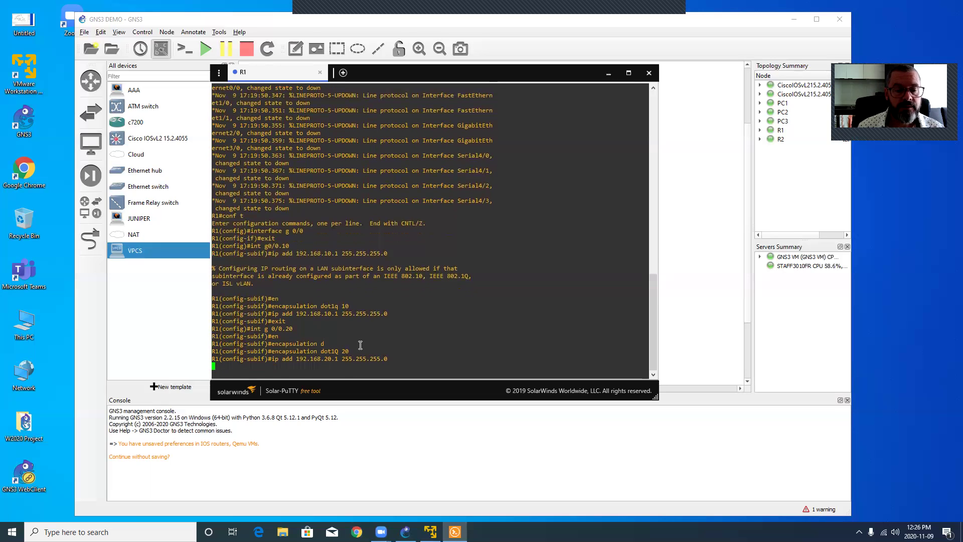
type("exit")
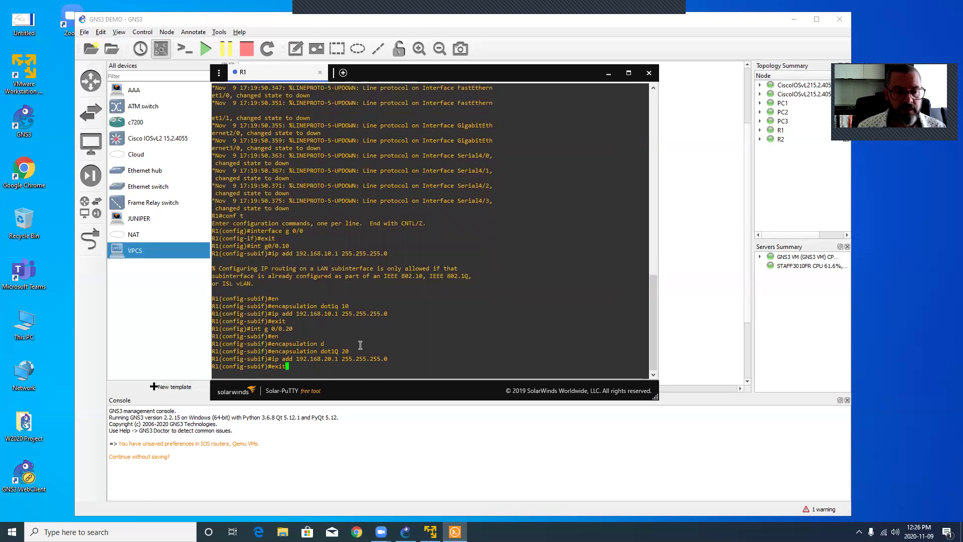
key("Return")
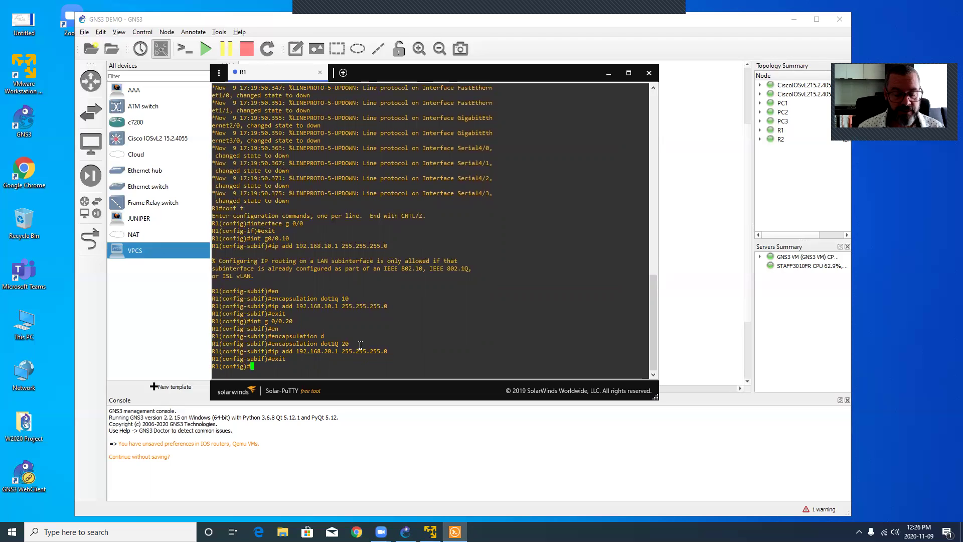
Step: Enable R1's physical interface g 0/0 with no shutdown and check the interface status messages
type("in")
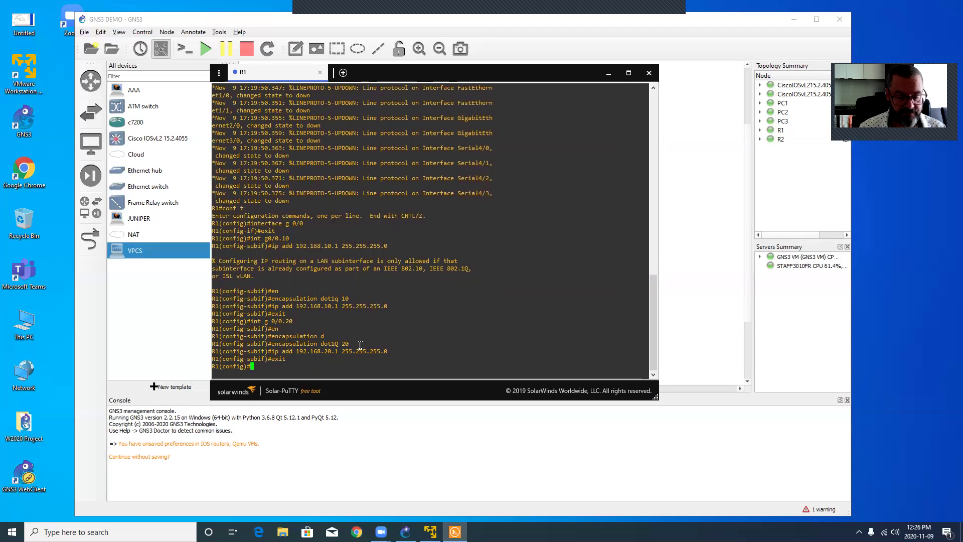
type("t g 0/0")
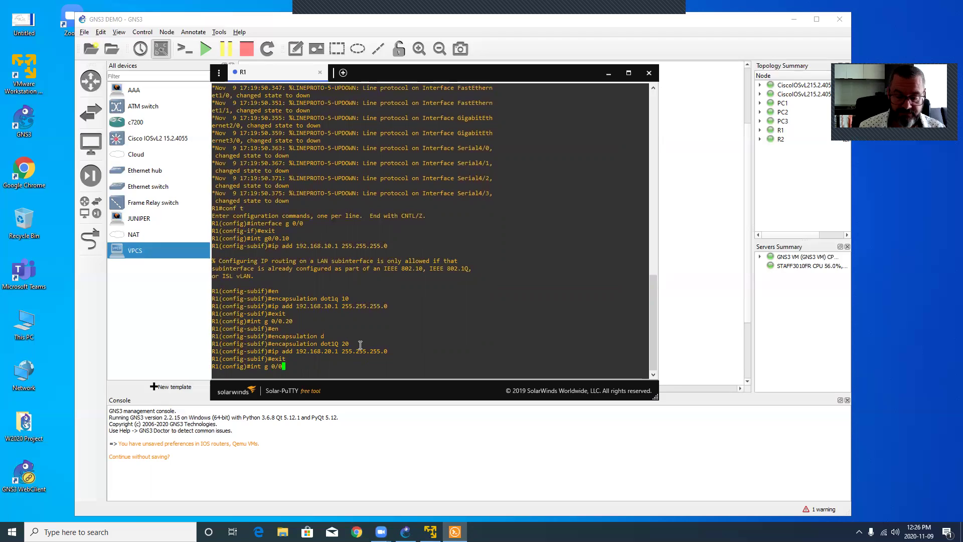
key("Return")
type("no")
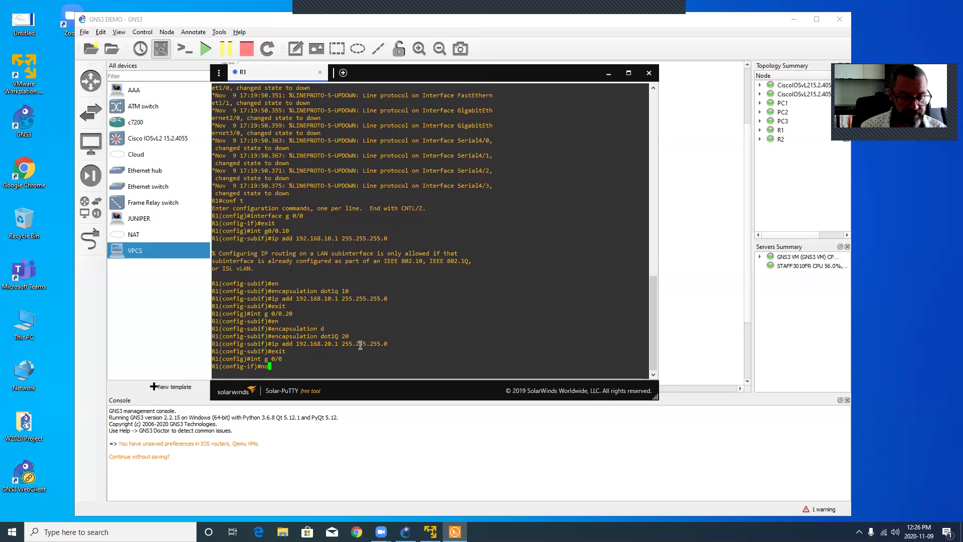
type(" shutdown")
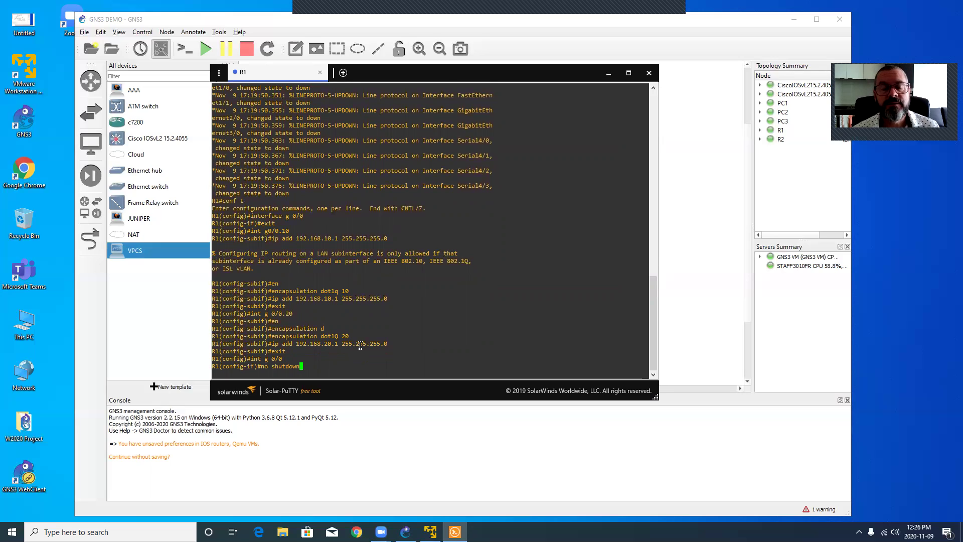
key("Return")
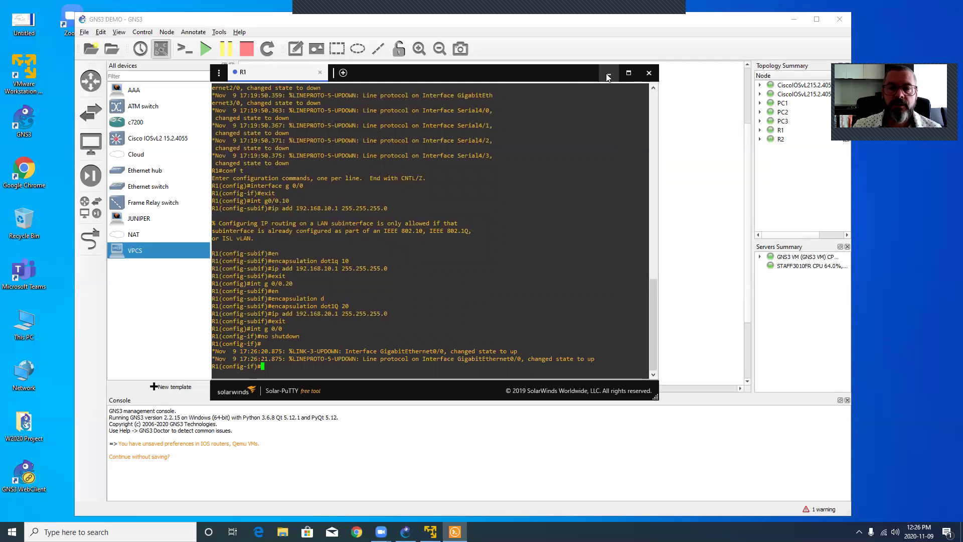
left_click_drag(213, 349, 646, 359)
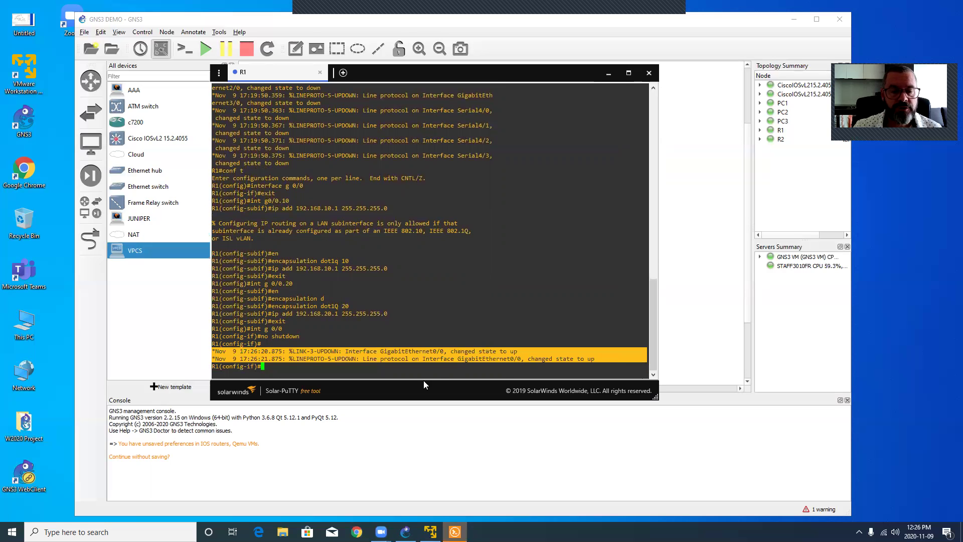
left_click(420, 371)
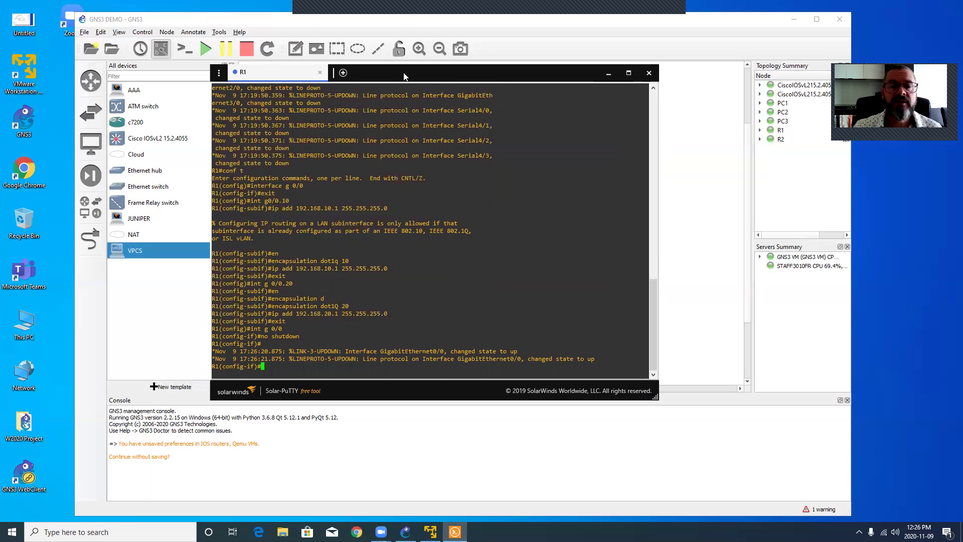
Step: Open the console of switch CiscoIOSvL215.2.4055-1, bring up its command prompt and examine the latest log message
left_click_drag(401, 72, 410, 67)
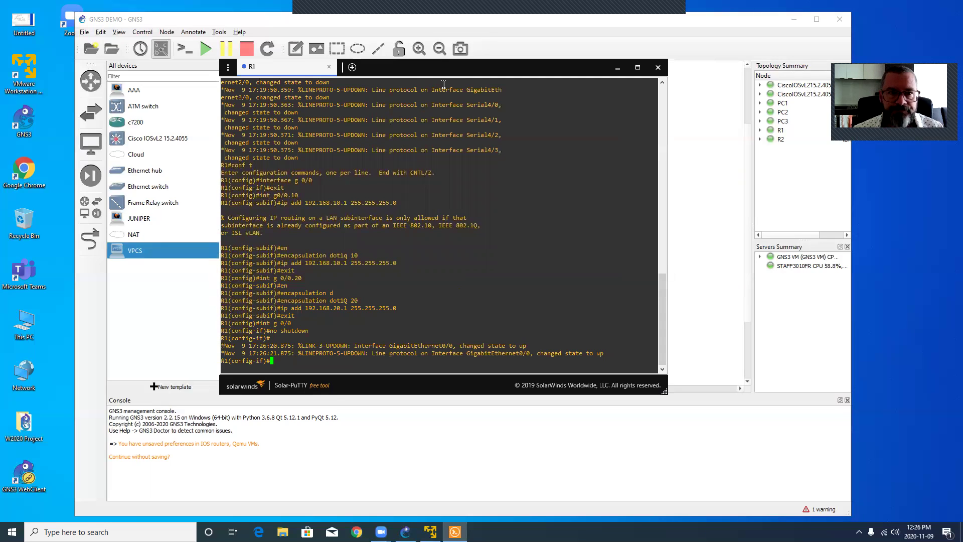
left_click(617, 67)
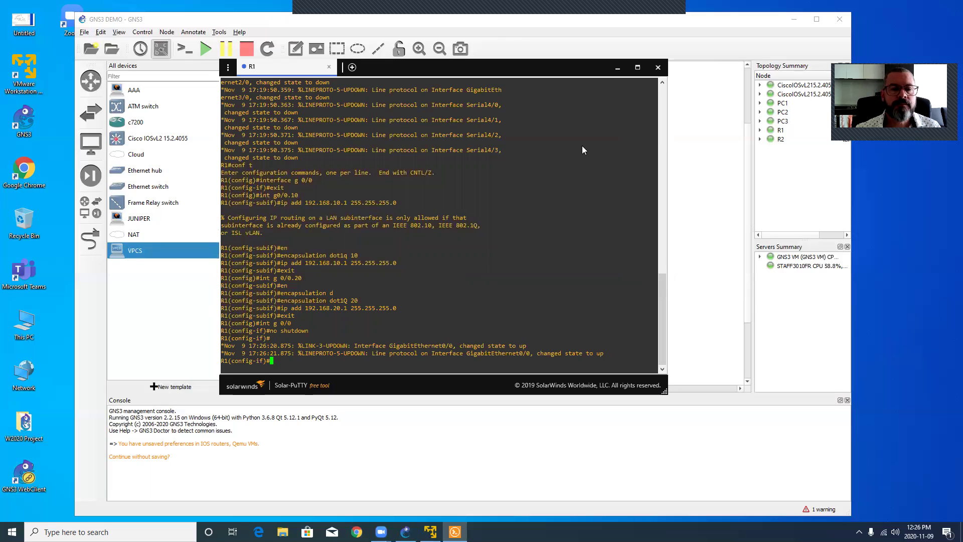
right_click(341, 173)
left_click(352, 193)
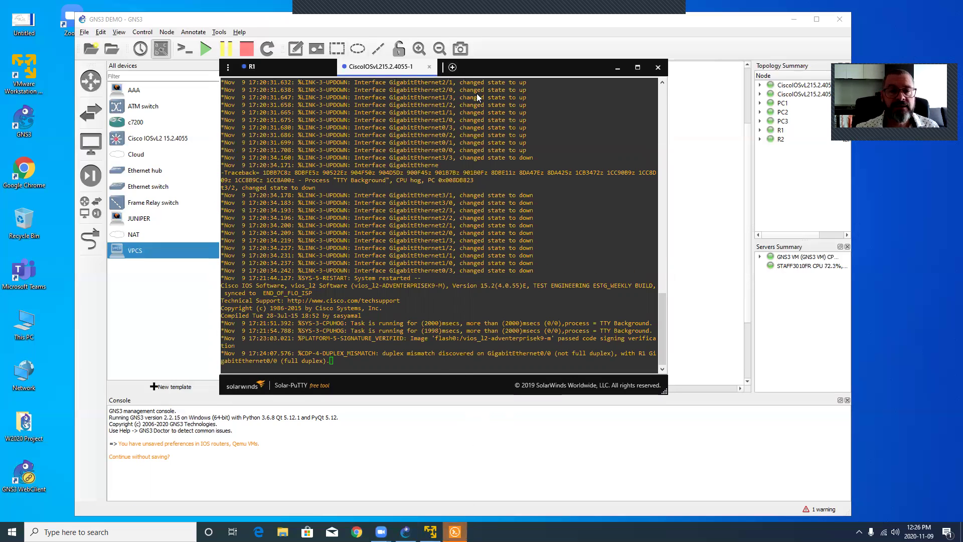
left_click(307, 86)
left_click(378, 86)
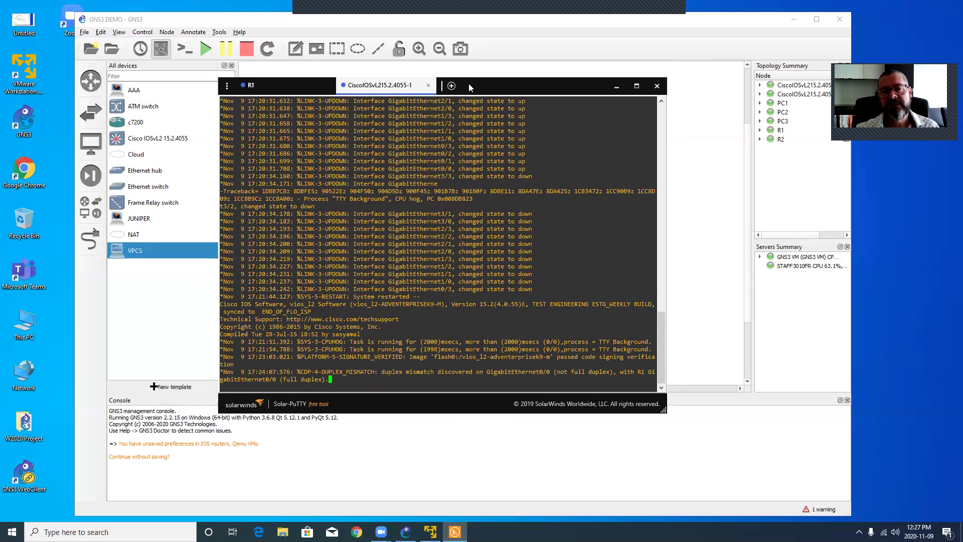
left_click_drag(469, 85, 478, 101)
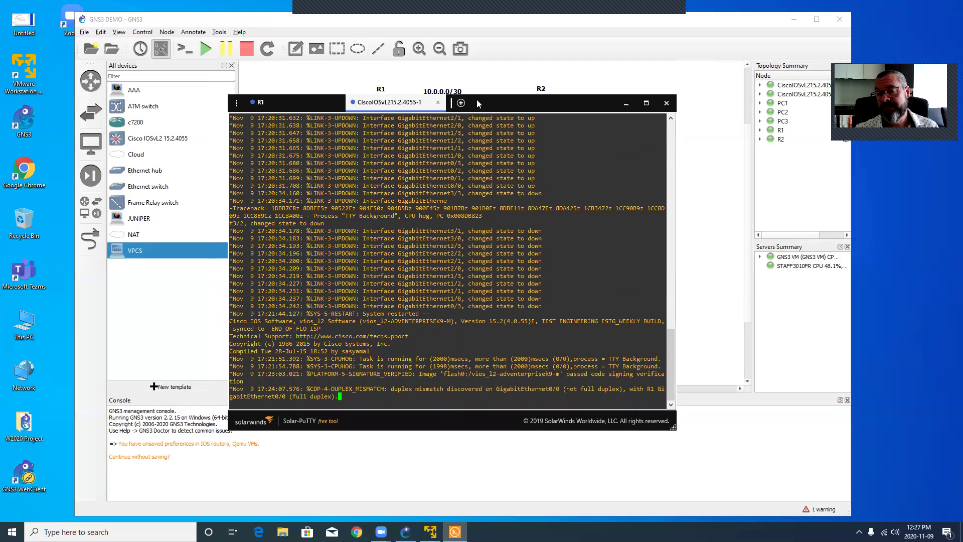
left_click_drag(480, 101, 476, 96)
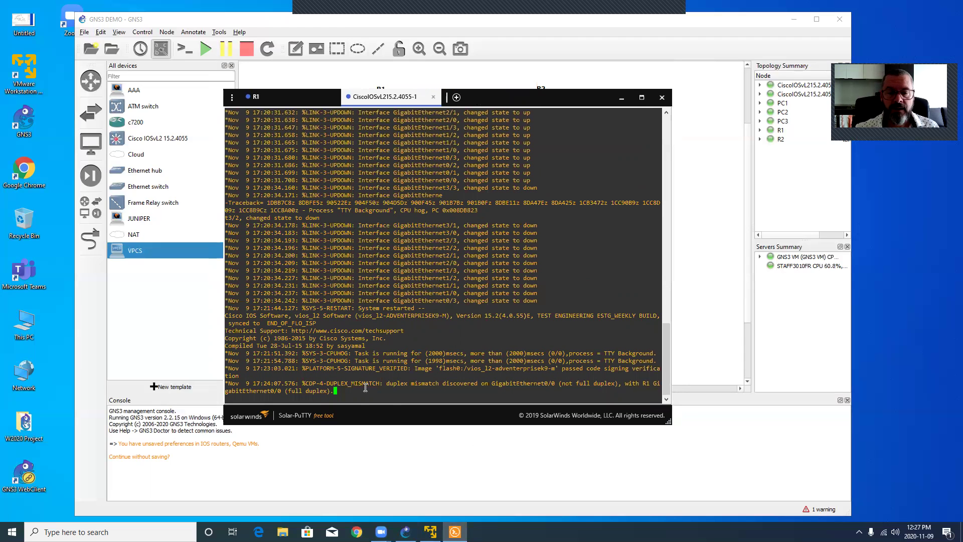
key("Return")
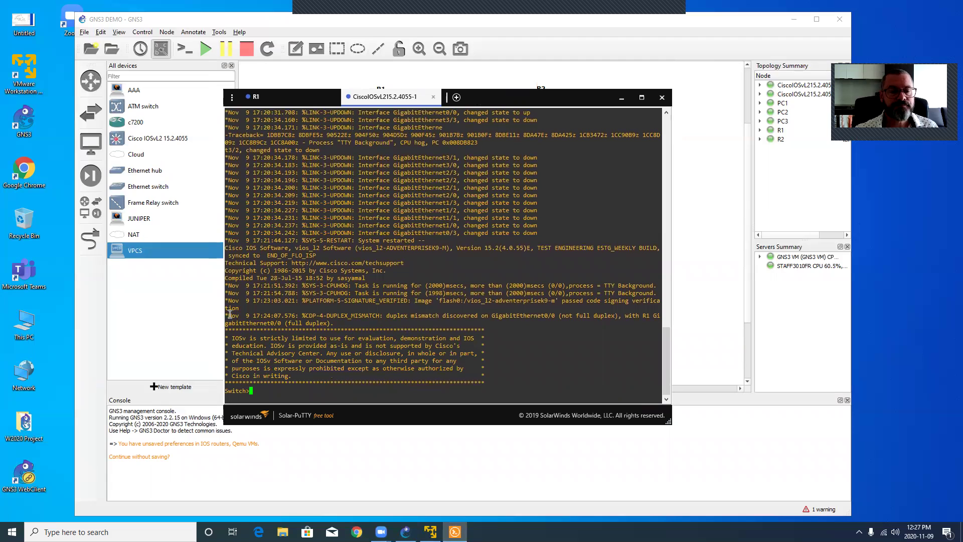
left_click_drag(225, 315, 348, 323)
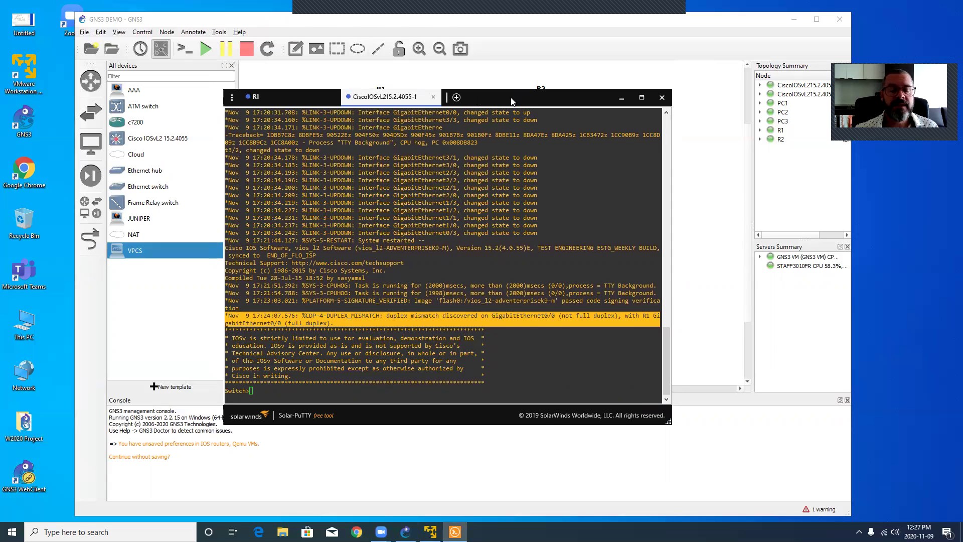
Step: Enter privileged mode on the switch with enable, and go into global configuration mode with conf t
left_click_drag(511, 101, 477, 84)
left_click(271, 380)
type("enable")
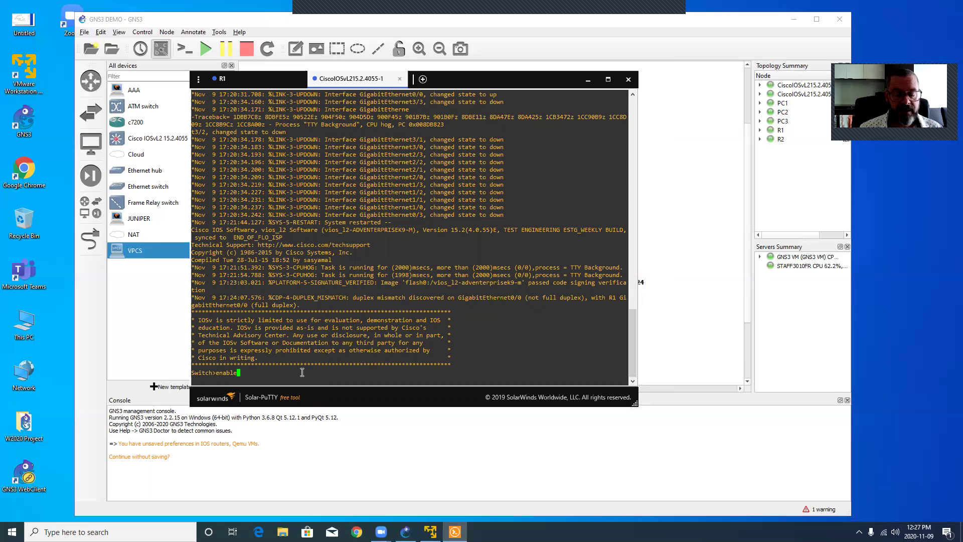
key("Return")
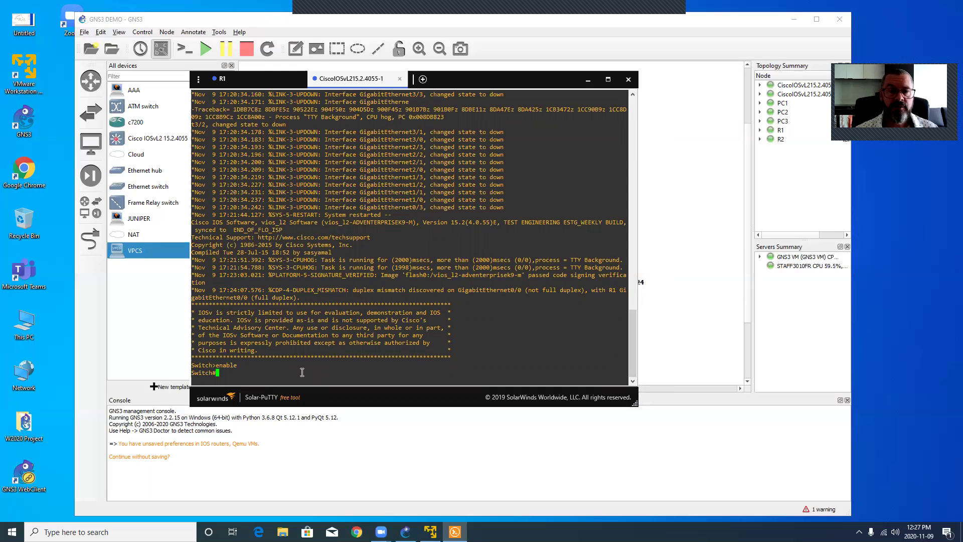
type("conf t")
key("Return")
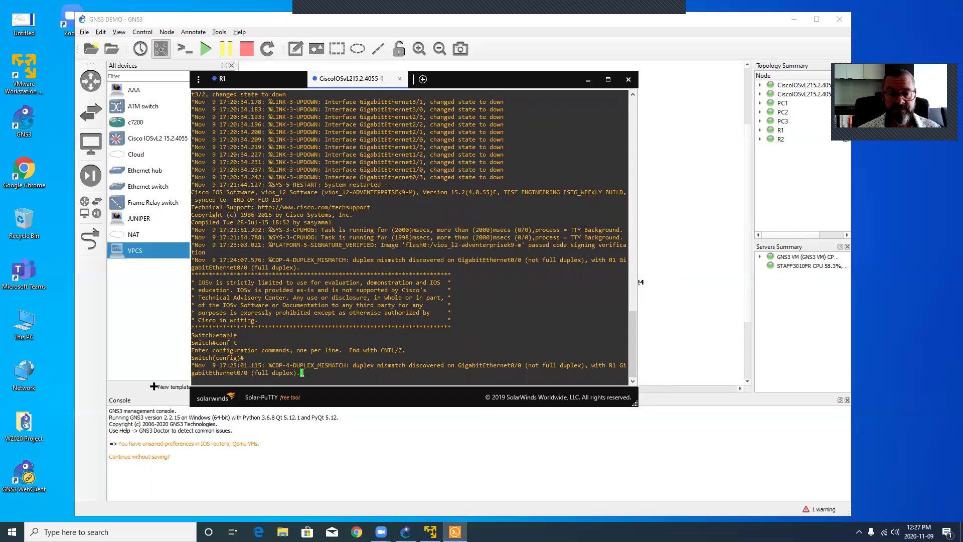
key("Return")
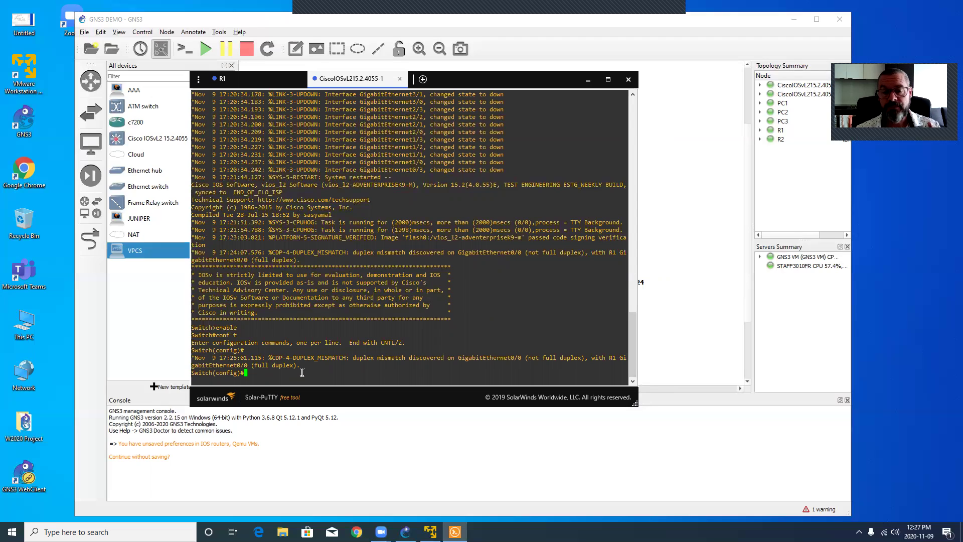
Step: Enter interface g0/0 configuration on the switch and try to set its duplex mode to full
type("in")
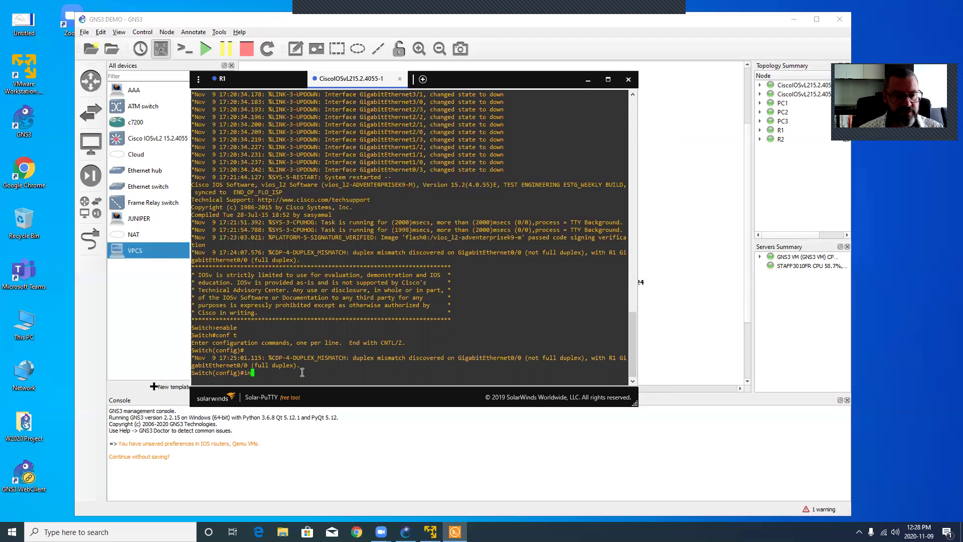
type("t g0/0")
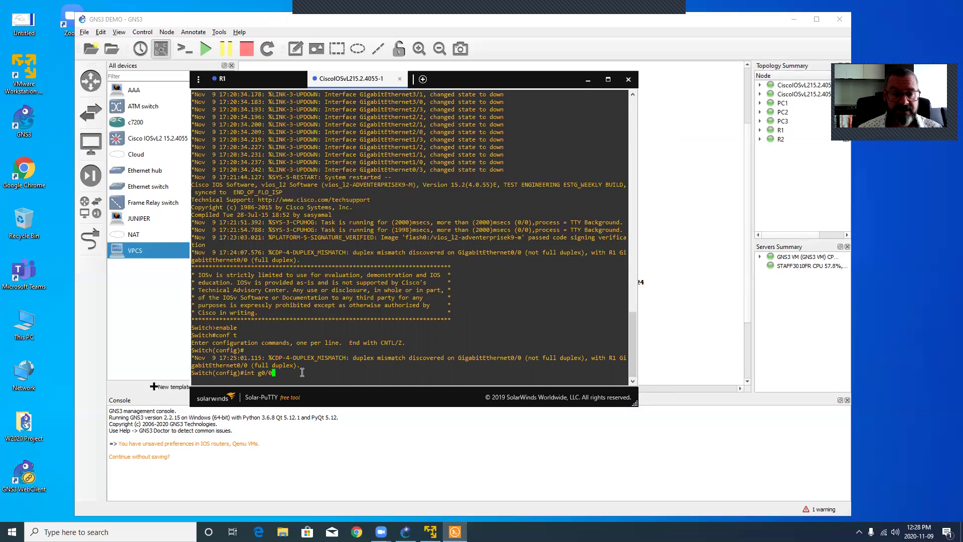
key("Return")
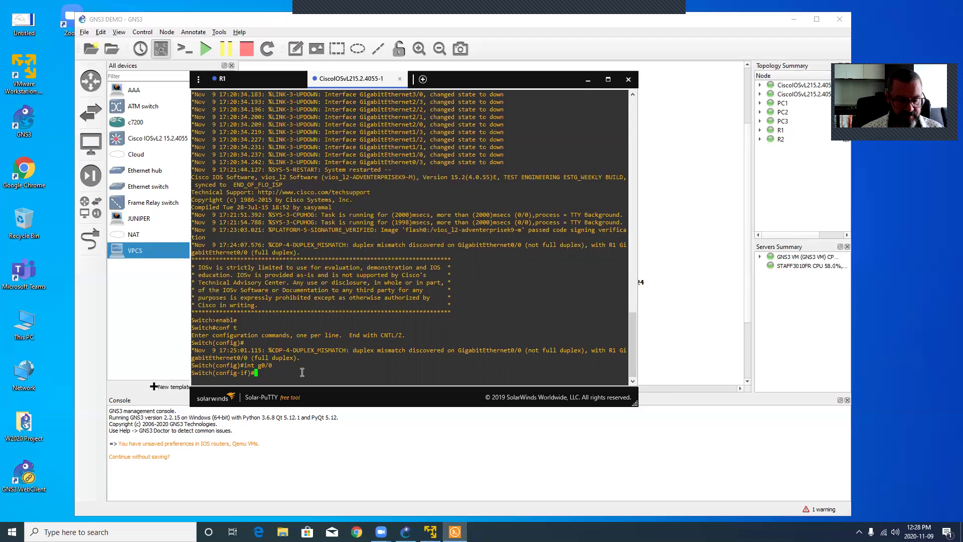
type("duplex full")
key("Return")
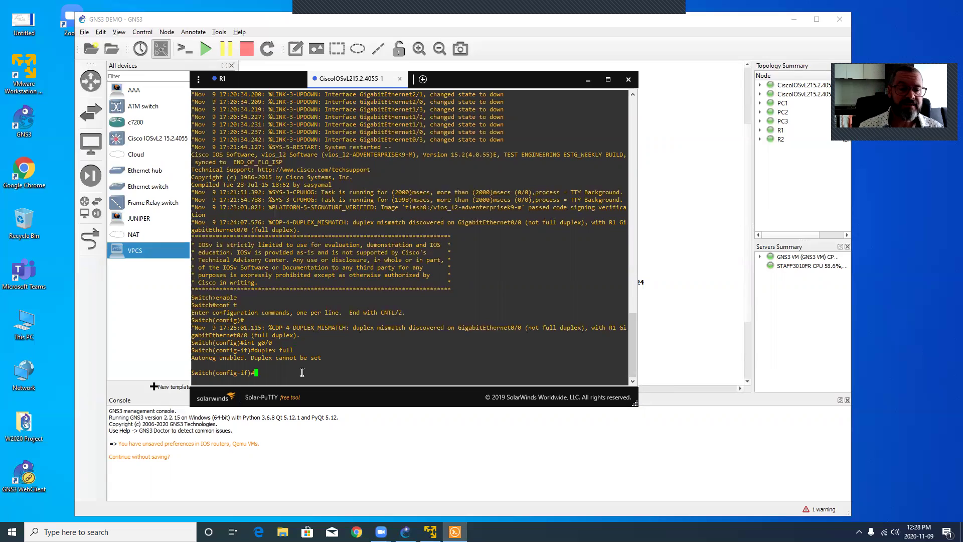
Step: Look up the options of the no negotiation command and disable auto negotiation on the switch's interface g0/0
type("no n")
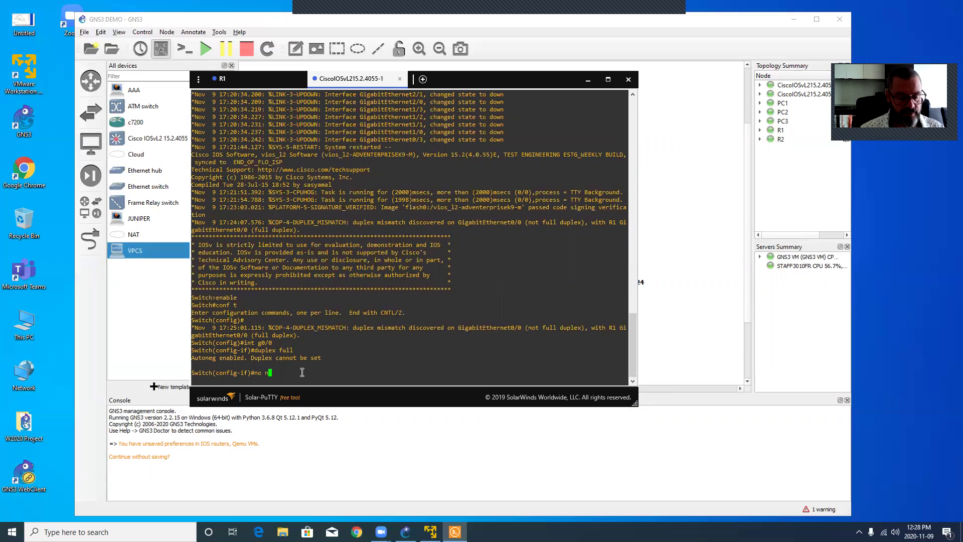
type("e")
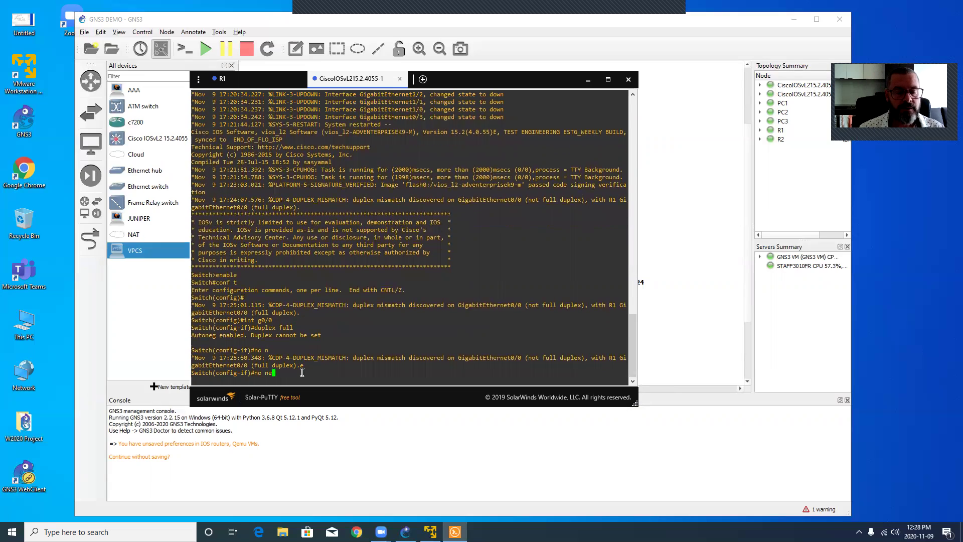
type("g")
key("Tab")
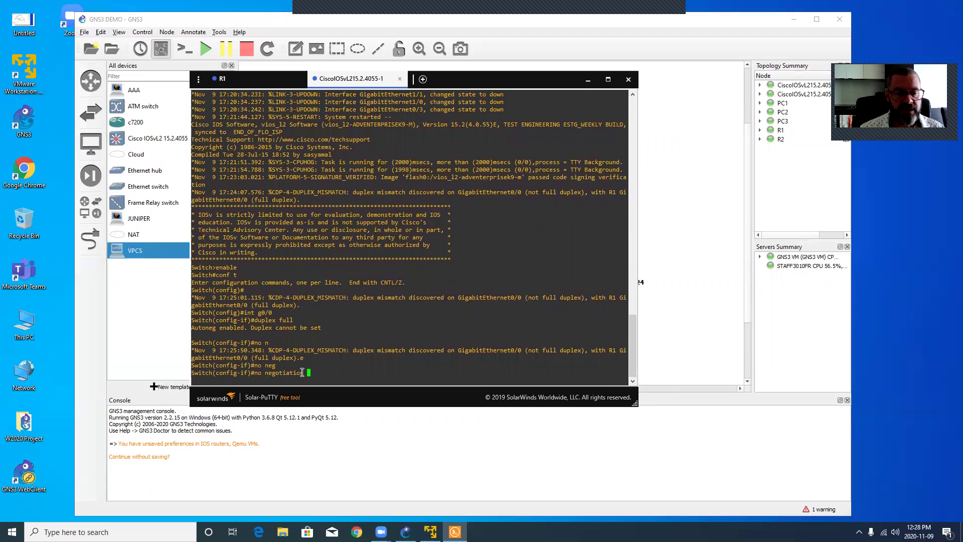
type("?")
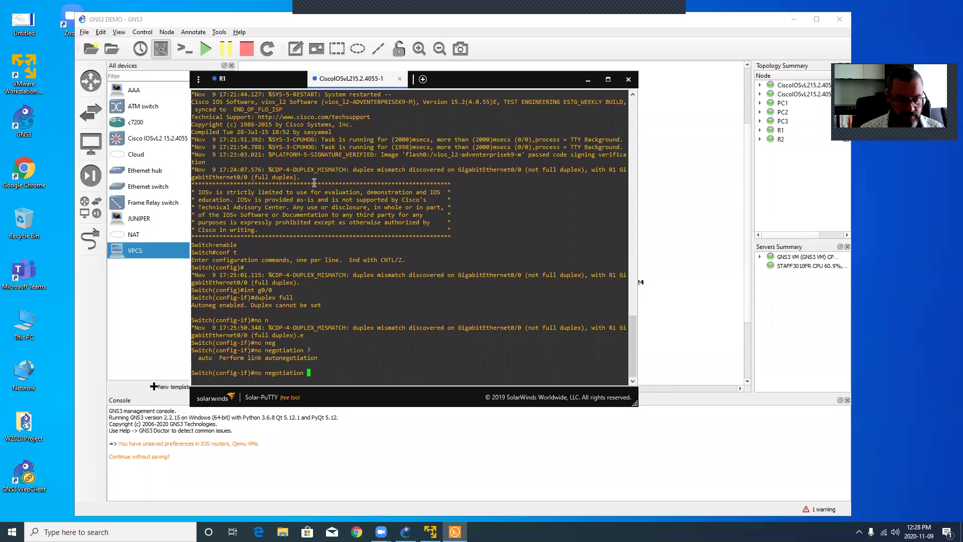
type("auto")
key("Return")
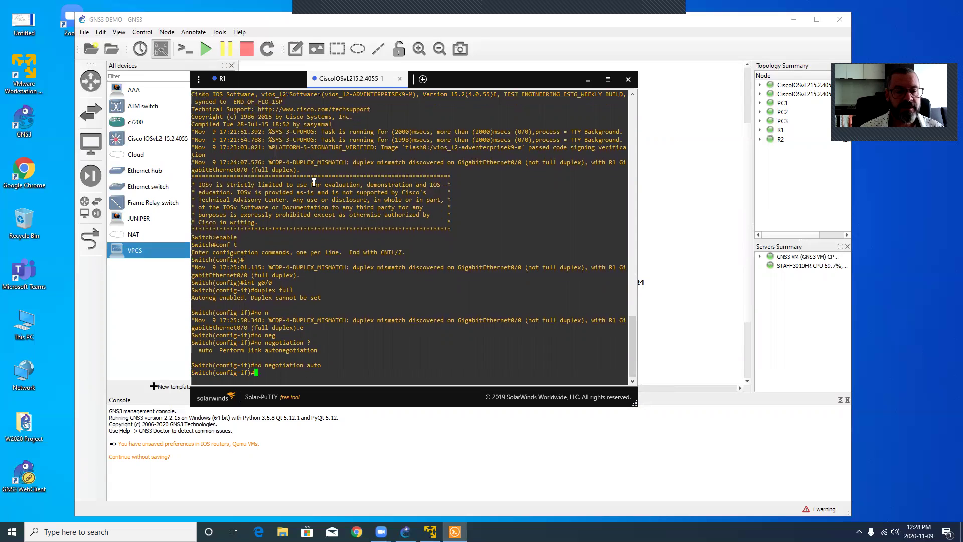
Step: Set the duplex mode of the switch's interface g0/0 to full with duplex full
type("d")
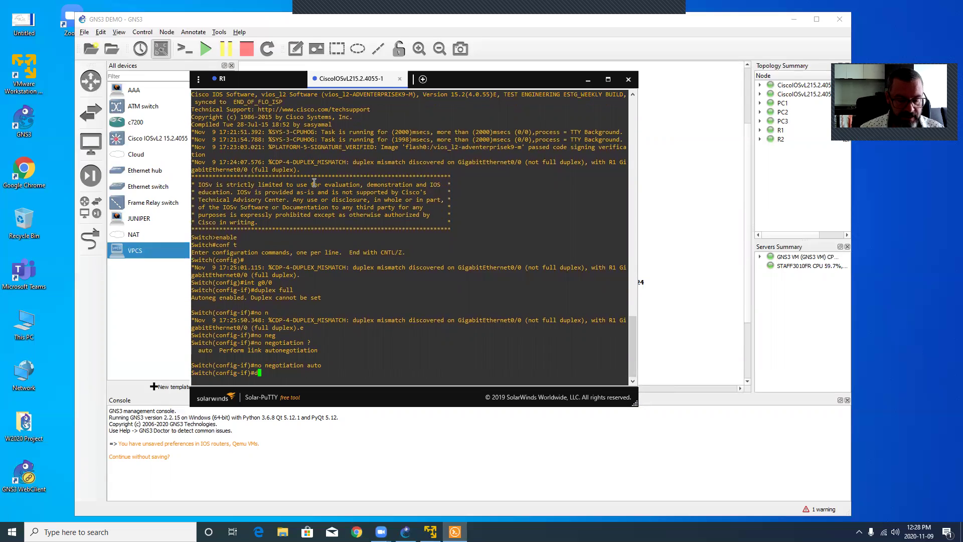
type("uplex full")
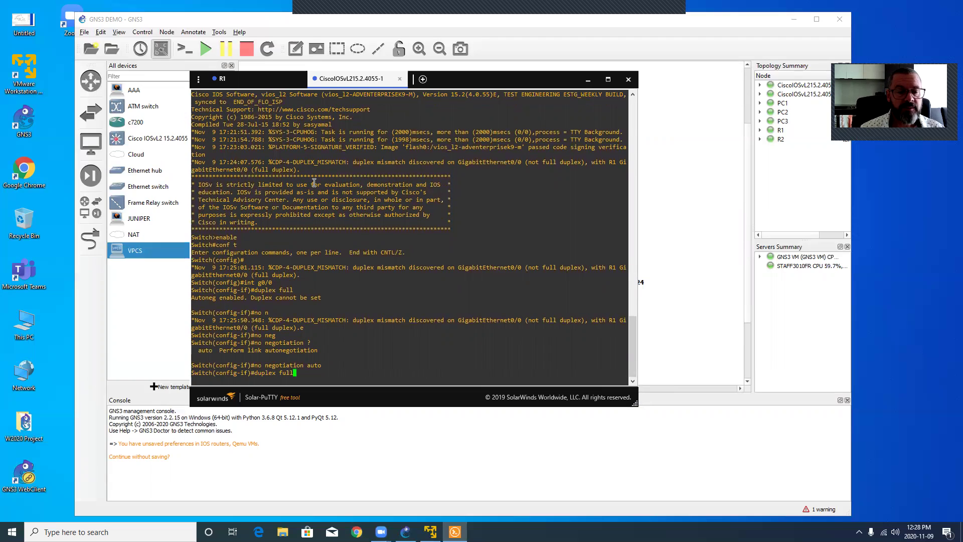
key("Return")
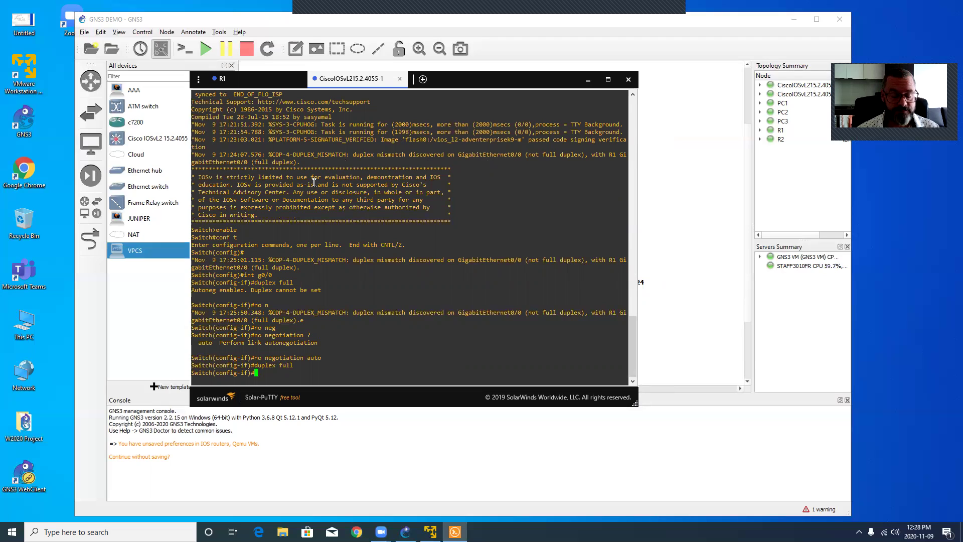
Step: Try to put the switch's interface g0/0 into trunk mode with switchport mode trunk
type("sw")
key("Tab")
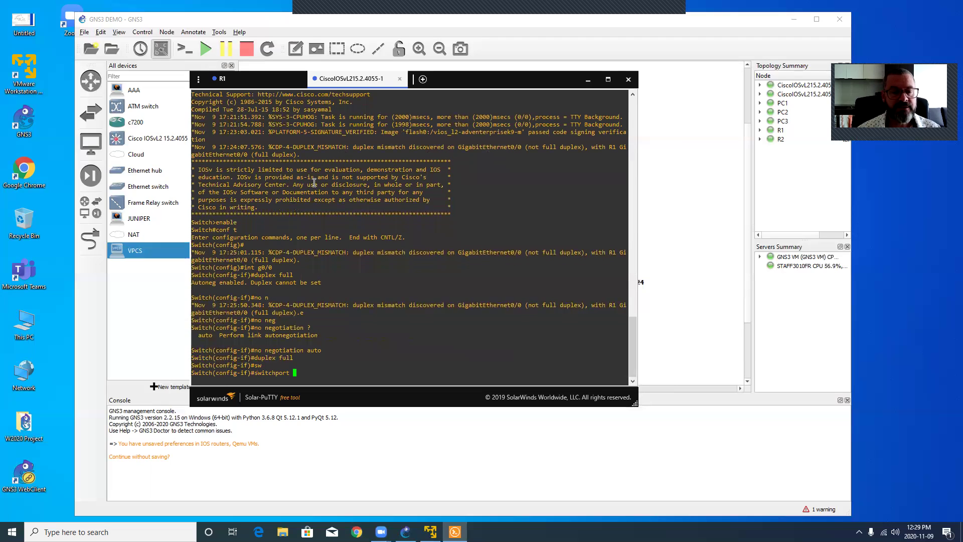
type("mode trunk")
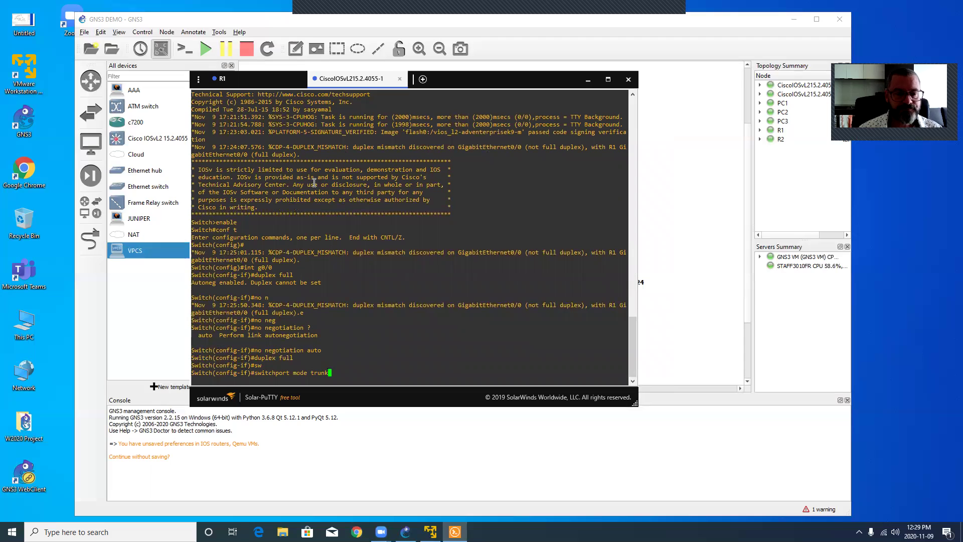
key("Return")
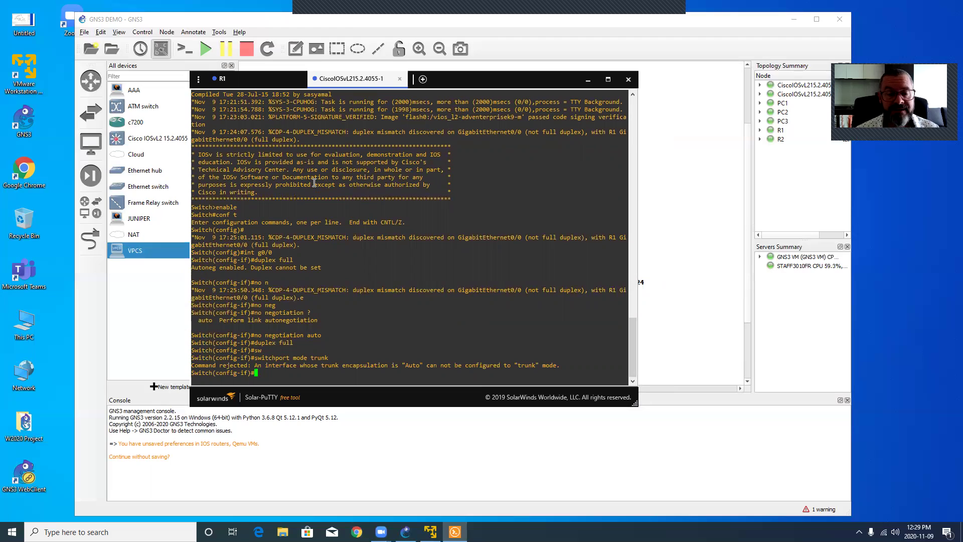
Step: Check for an interface command starting with enca, and list the interface configuration commands as far as lacp
type("en")
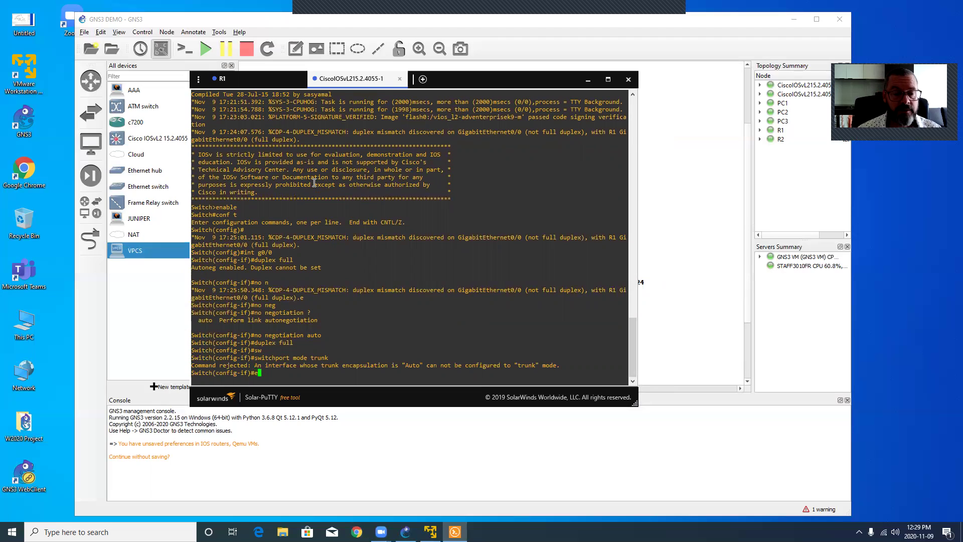
key("Tab")
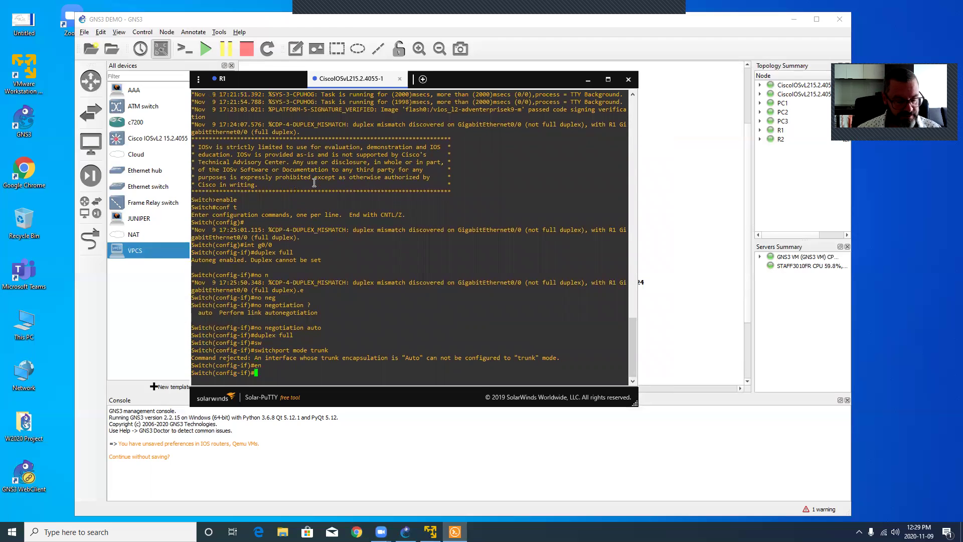
type("ca")
key("Tab")
key("BackSpace")
key("BackSpace")
key("BackSpace")
key("BackSpace")
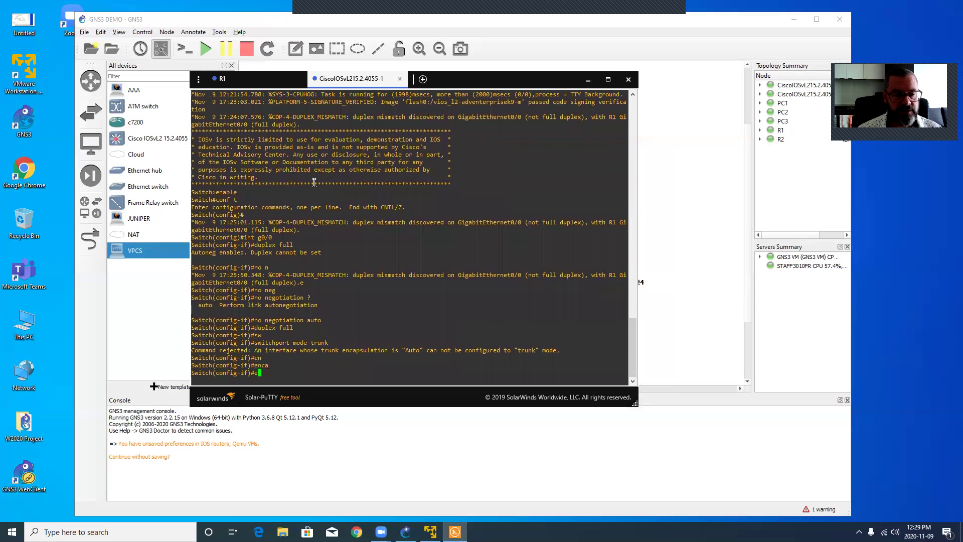
type("?")
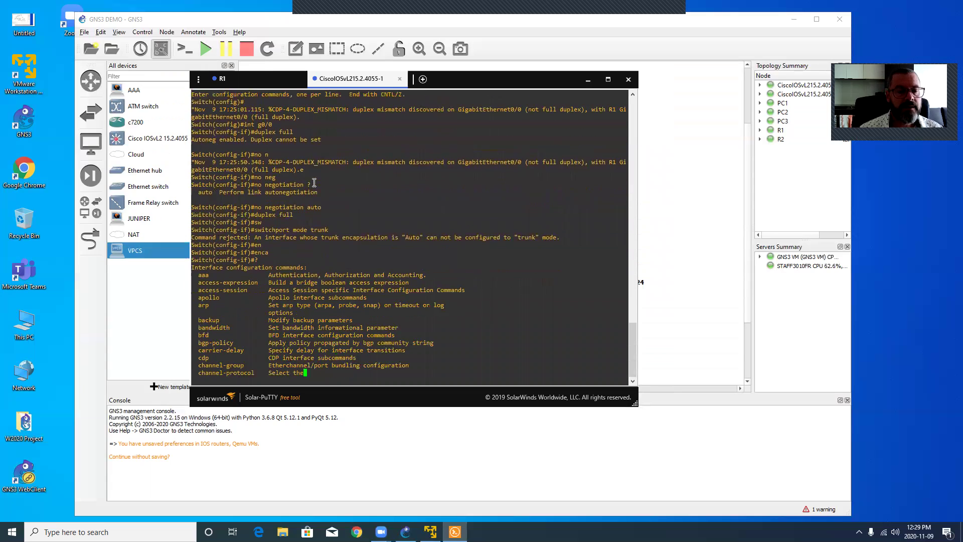
key("space")
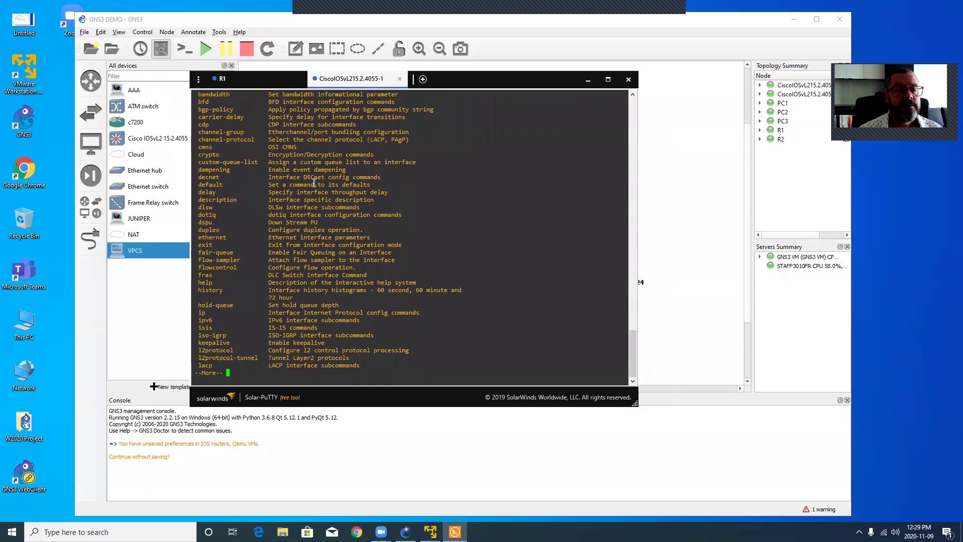
type("q")
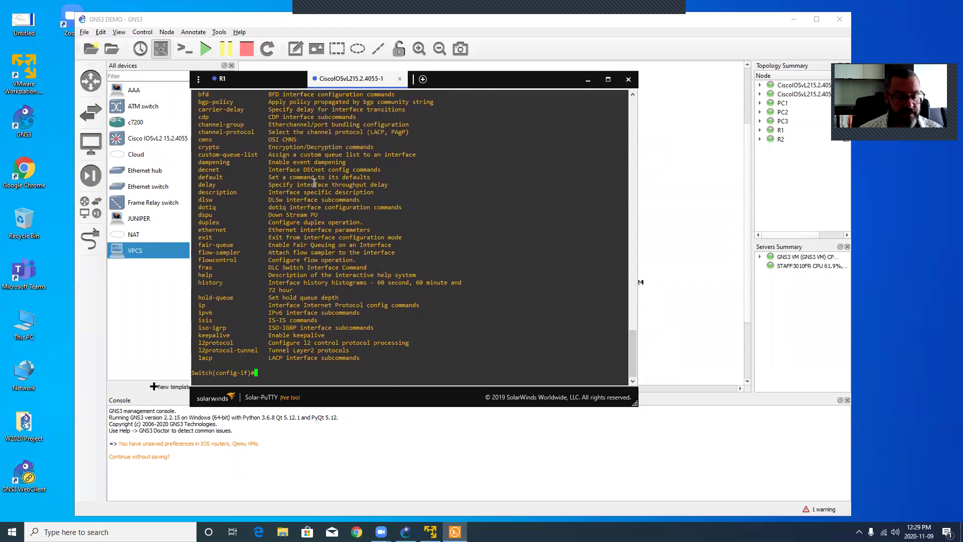
Step: Look up the options of the dot1q interface command on the switch and clear the command line
type("do")
key("Tab")
type("t")
key("Tab")
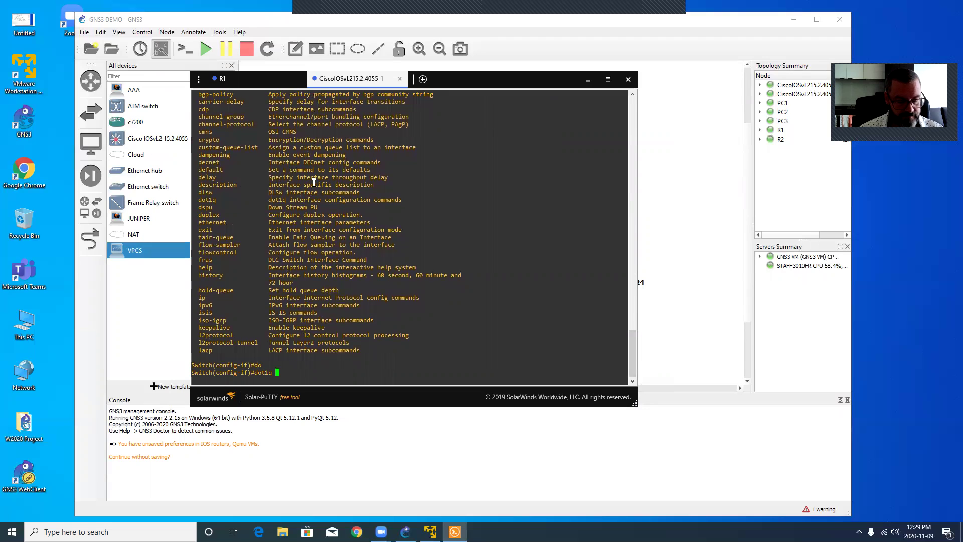
type("en")
key("Tab")
key("BackSpace")
key("BackSpace")
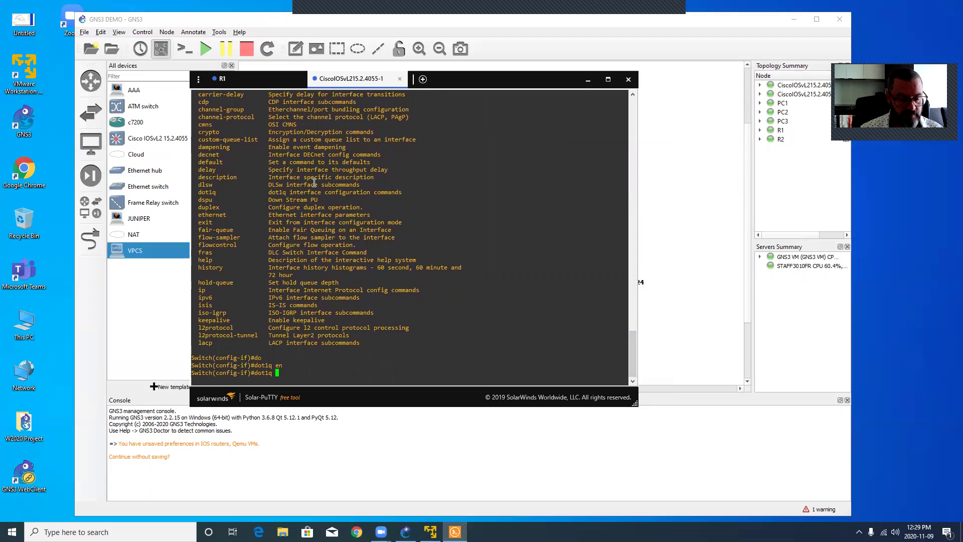
type("?")
key("BackSpace")
key("BackSpace")
key("BackSpace")
key("BackSpace")
key("BackSpace")
key("BackSpace")
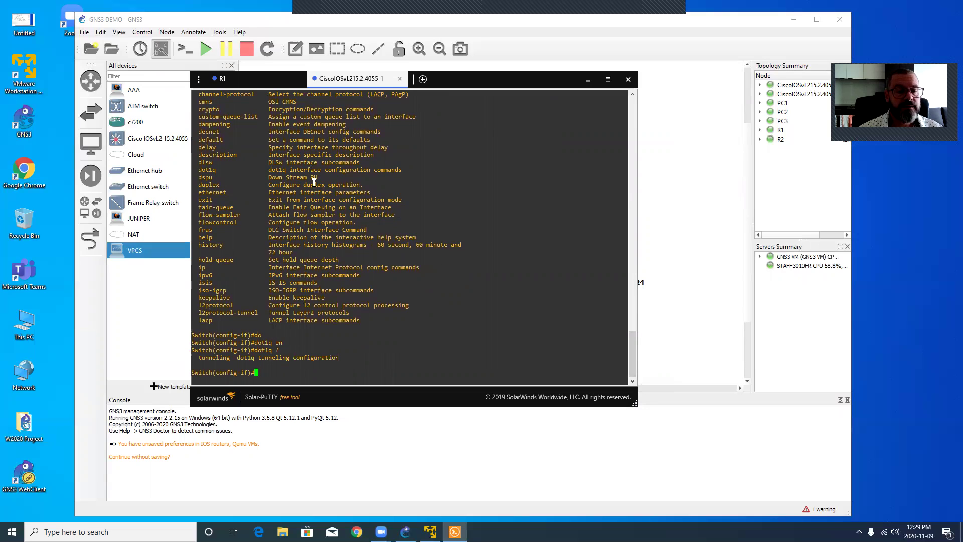
Step: Examine the switch's complete list of interface configuration commands for one that sets the trunk encapsulation
type("?")
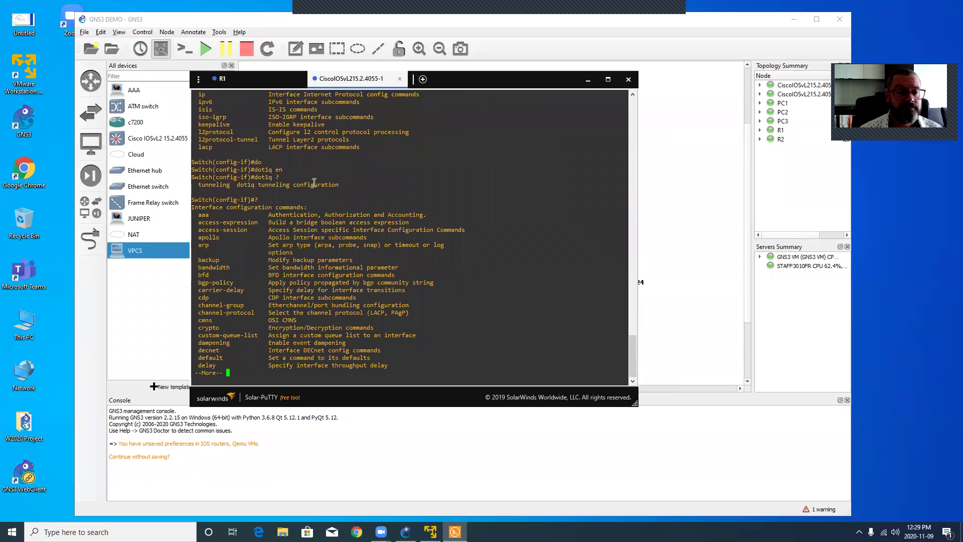
key("space")
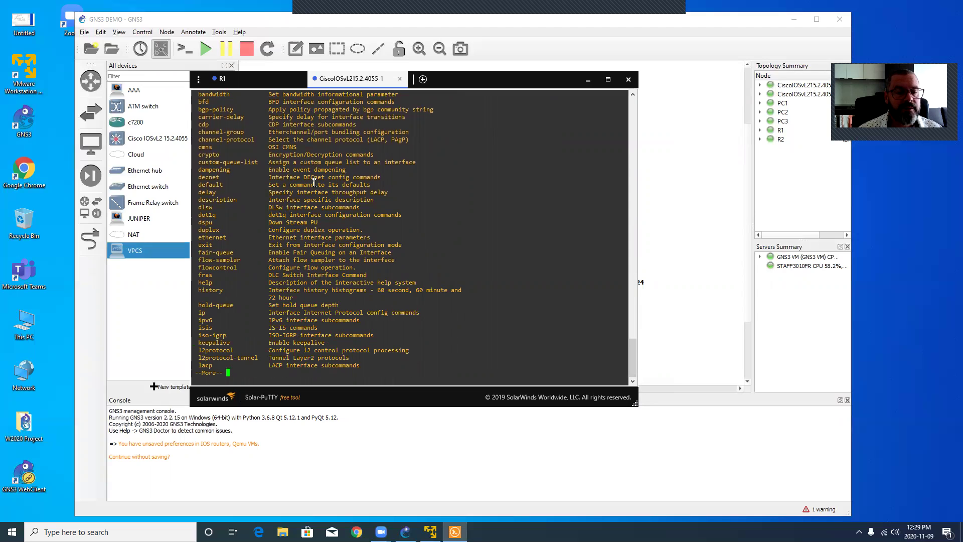
key("space")
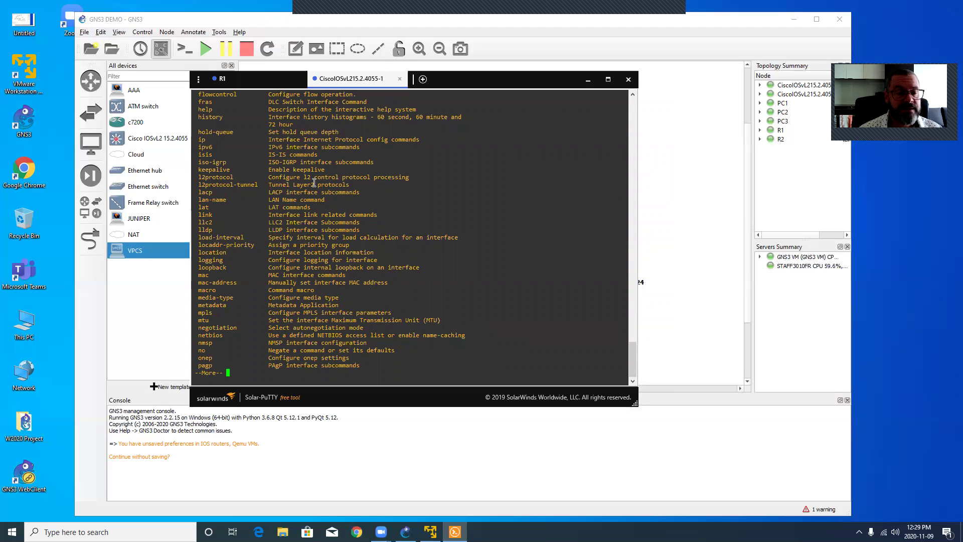
key("Return")
key("Return")
key("Return")
key("Return")
key("Return")
key("Return")
key("Return")
key("Return")
key("Return")
key("Return")
key("Return")
key("Return")
key("Return")
key("Return")
key("Return")
key("Return")
key("Return")
key("Return")
key("Return")
key("Return")
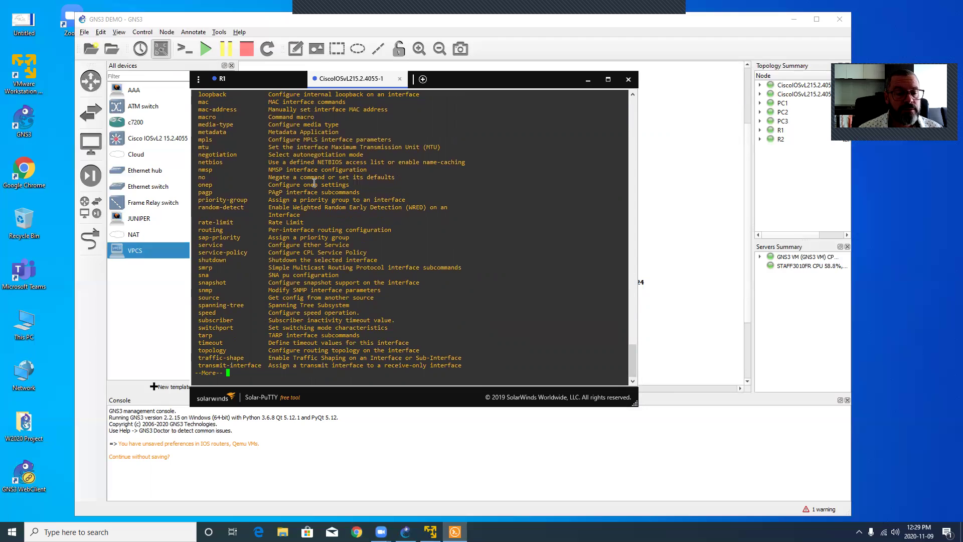
key("Return")
key("Return")
key("Return")
key("Return")
key("Return")
key("Return")
Step: Look up the options of the no switchport command for the switch's interface g0/0
type("no sw")
key("Tab")
type("?")
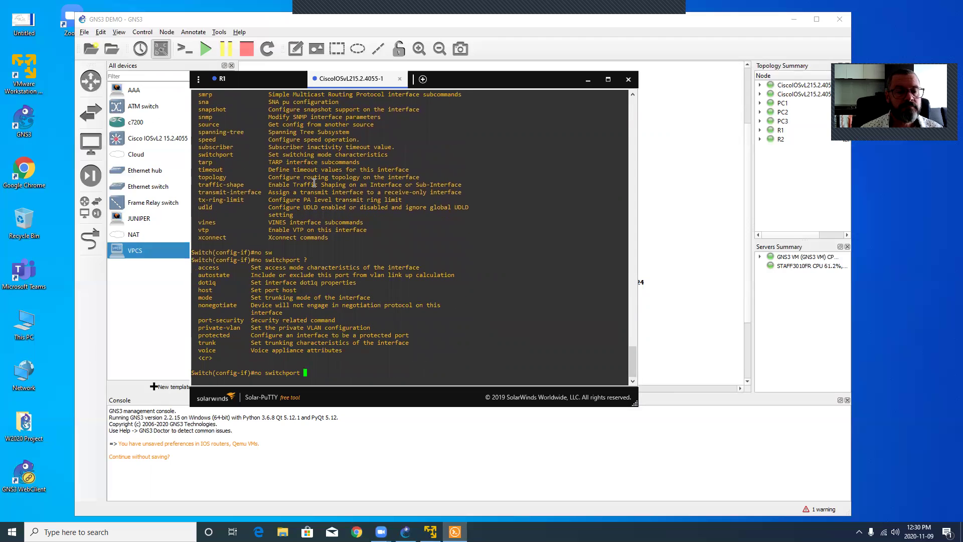